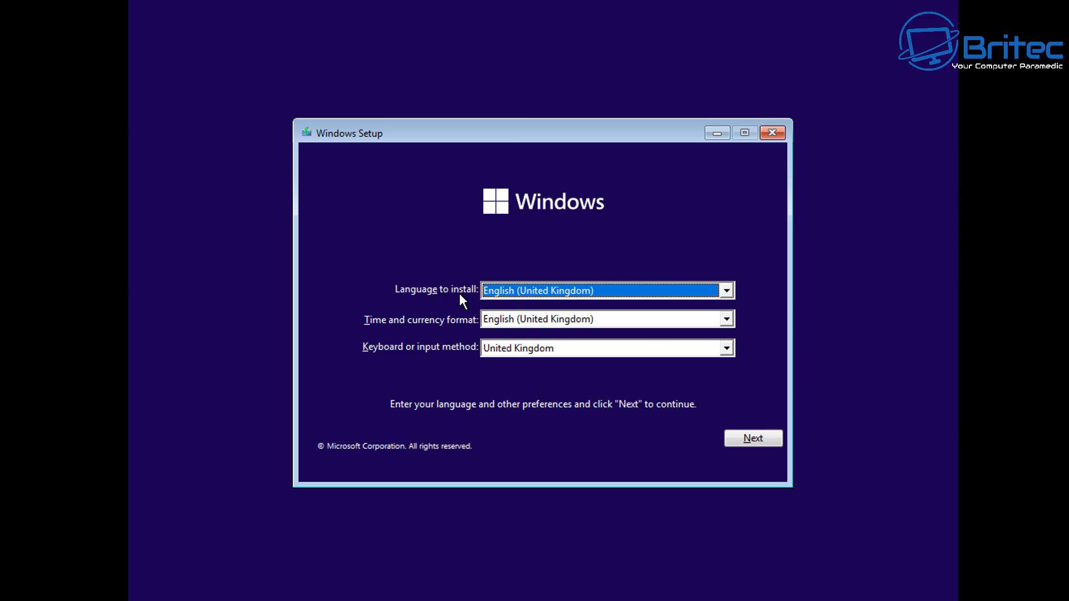
# - Set the time and currency format to English (World)
pyautogui.click(658, 320)
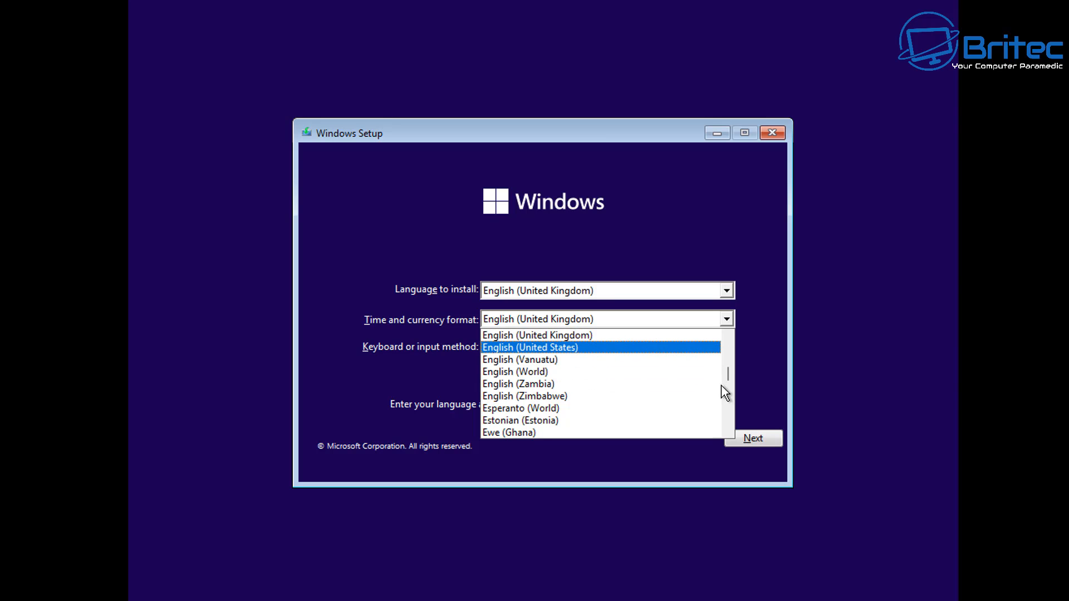
pyautogui.scroll(-3, 713, 383)
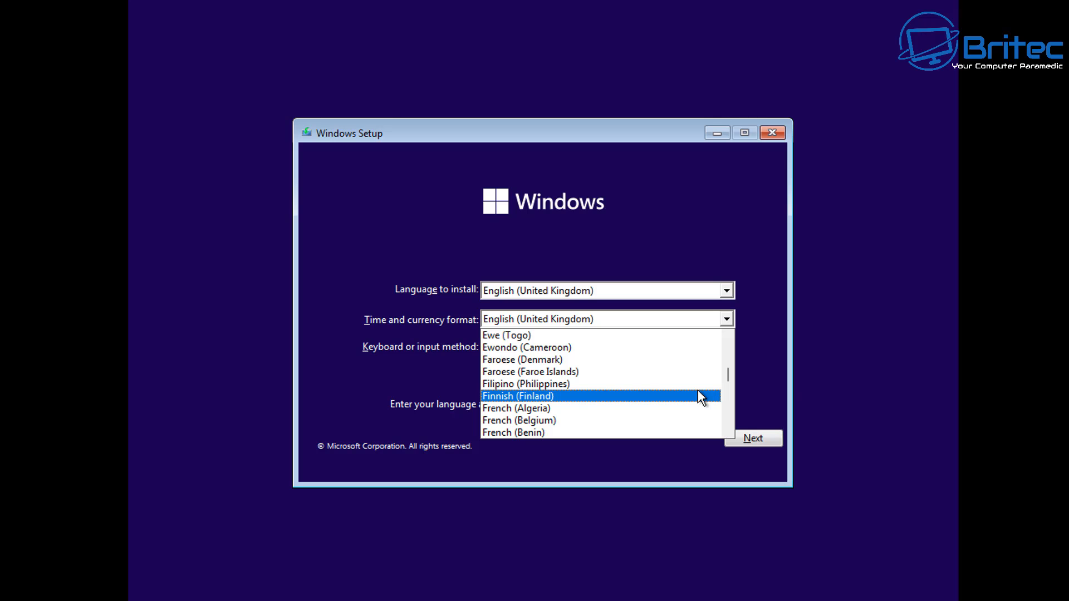
pyautogui.scroll(-5, 694, 394)
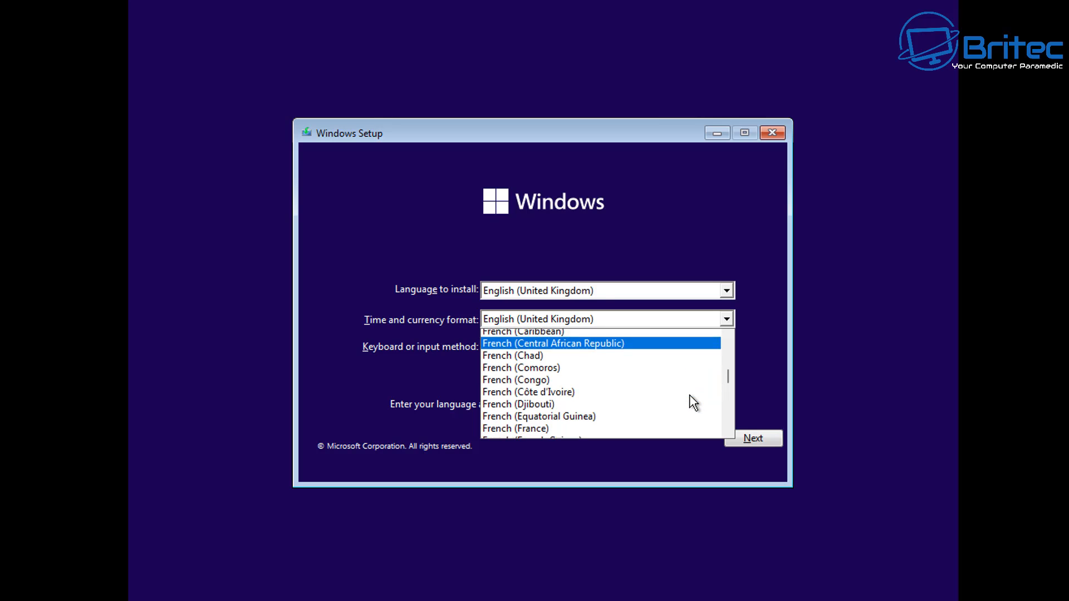
pyautogui.scroll(-5, 689, 395)
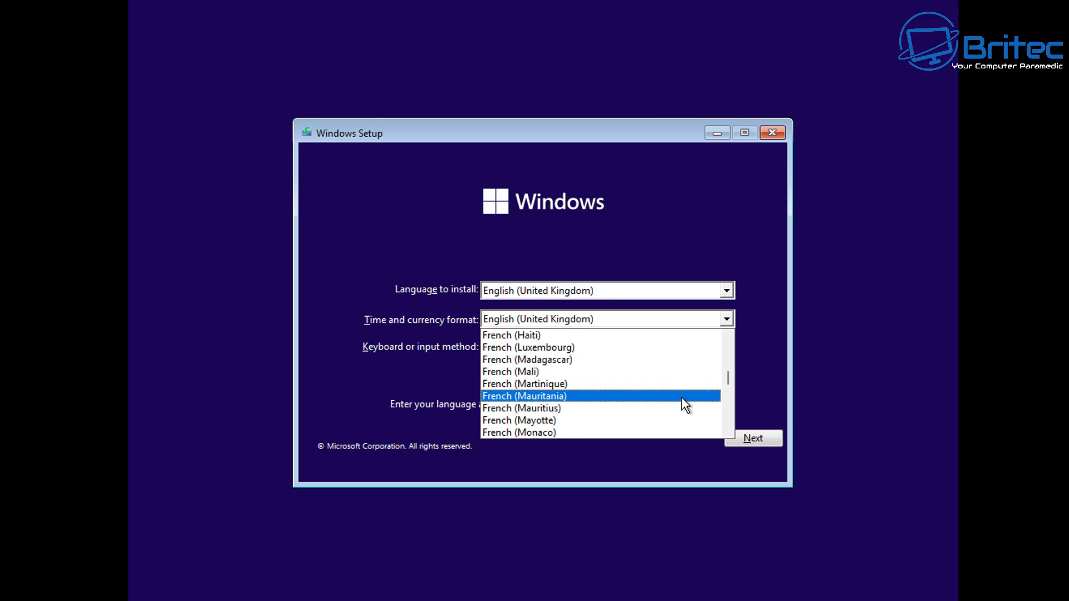
pyautogui.scroll(-10, 682, 398)
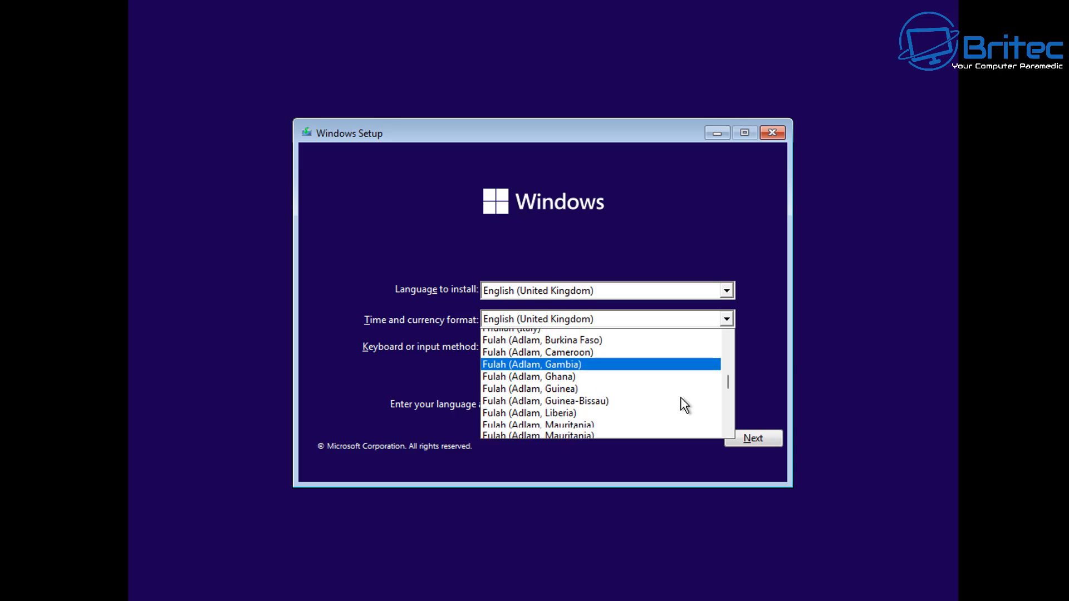
pyautogui.scroll(-12, 685, 404)
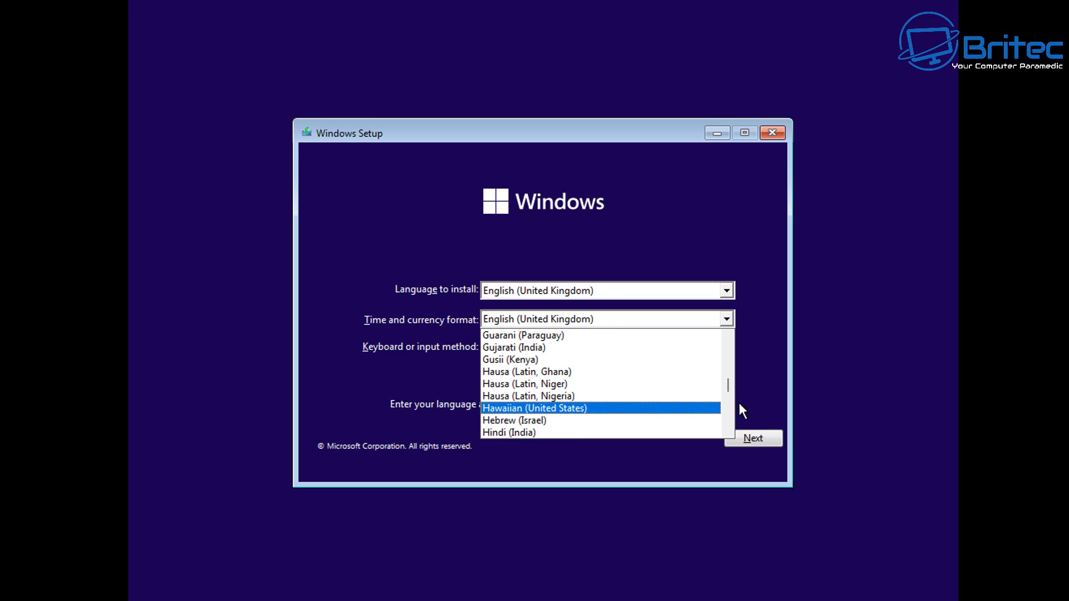
pyautogui.moveTo(727, 385); pyautogui.dragTo(726, 374)
pyautogui.scroll(-1, 683, 404)
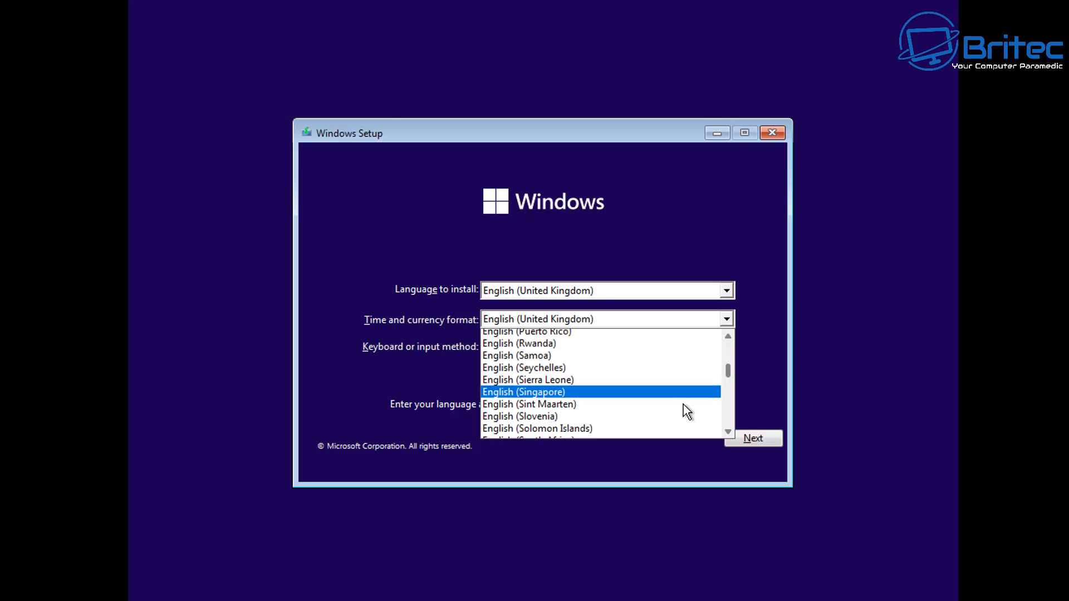
pyautogui.scroll(-6, 683, 405)
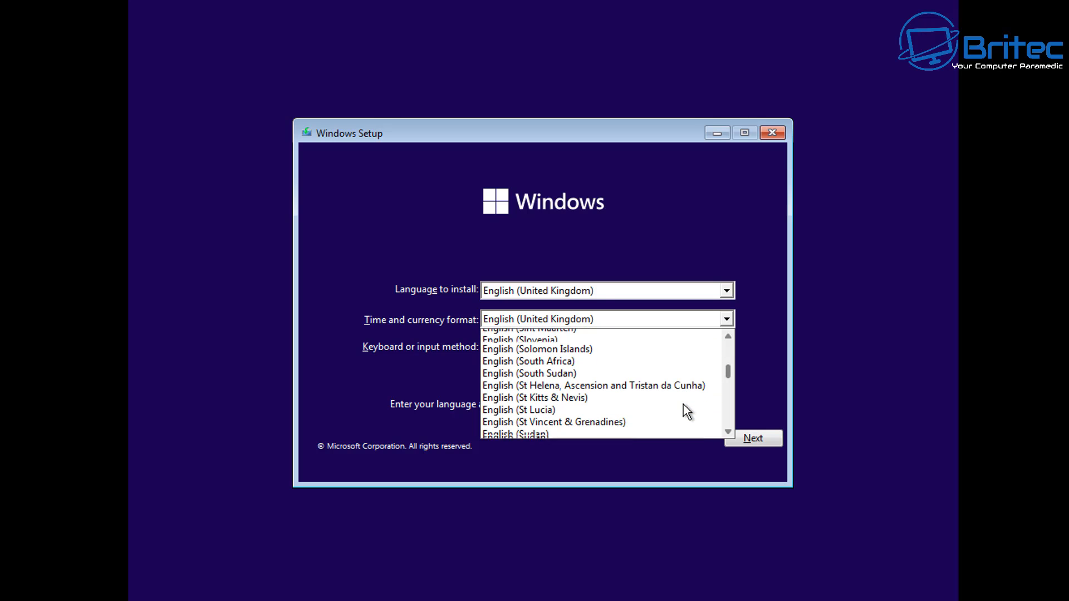
pyautogui.scroll(-3, 683, 404)
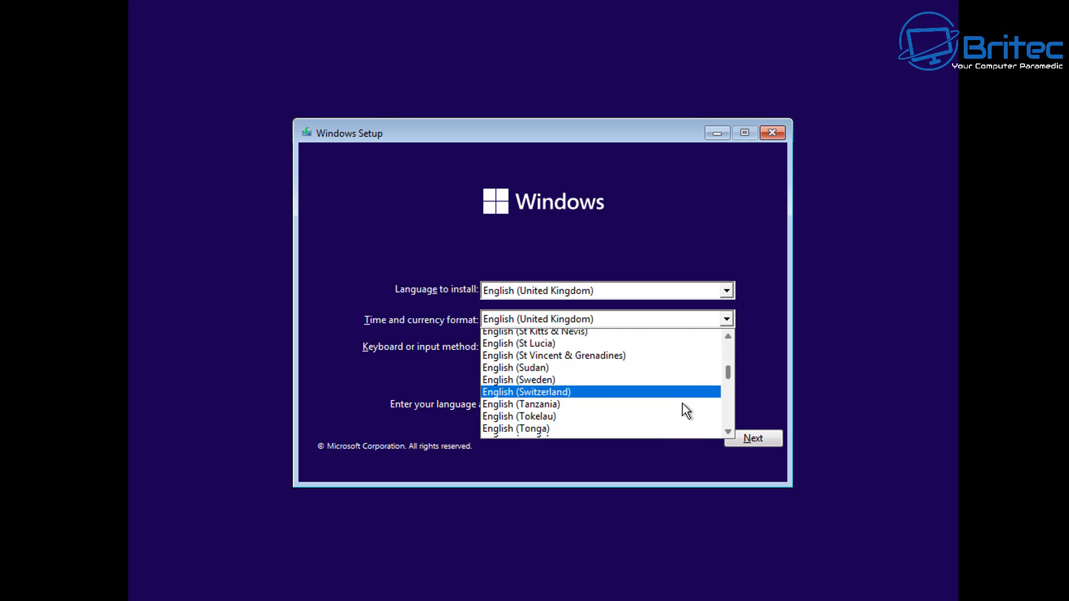
pyautogui.scroll(-1, 680, 404)
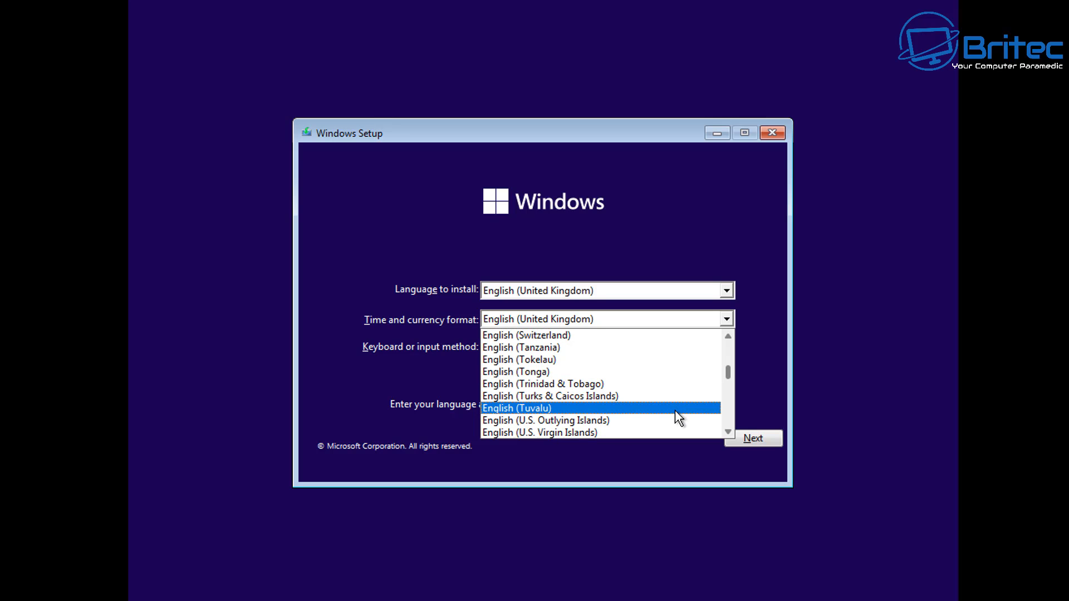
pyautogui.scroll(-2, 675, 410)
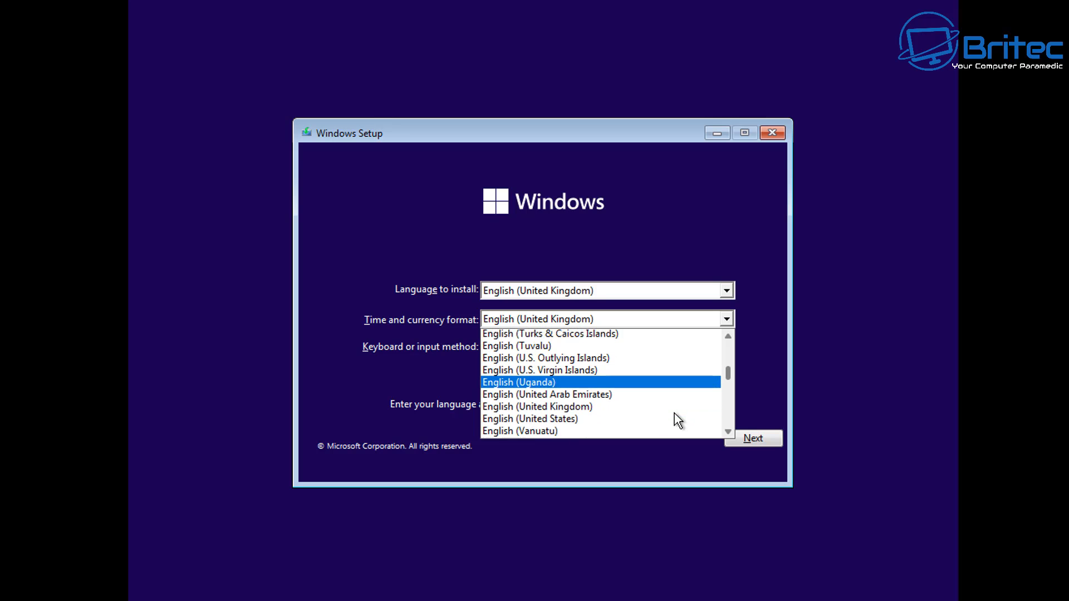
pyautogui.scroll(-1, 673, 413)
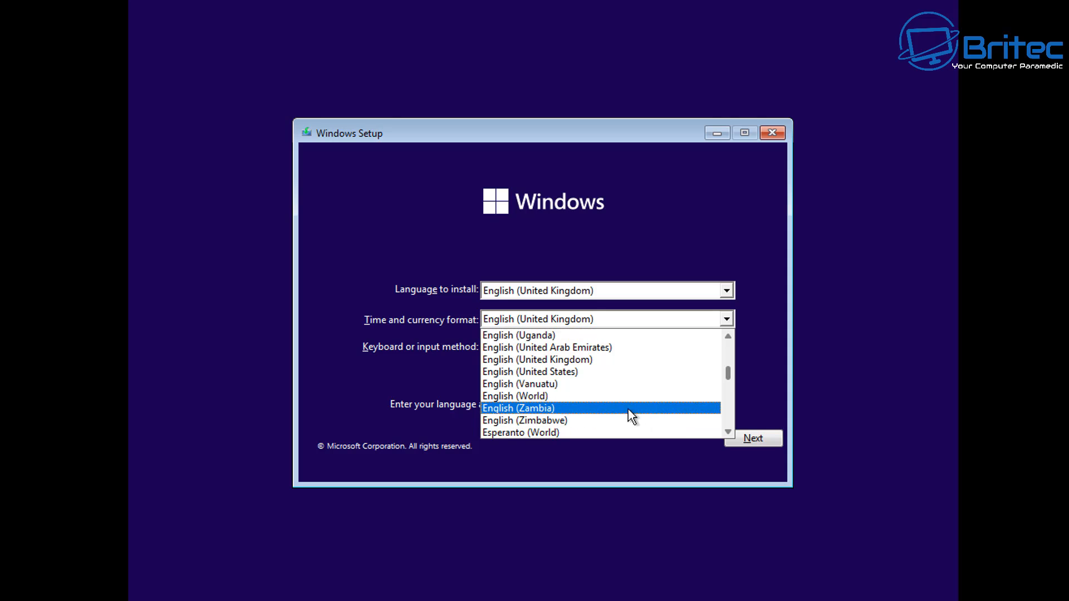
pyautogui.click(613, 396)
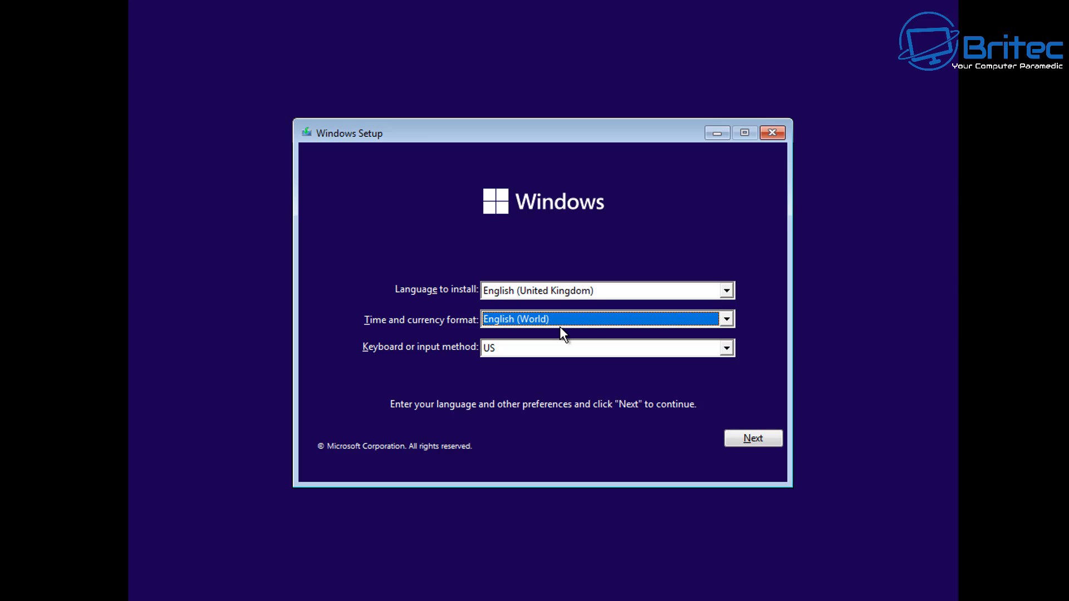
# - Set the keyboard or input method to United Kingdom and continue past the language preferences
pyautogui.click(566, 348)
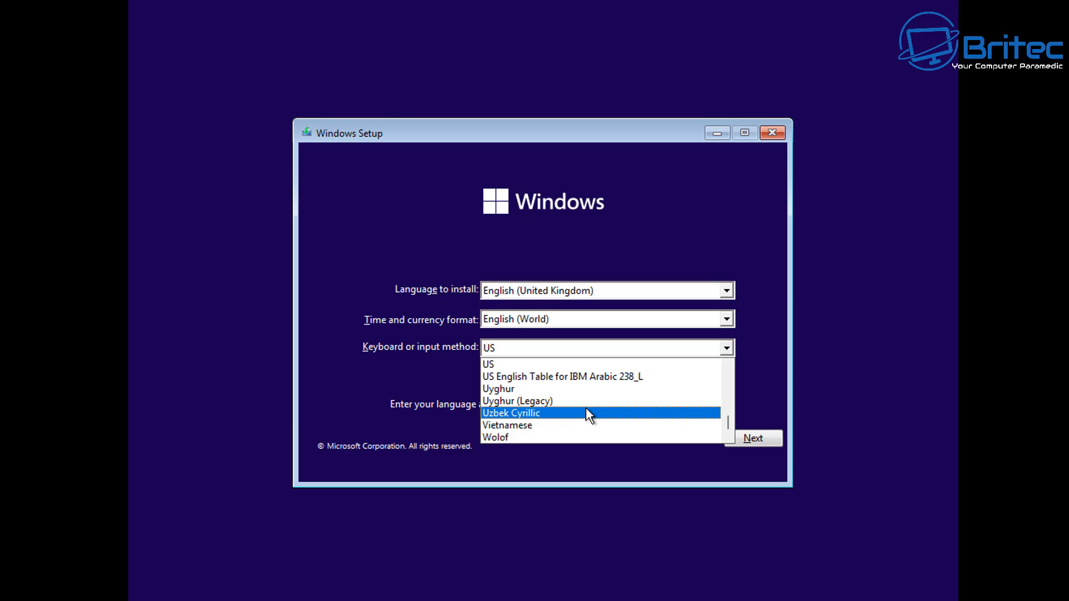
pyautogui.scroll(2, 586, 412)
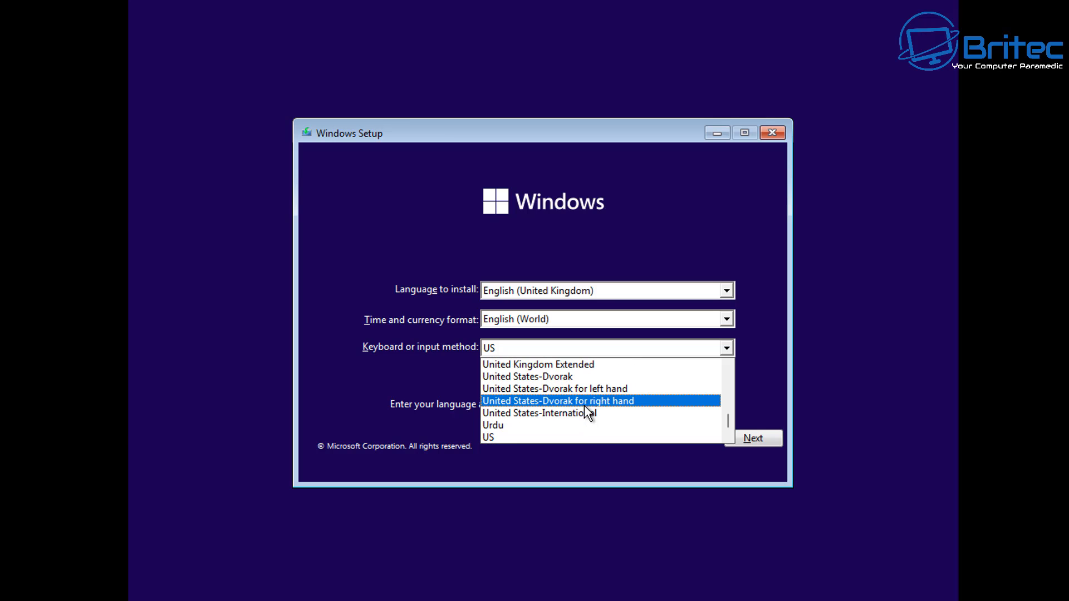
pyautogui.scroll(1, 577, 373)
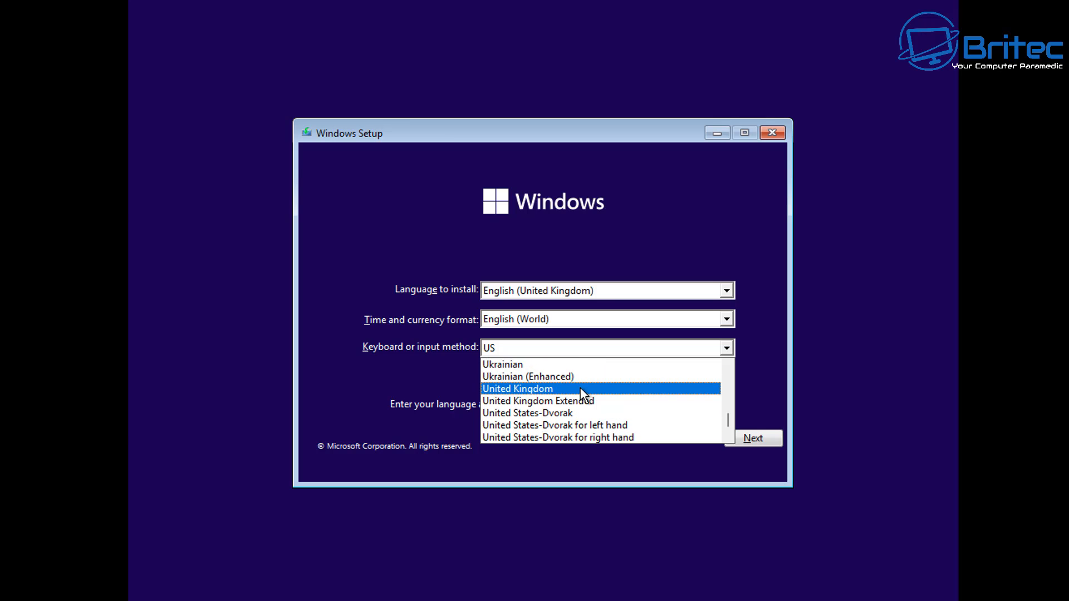
pyautogui.click(580, 388)
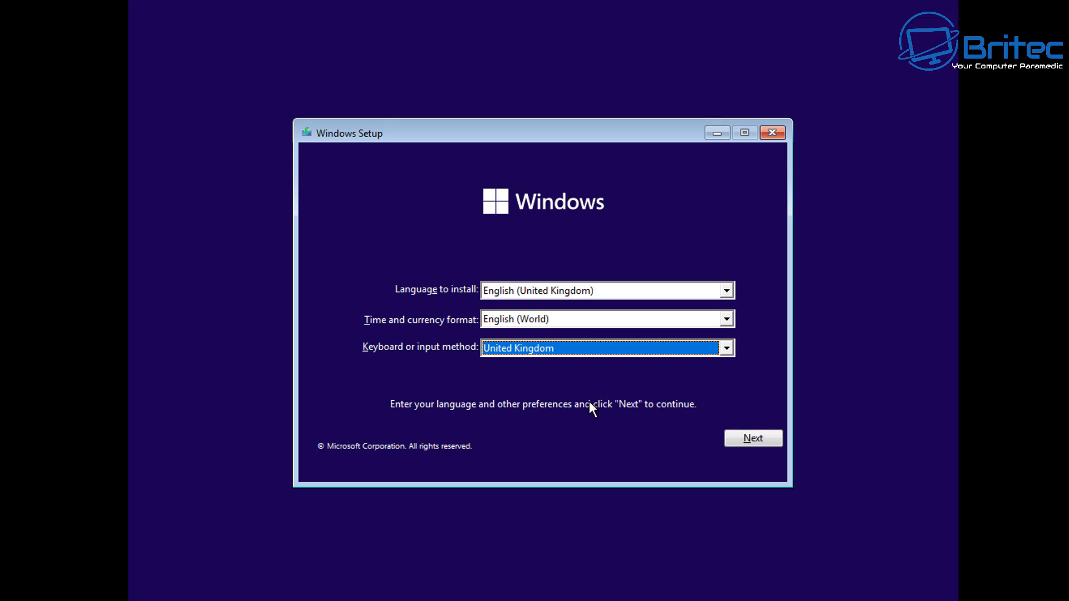
pyautogui.click(763, 440)
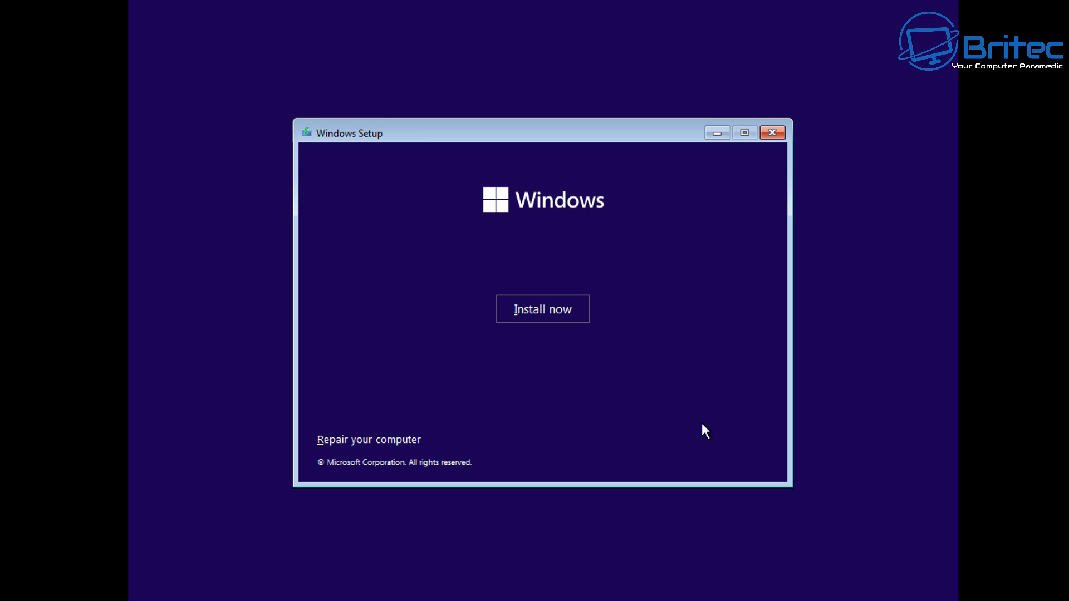
# - Start the installation and continue without entering a product key
pyautogui.click(562, 322)
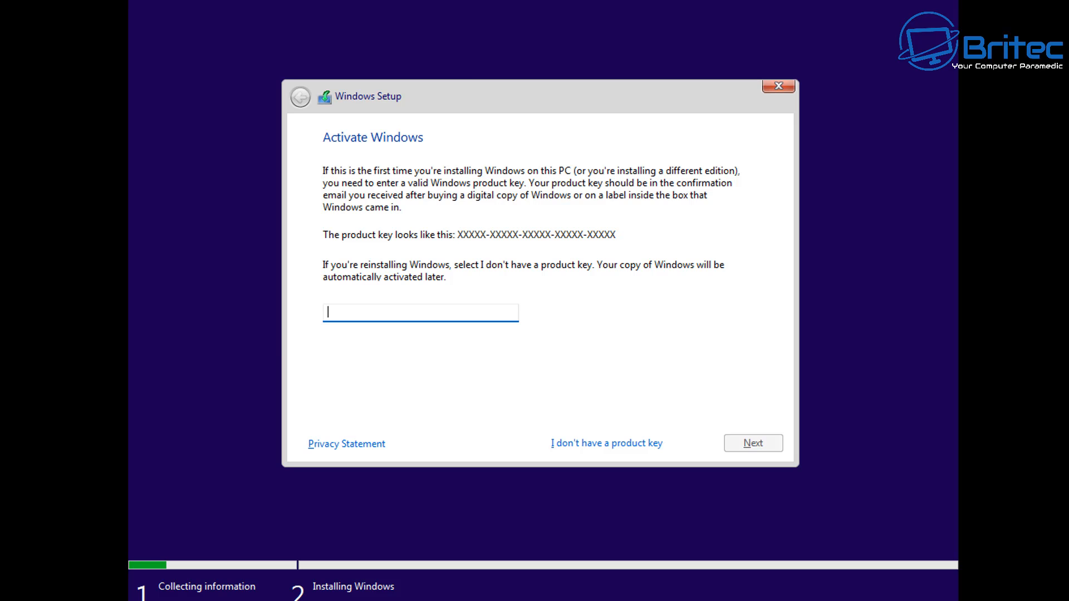
pyautogui.click(594, 446)
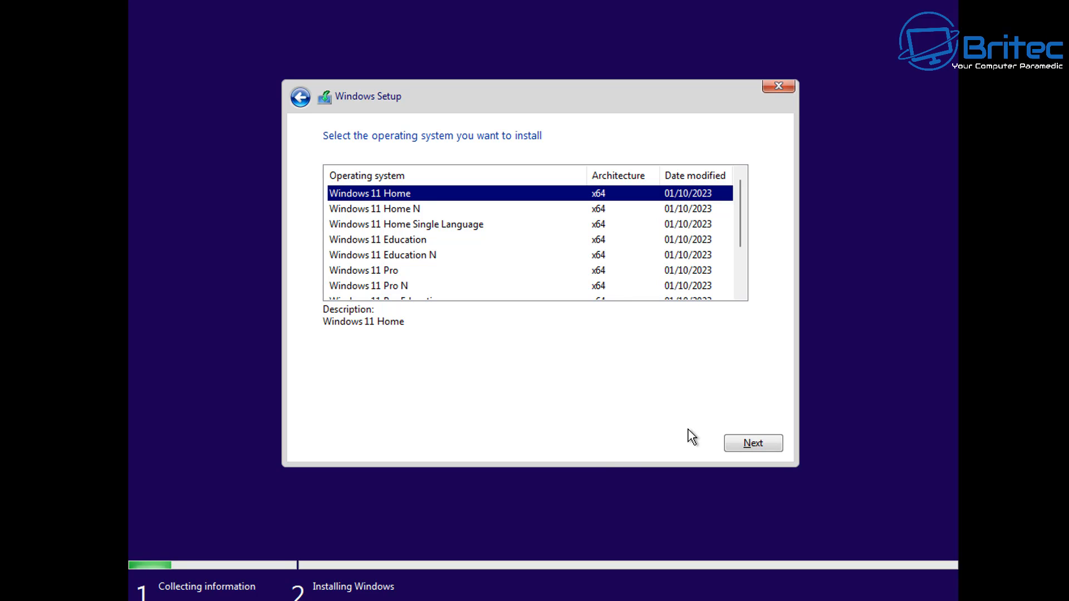
# - Select Windows 11 Pro as the operating system edition to install and continue
pyautogui.click(370, 279)
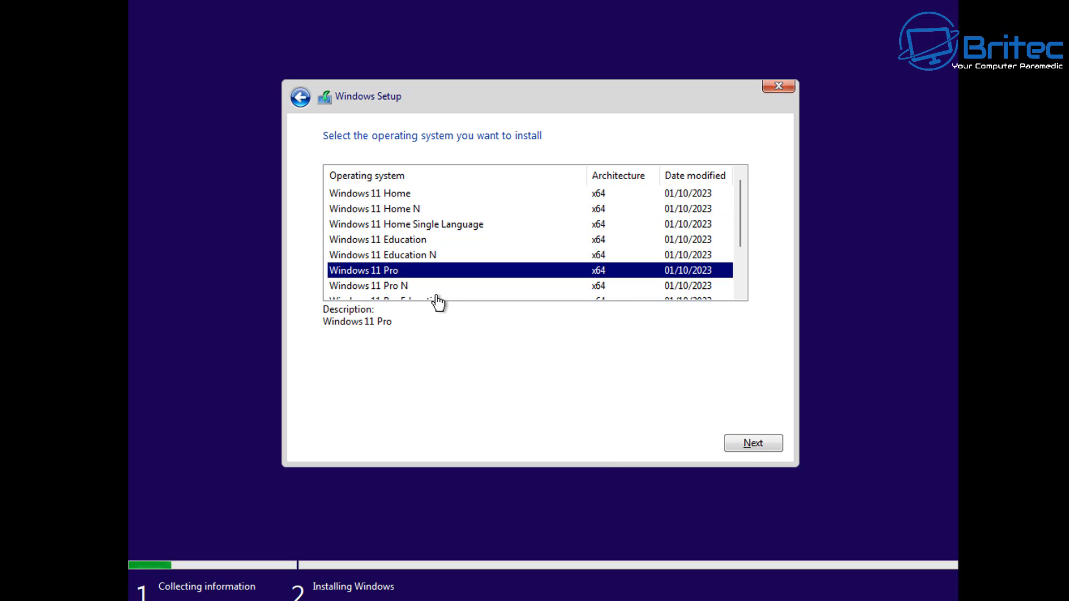
pyautogui.scroll(-1, 694, 259)
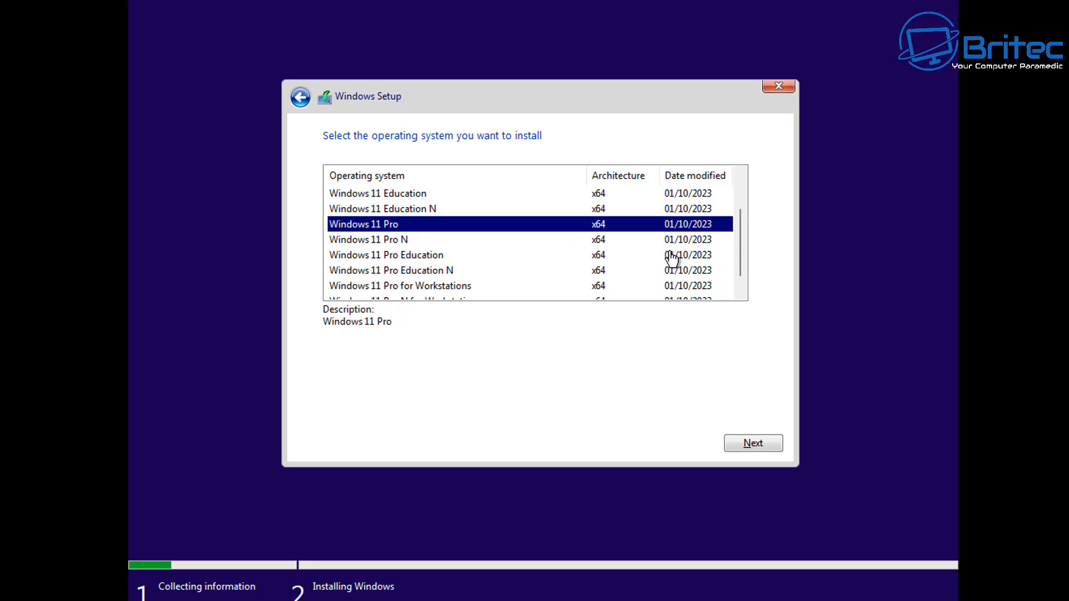
pyautogui.scroll(1, 672, 257)
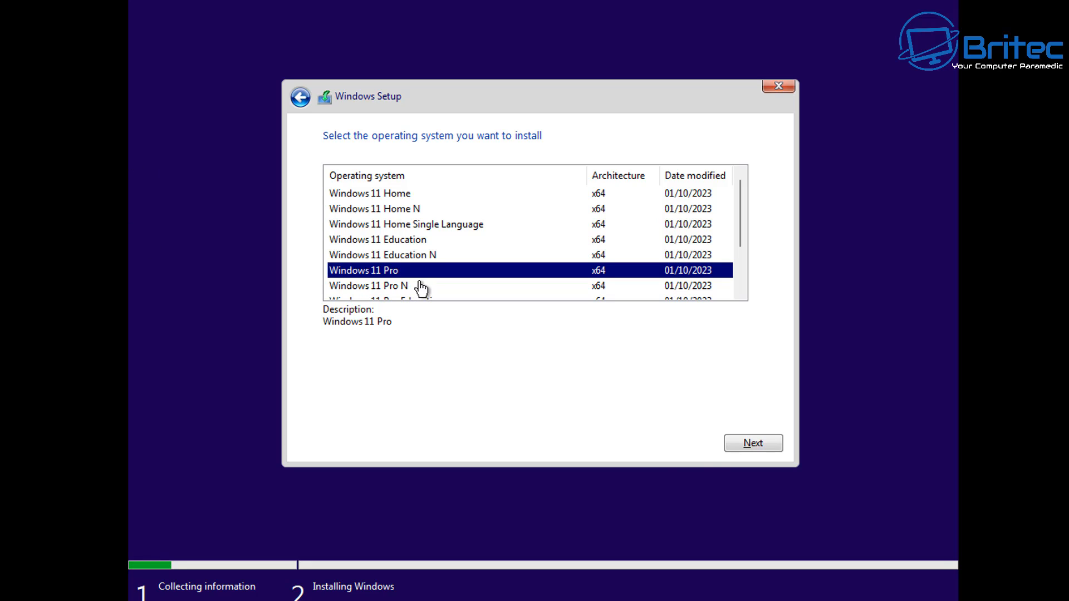
pyautogui.click(755, 444)
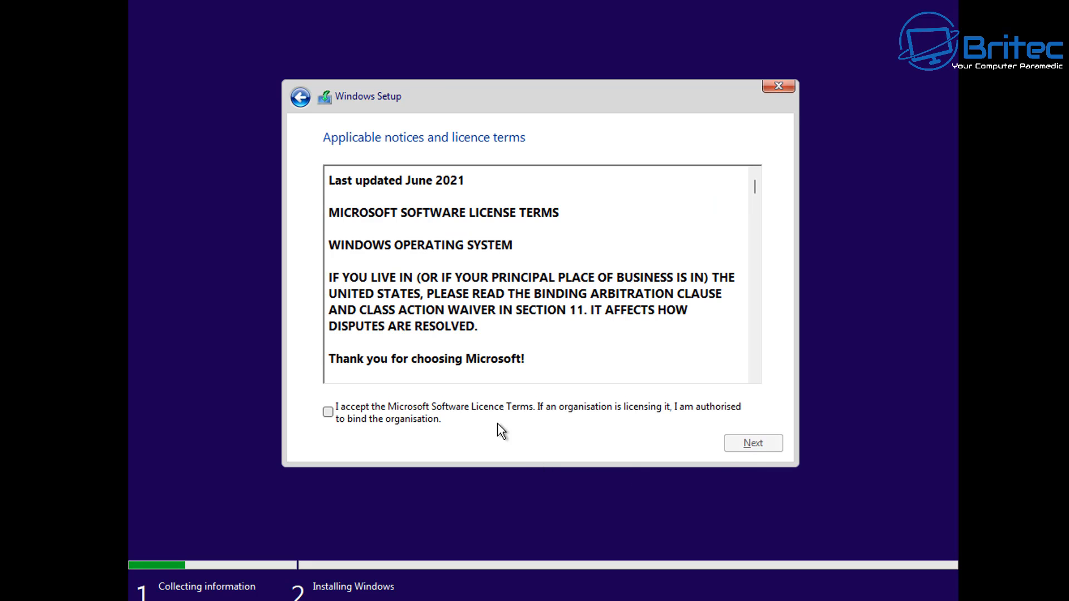
# - Accept the licence terms and choose a customised install onto Drive 0 Unallocated Space
pyautogui.click(343, 411)
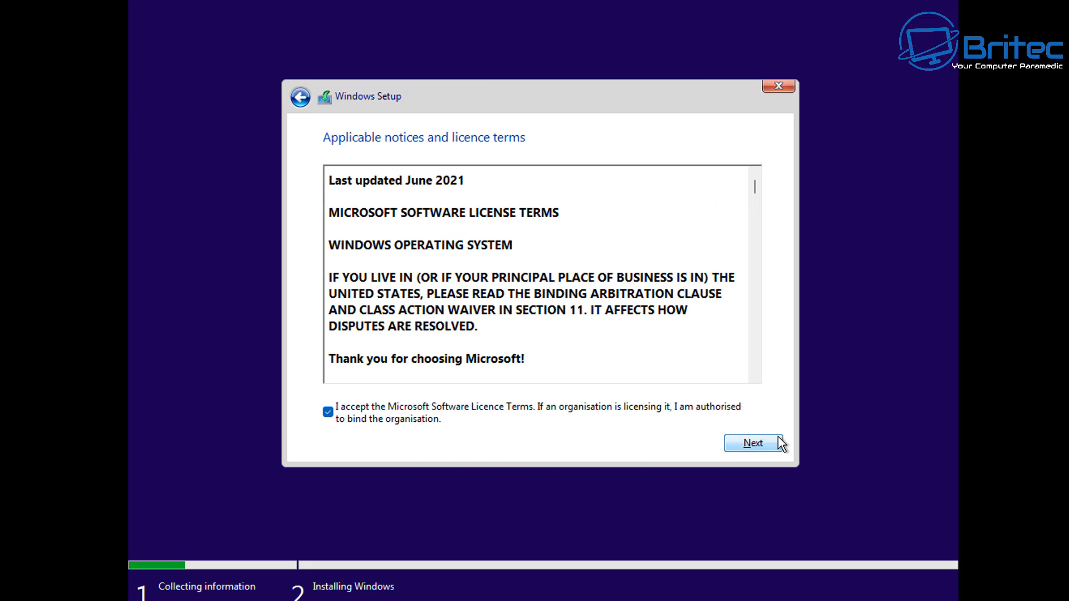
pyautogui.click(756, 445)
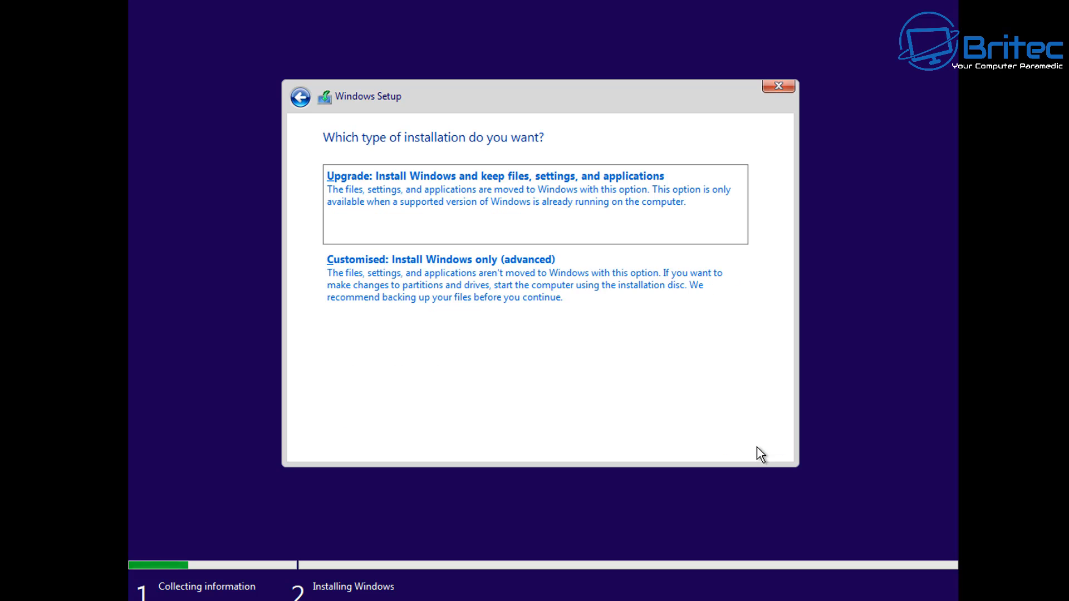
pyautogui.click(580, 311)
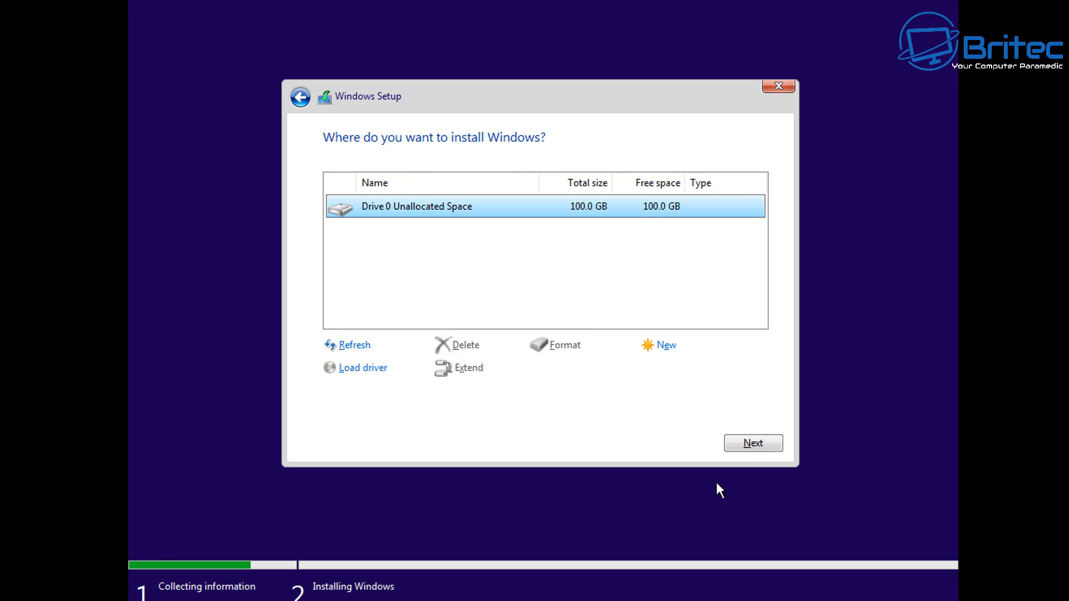
pyautogui.click(752, 446)
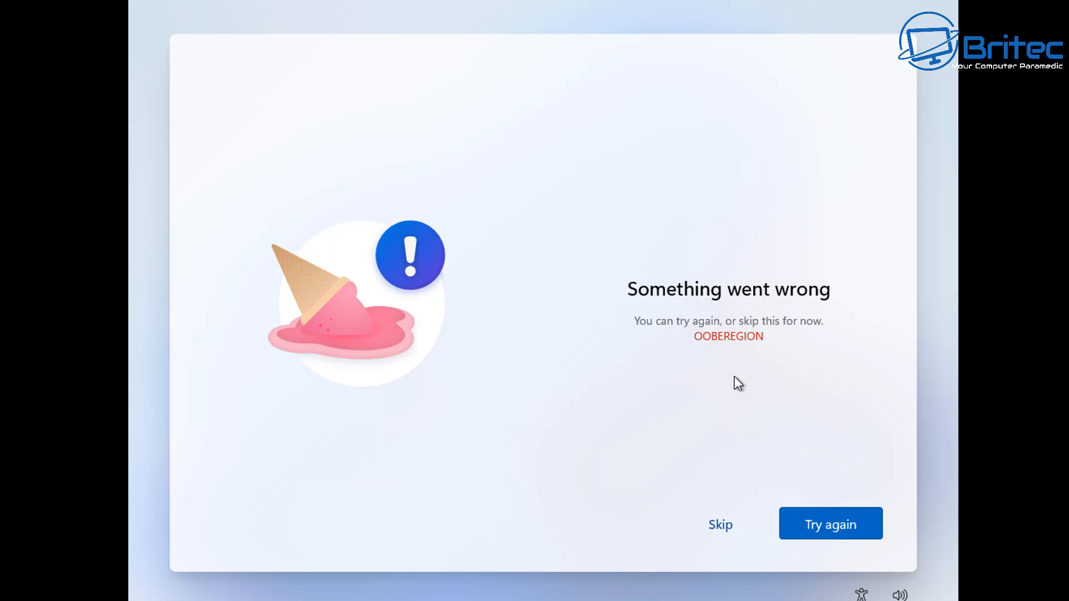
# - Skip the region error screen, accept the United Kingdom keyboard layout and skip adding a second layout
pyautogui.click(713, 526)
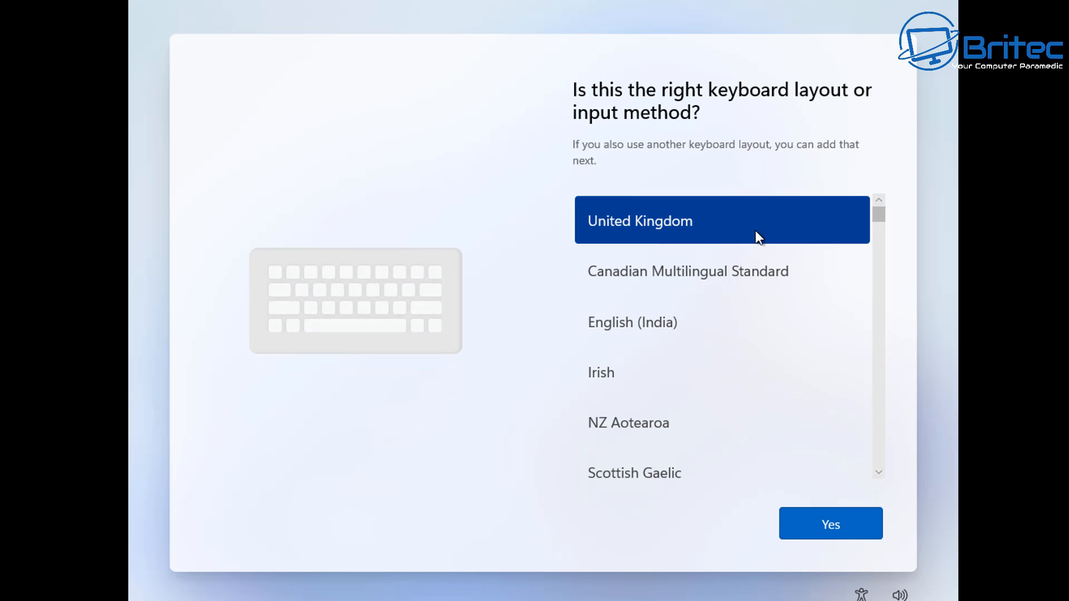
pyautogui.click(854, 538)
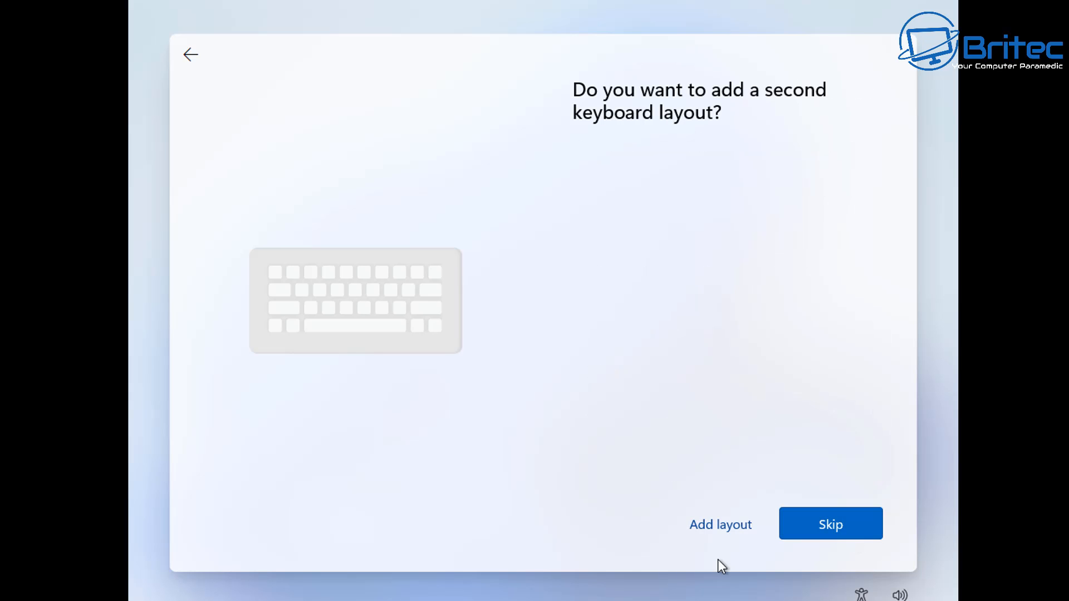
pyautogui.click(835, 547)
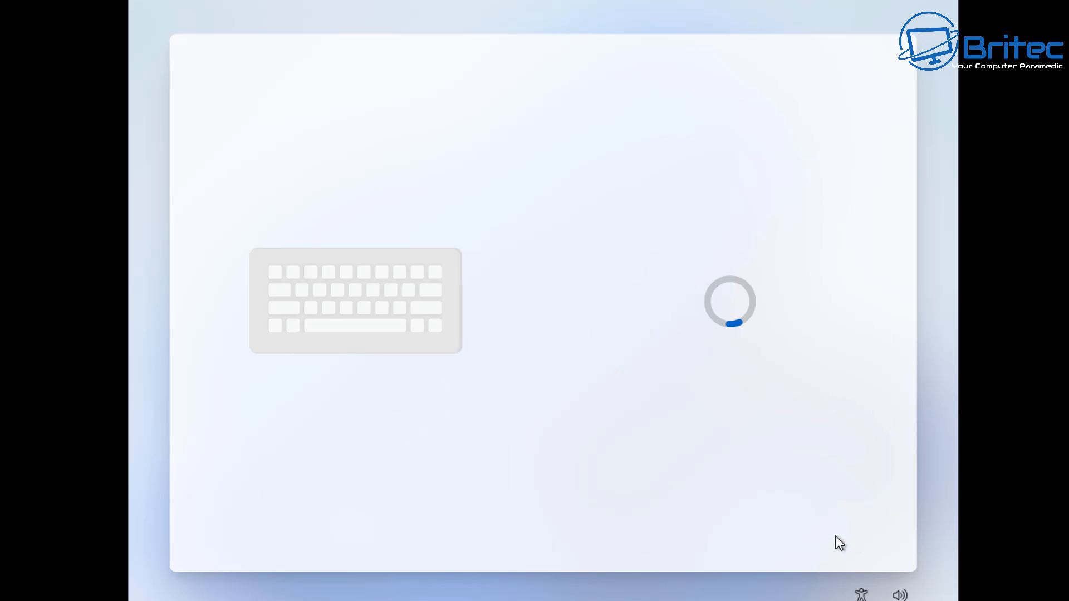
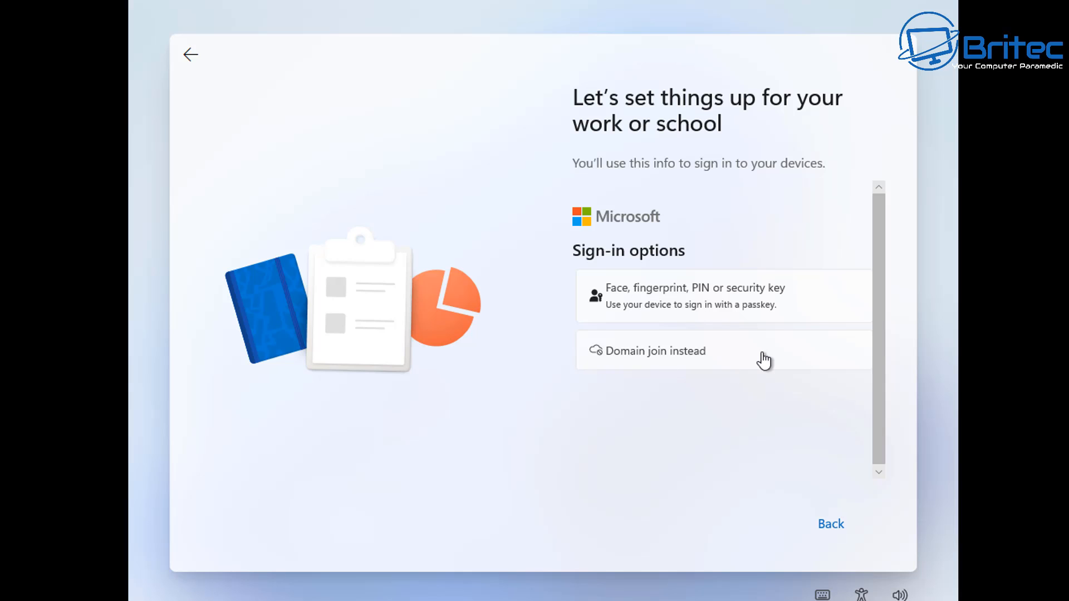
# - Set up a local account through the domain join option, named Britec, with no password
pyautogui.click(762, 353)
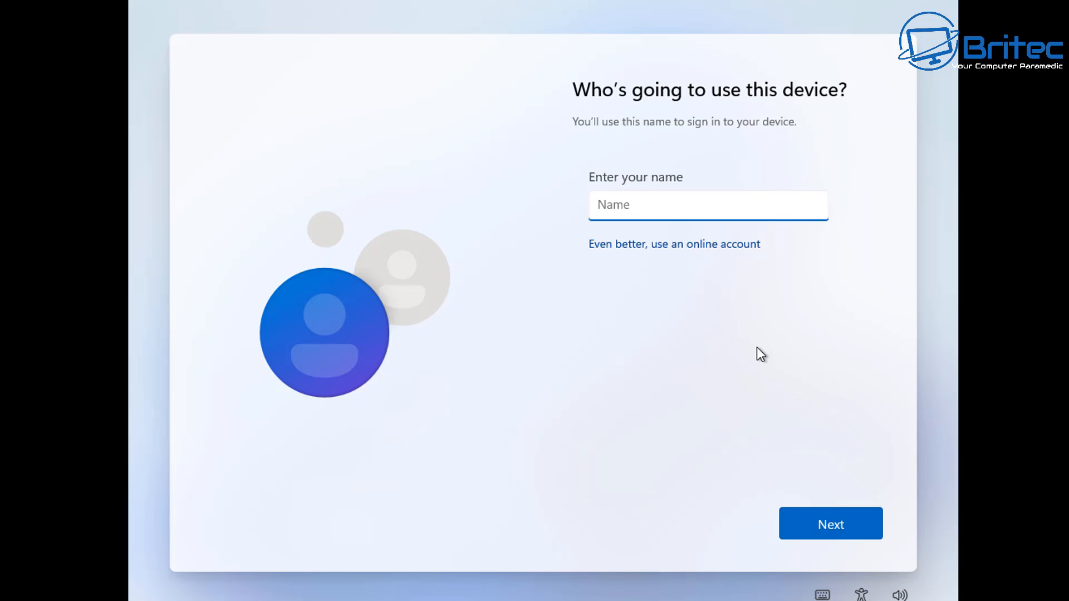
pyautogui.write('Britec')
pyautogui.press('Return')
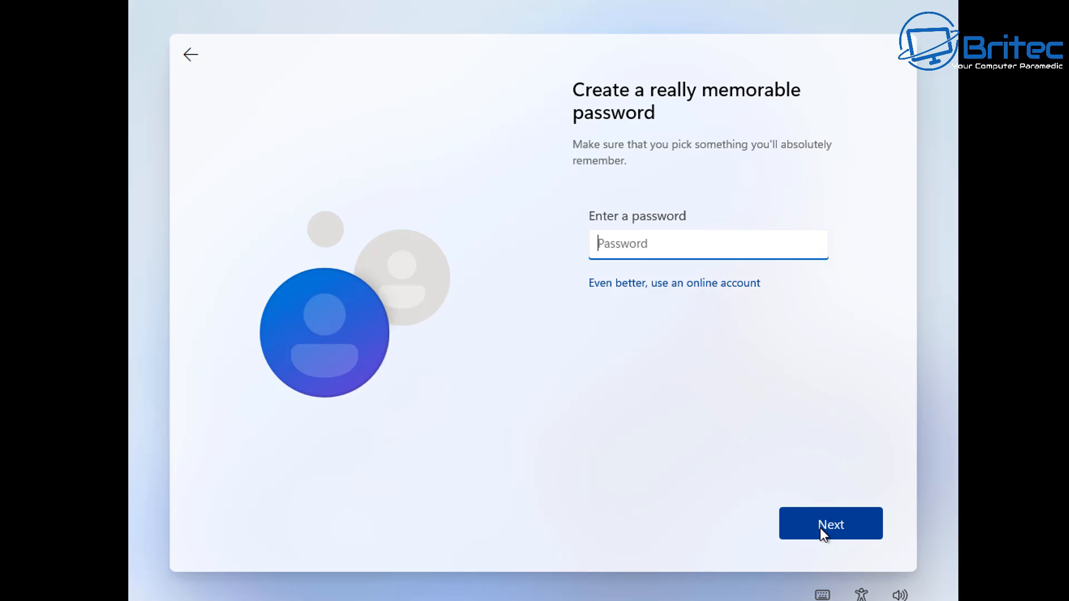
pyautogui.click(820, 528)
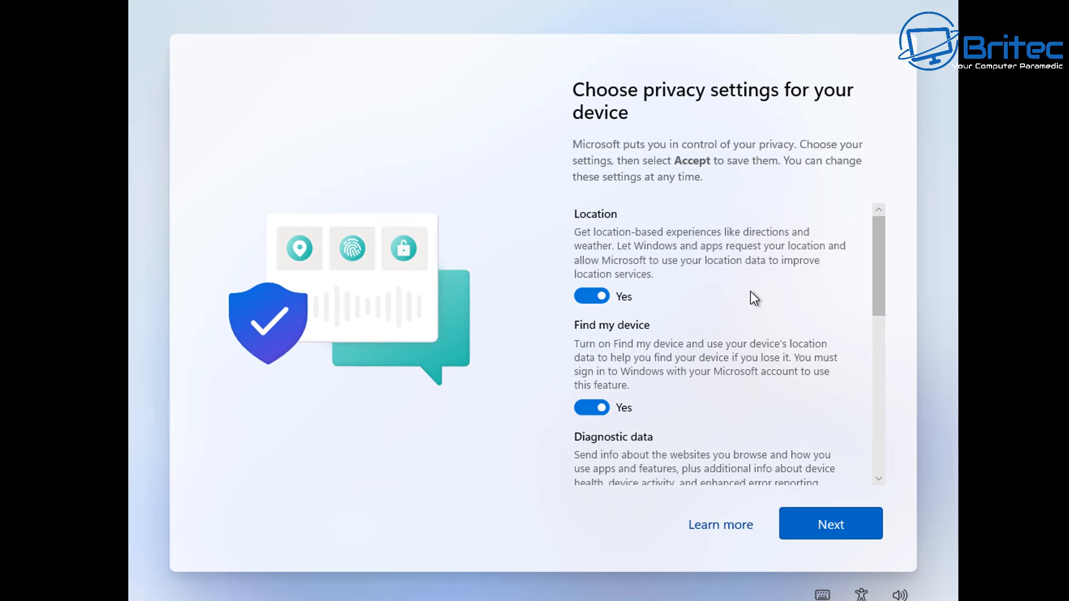
# - Turn off the Location and Find my device privacy settings
pyautogui.moveTo(878, 241); pyautogui.dragTo(906, 469)
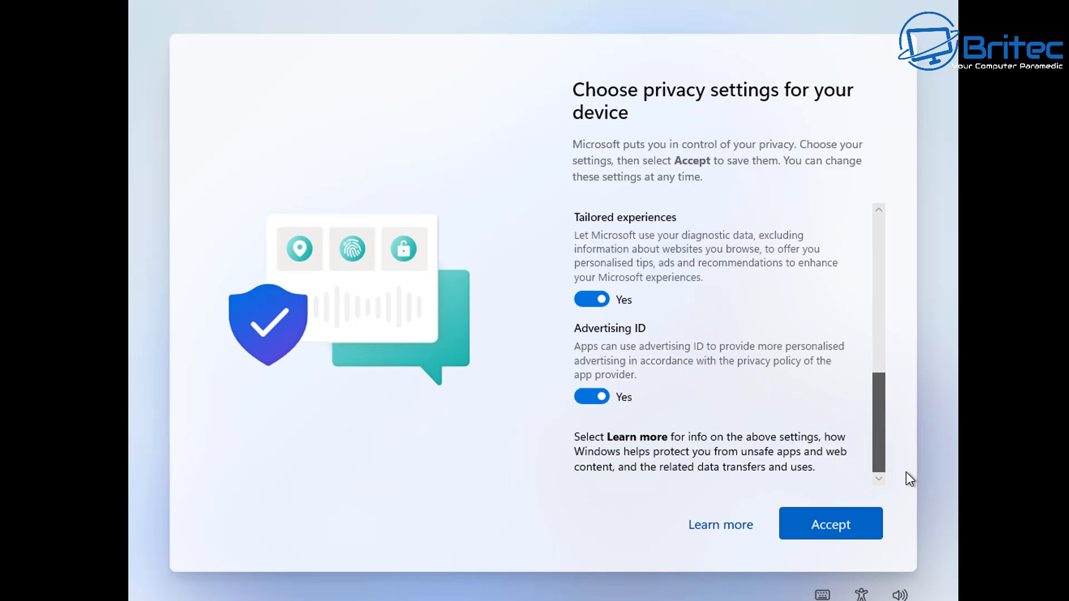
pyautogui.scroll(10, 948, 279)
pyautogui.click(597, 284)
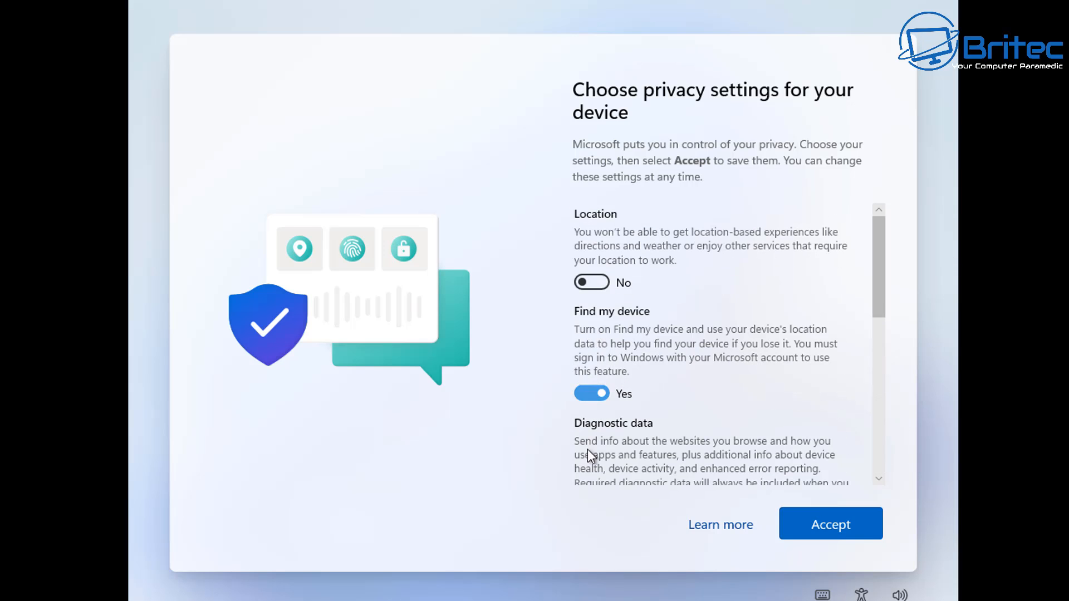
pyautogui.click(596, 392)
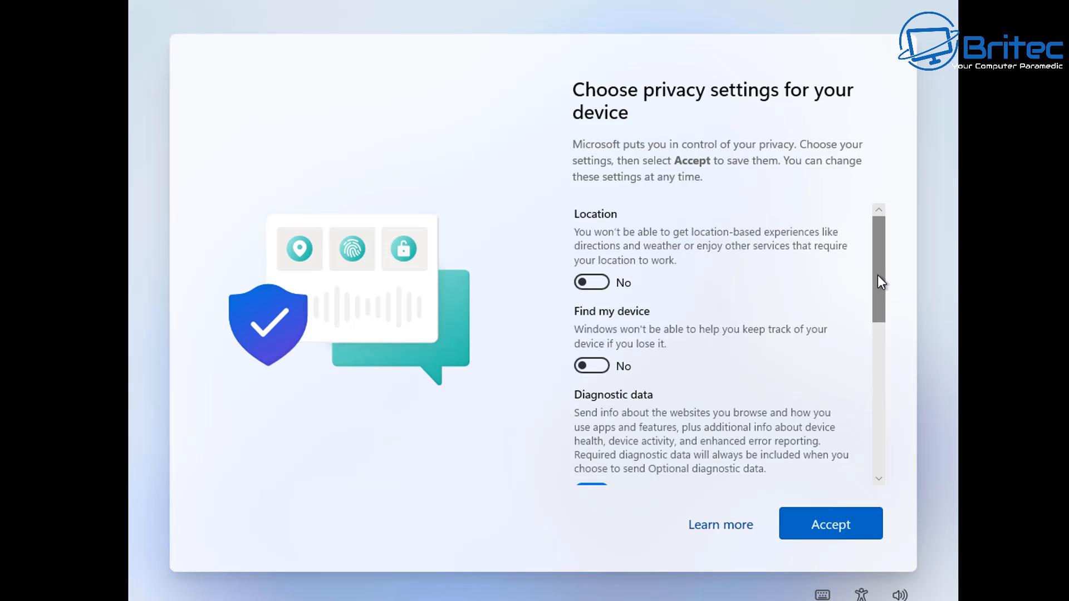
# - Set diagnostic data to Required only, turn off inking & typing, tailored experiences and advertising ID, and accept
pyautogui.moveTo(878, 275); pyautogui.dragTo(880, 362)
pyautogui.click(601, 258)
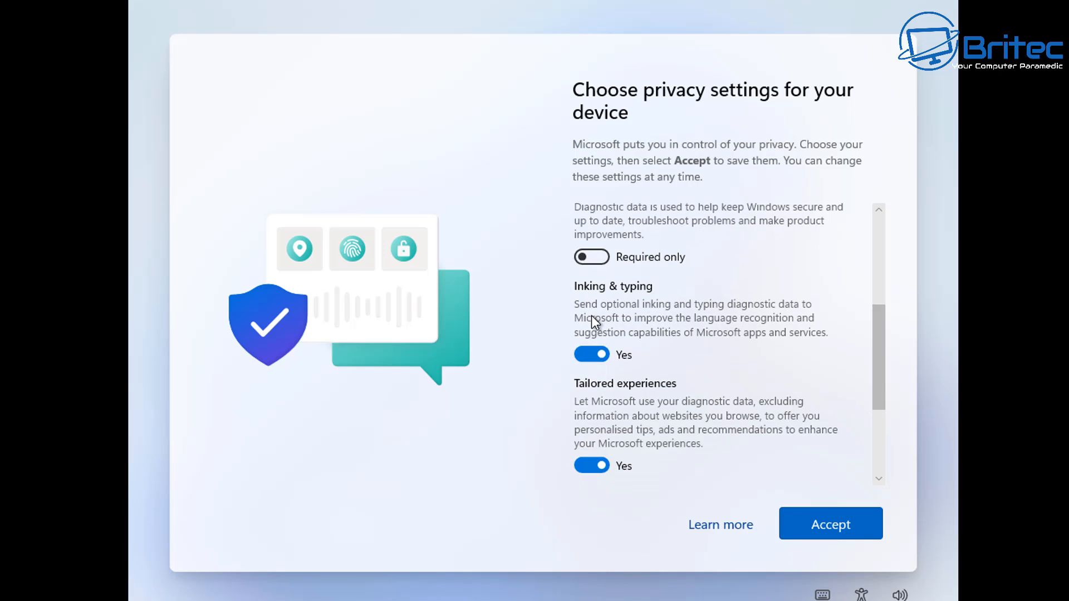
pyautogui.click(595, 353)
pyautogui.click(597, 471)
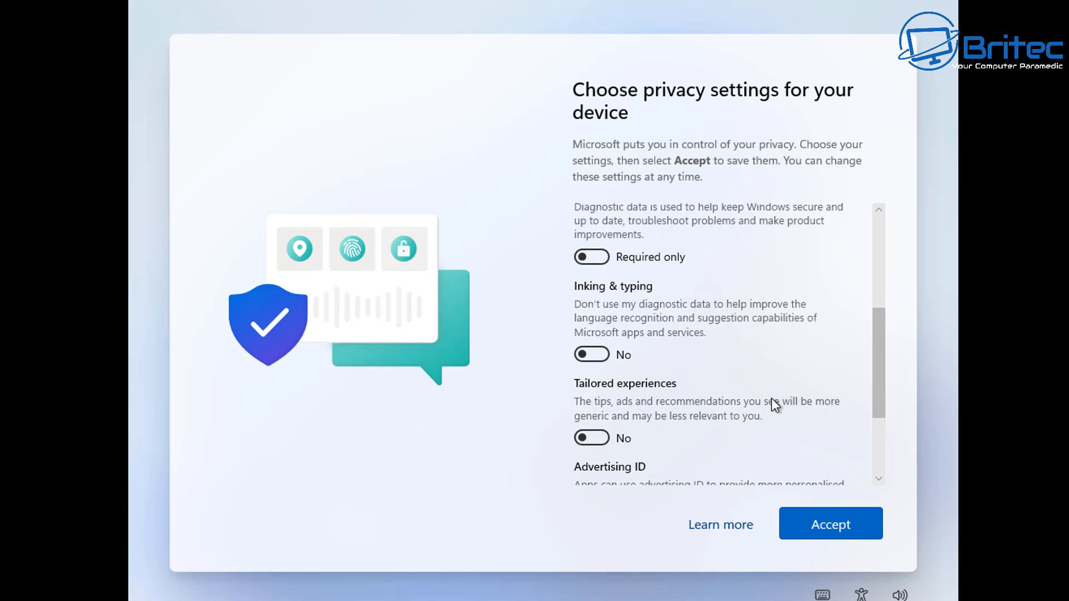
pyautogui.scroll(3, 696, 364)
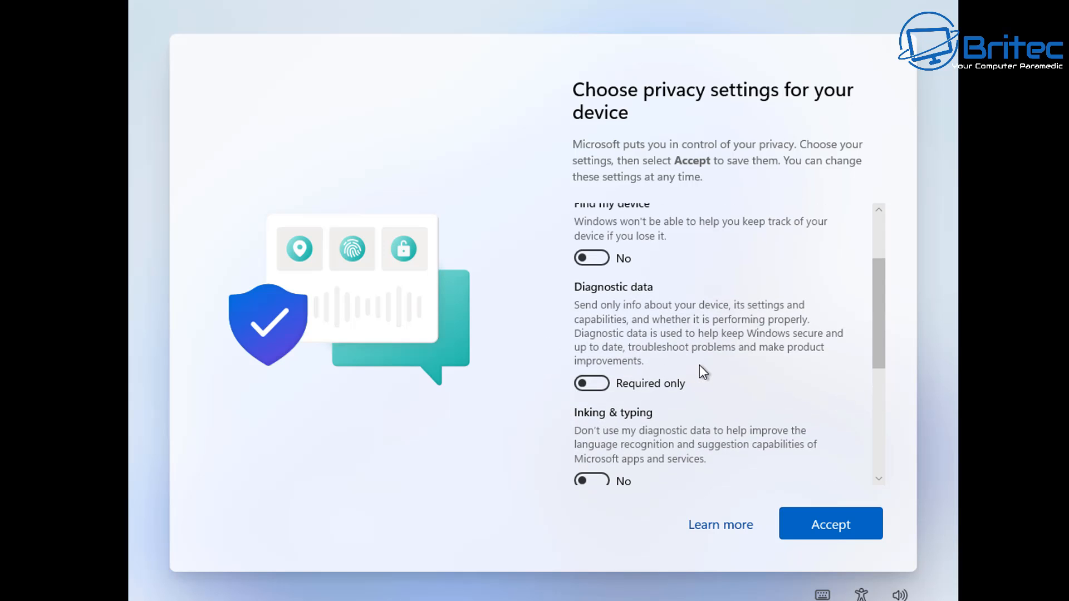
pyautogui.scroll(-5, 616, 343)
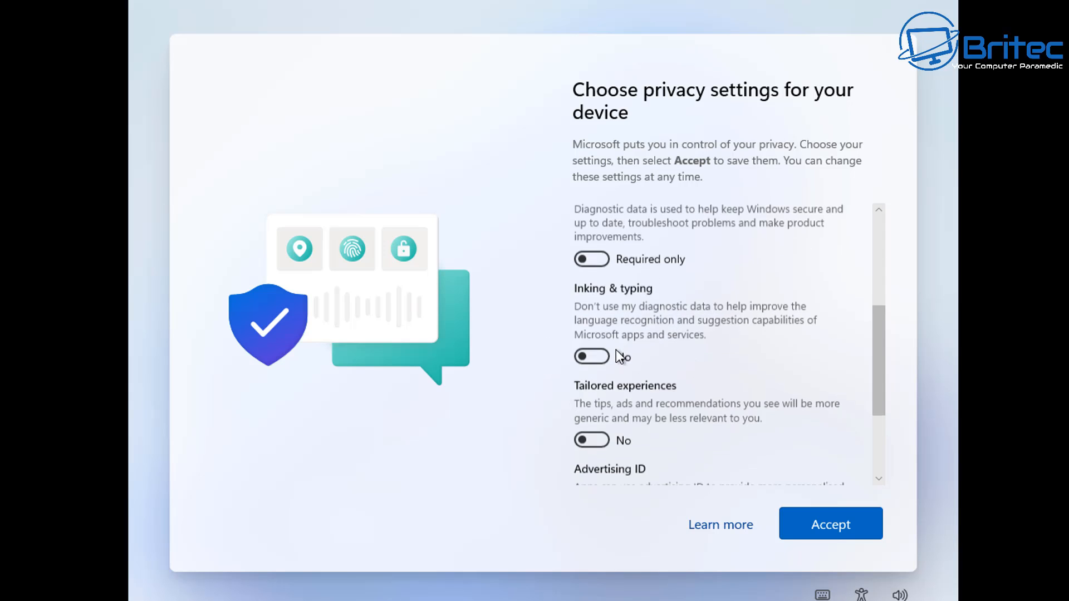
pyautogui.click(592, 403)
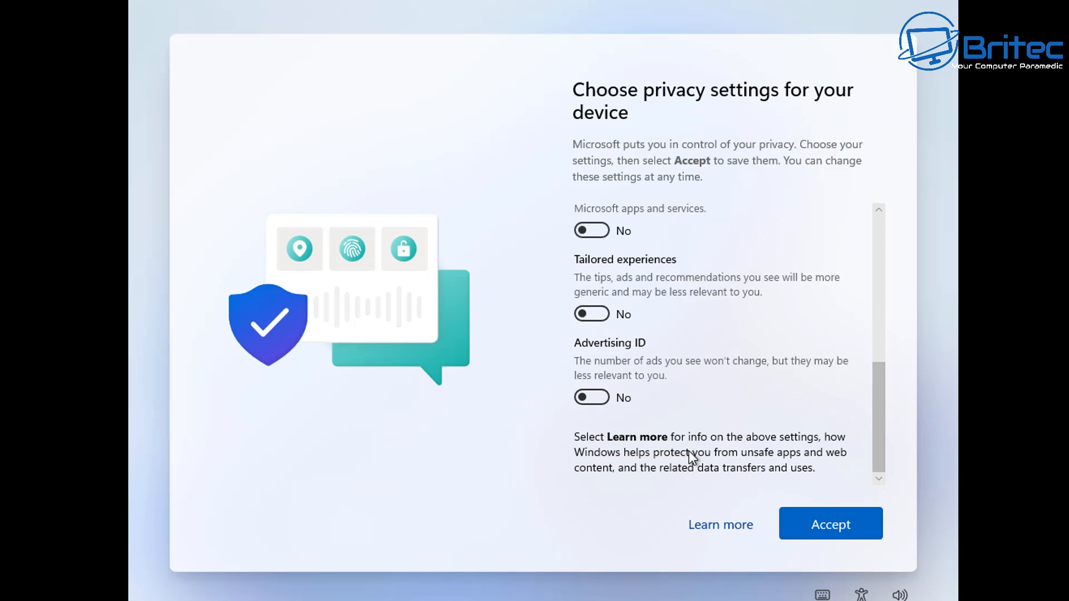
pyautogui.scroll(5, 736, 404)
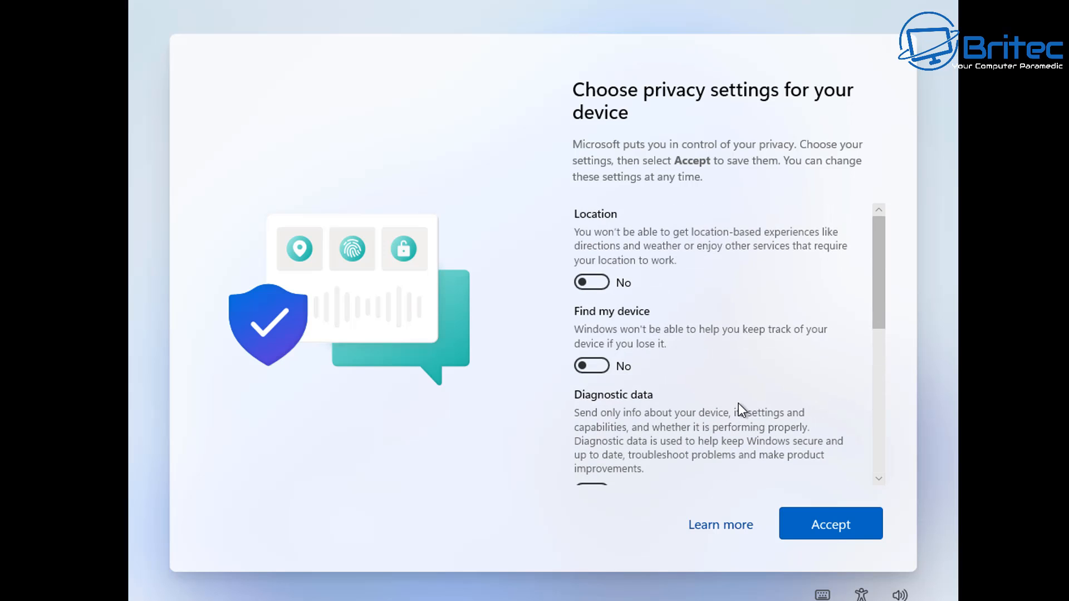
pyautogui.click(847, 523)
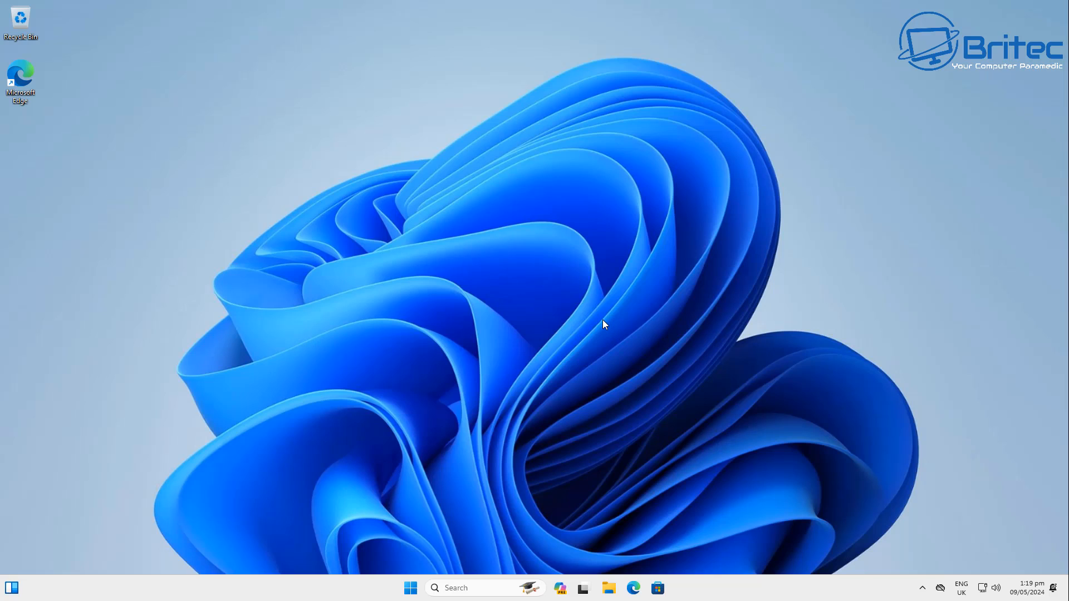
# - Browse the full list of installed apps in the Start menu
pyautogui.click(411, 588)
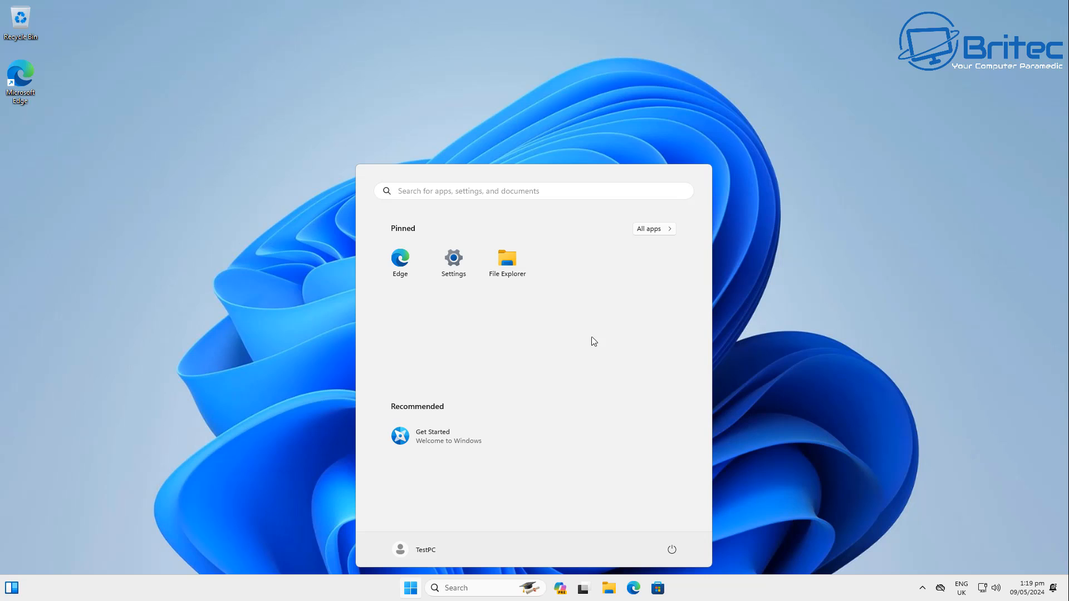
pyautogui.click(667, 233)
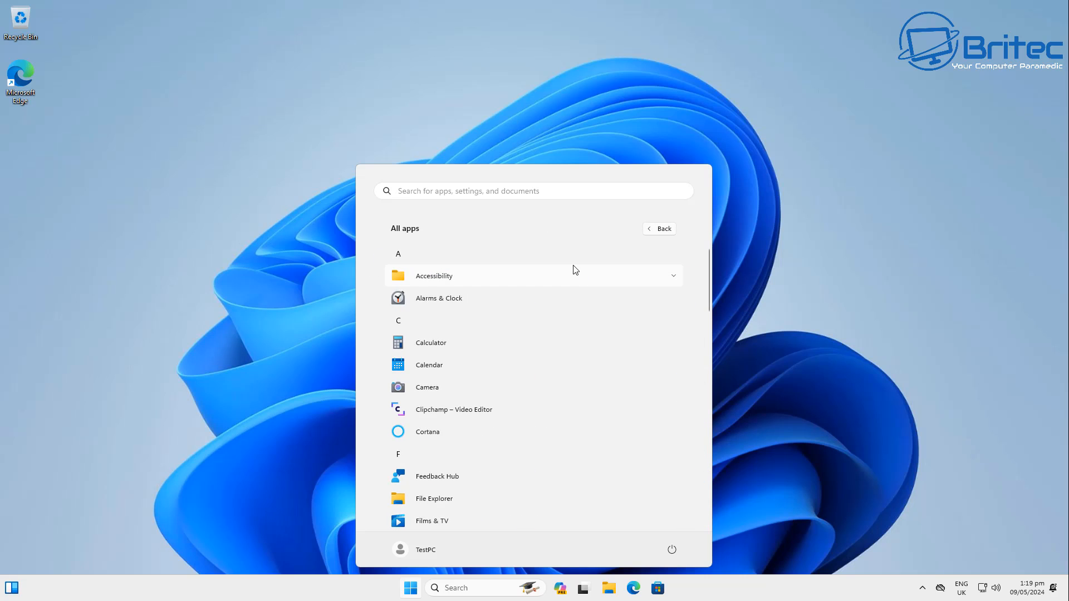
pyautogui.scroll(-3, 525, 334)
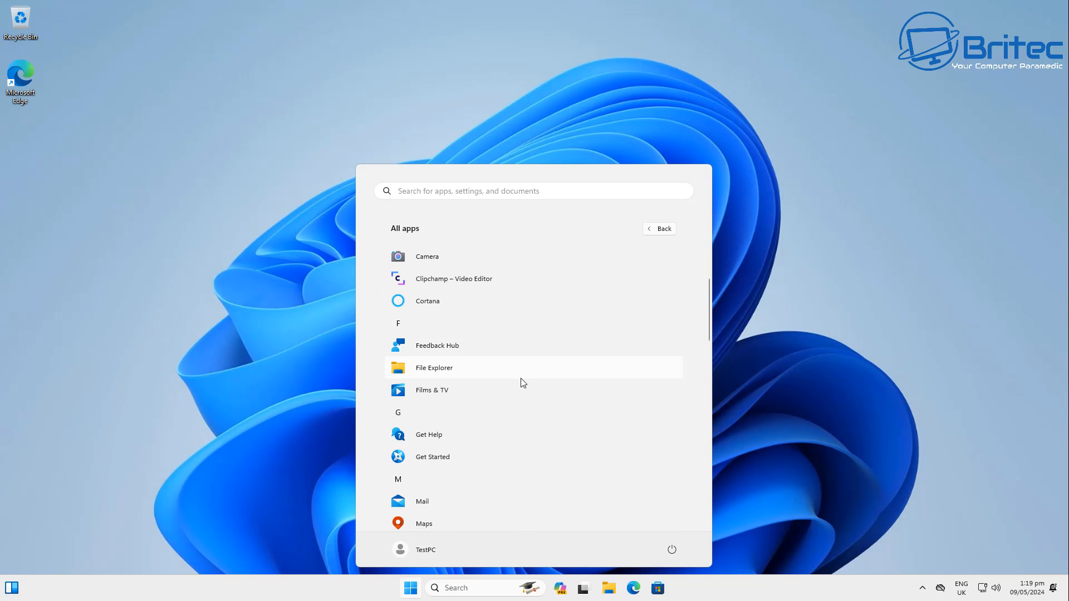
pyautogui.scroll(-2, 520, 378)
pyautogui.scroll(-5, 522, 384)
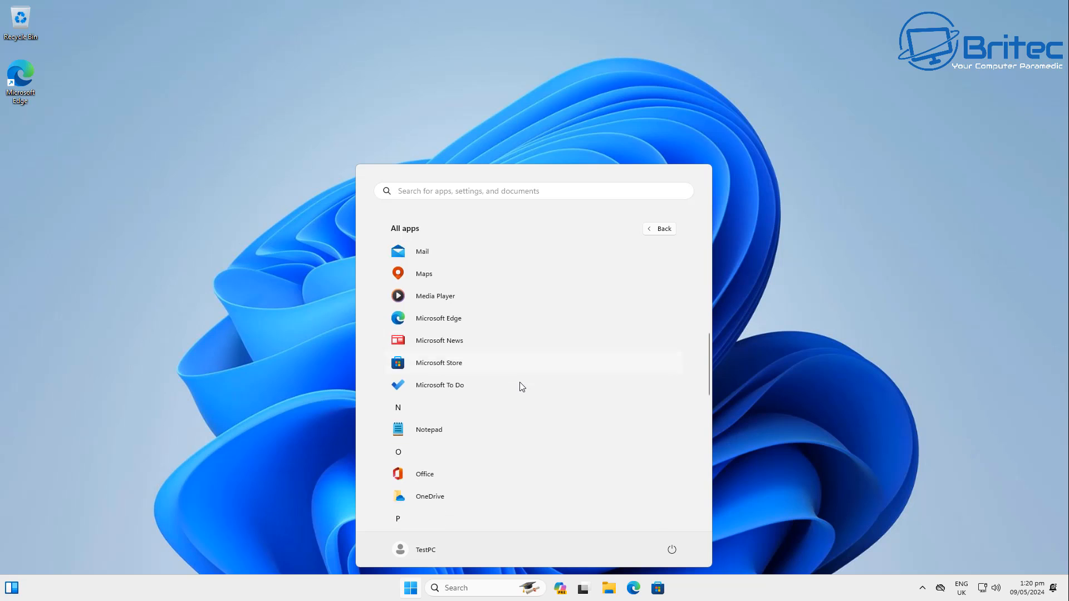
pyautogui.scroll(-5, 517, 441)
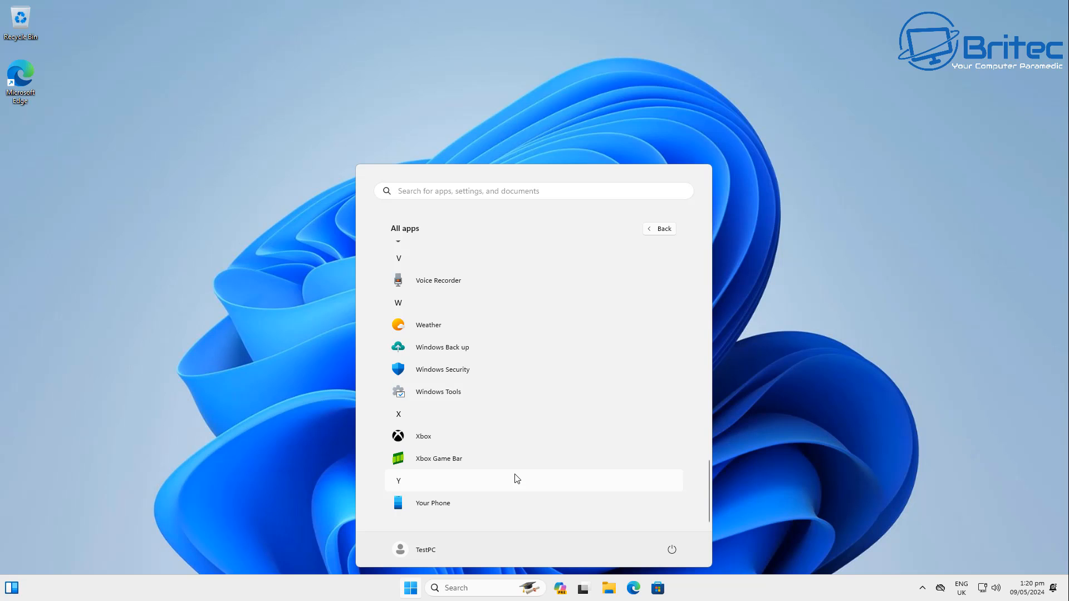
pyautogui.scroll(5, 518, 478)
pyautogui.scroll(6, 524, 472)
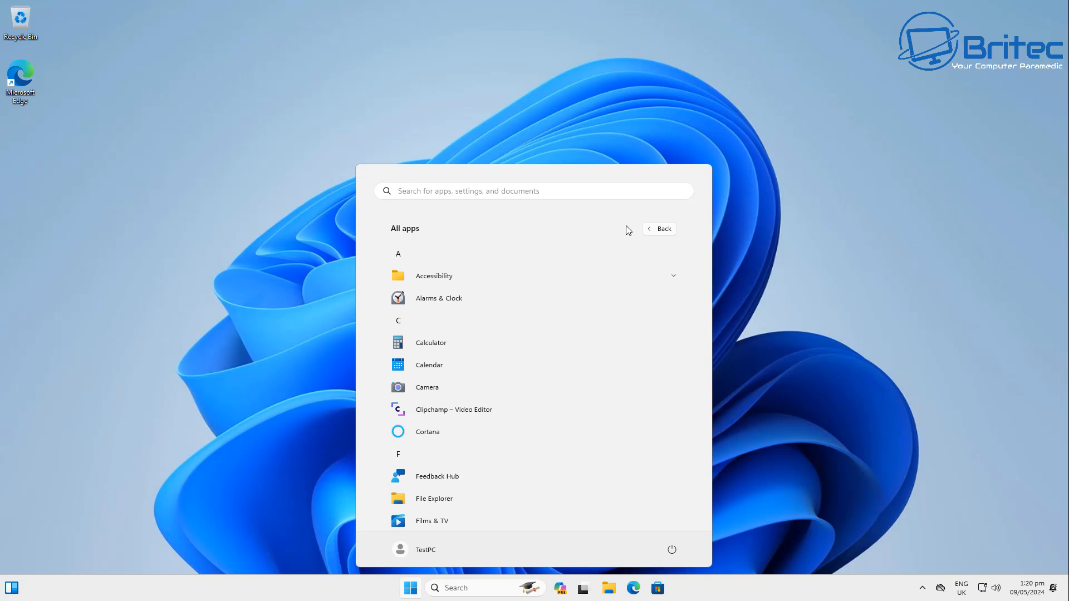
pyautogui.click(661, 230)
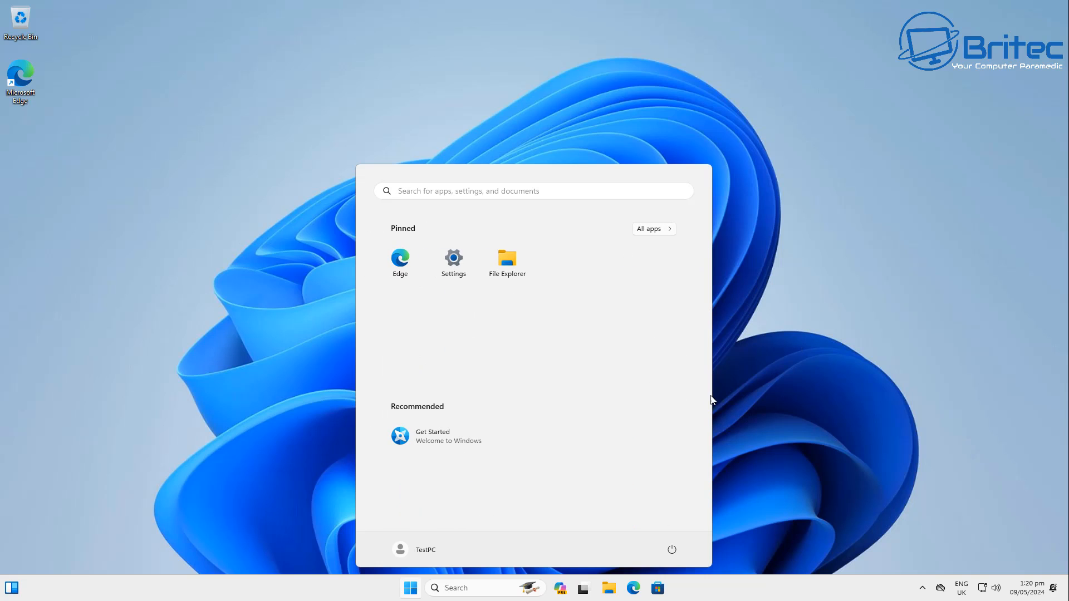
pyautogui.click(829, 347)
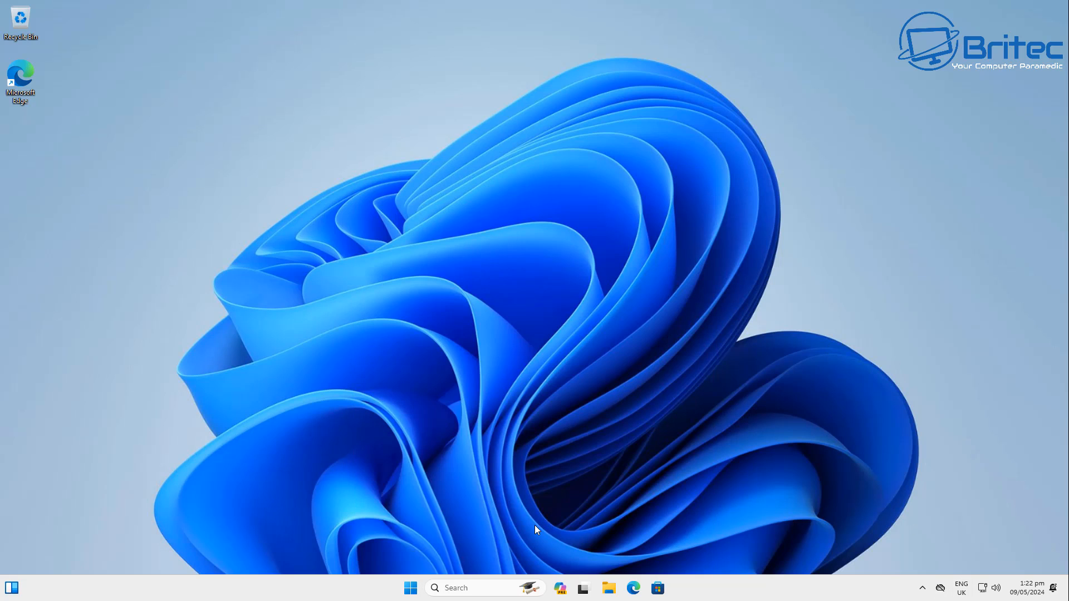
# - Open Settings maximised and go to the region settings through the settings search
pyautogui.click(412, 595)
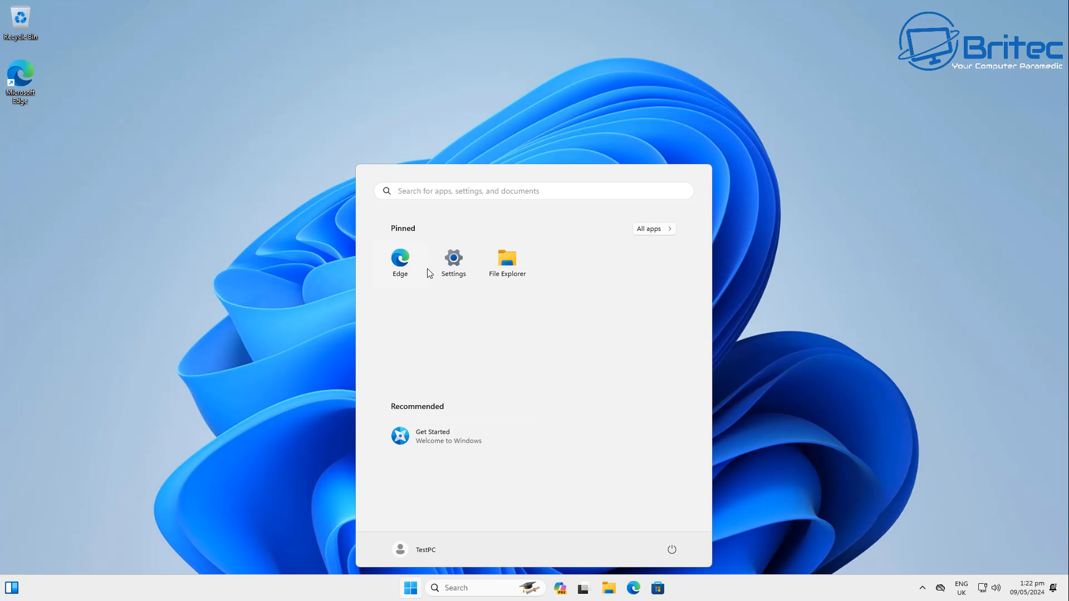
pyautogui.click(454, 263)
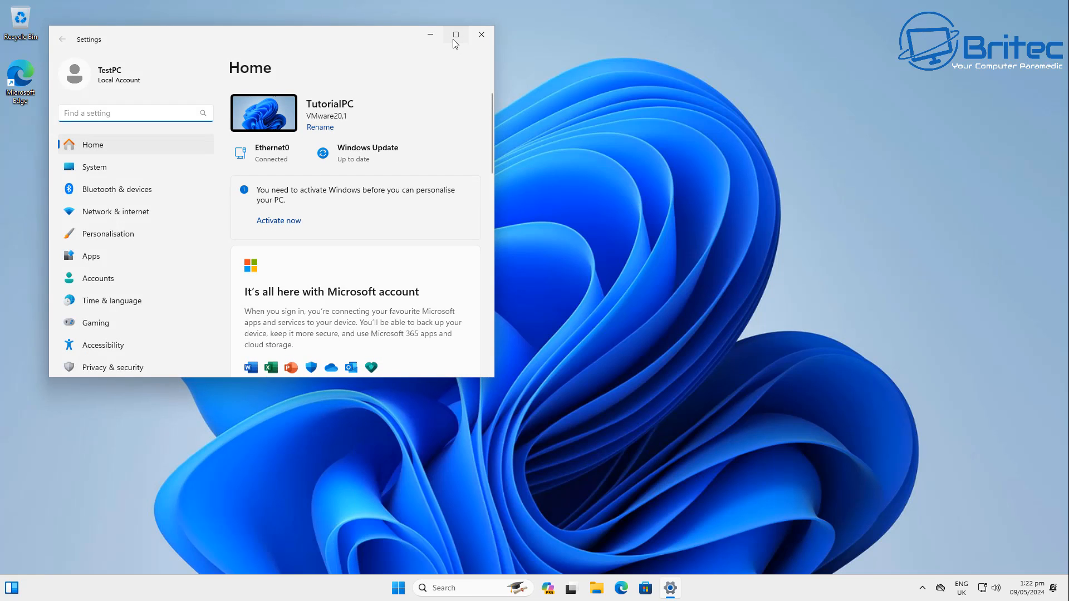
pyautogui.click(456, 35)
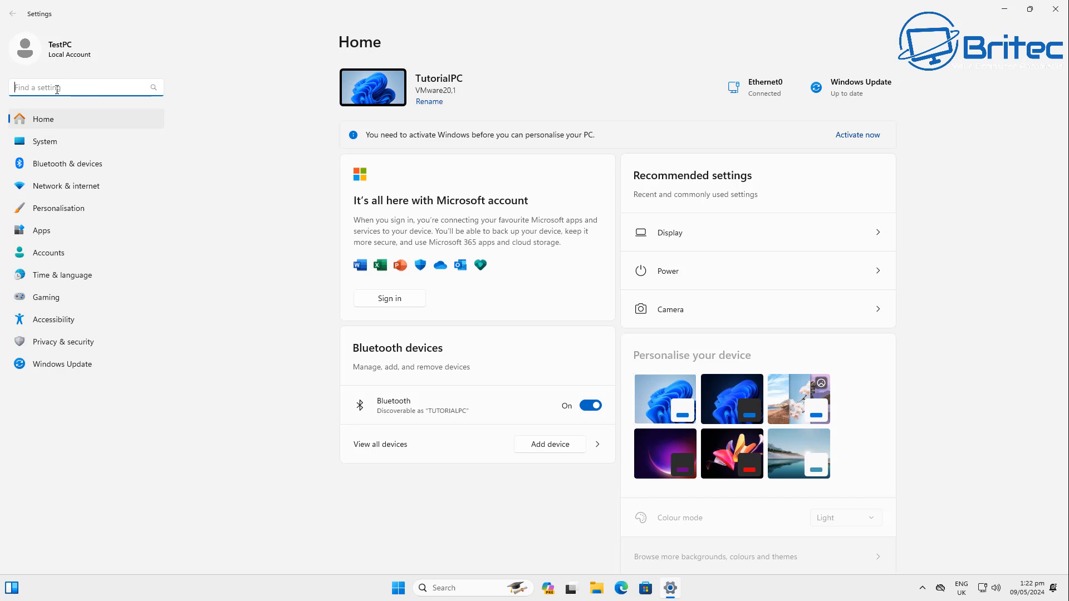
pyautogui.write('re')
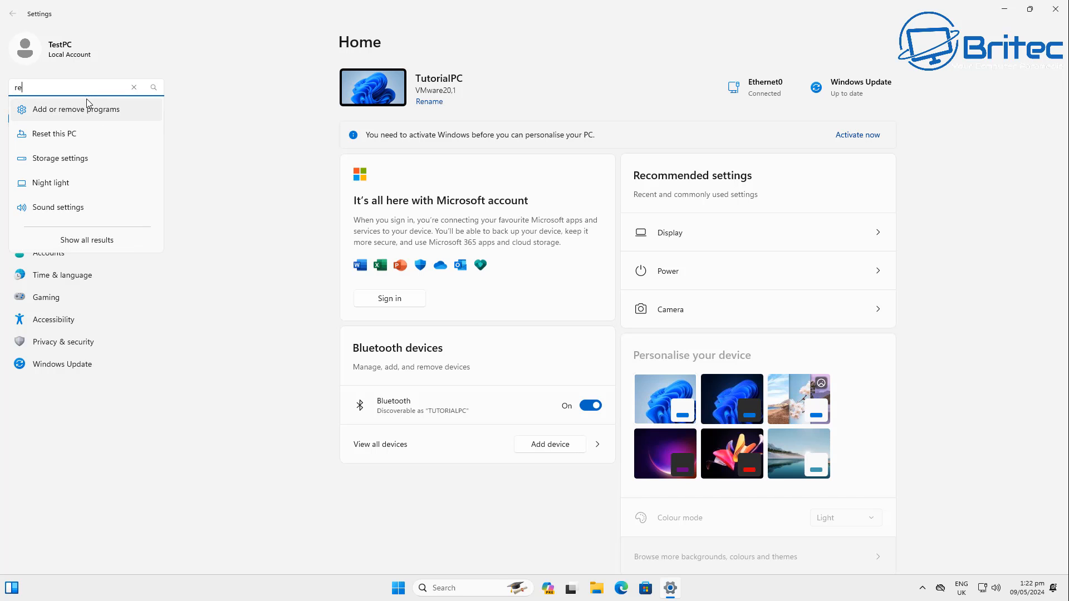
pyautogui.write('g')
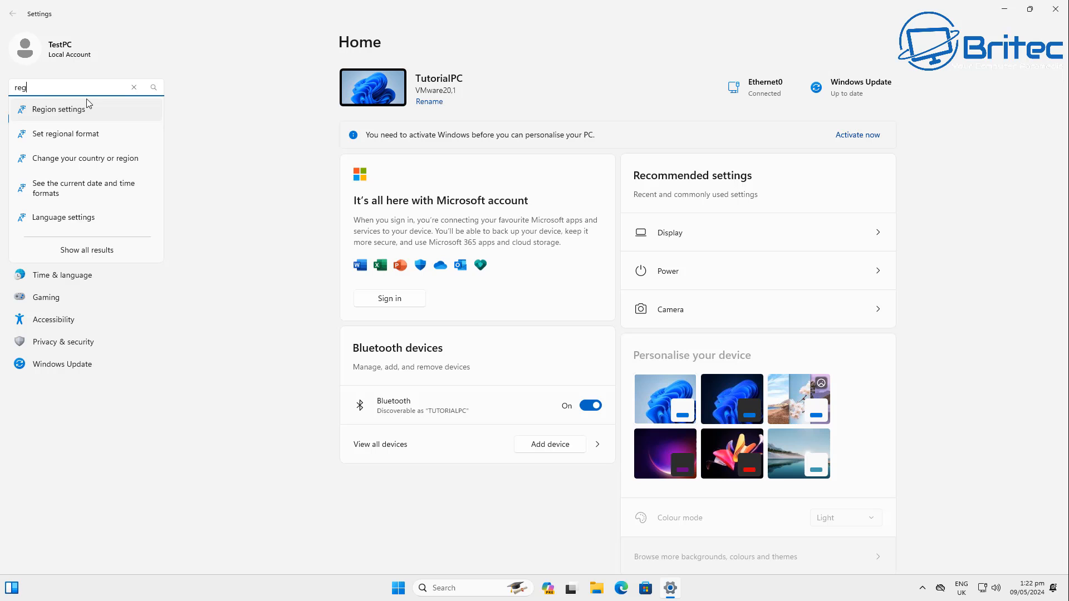
pyautogui.click(83, 119)
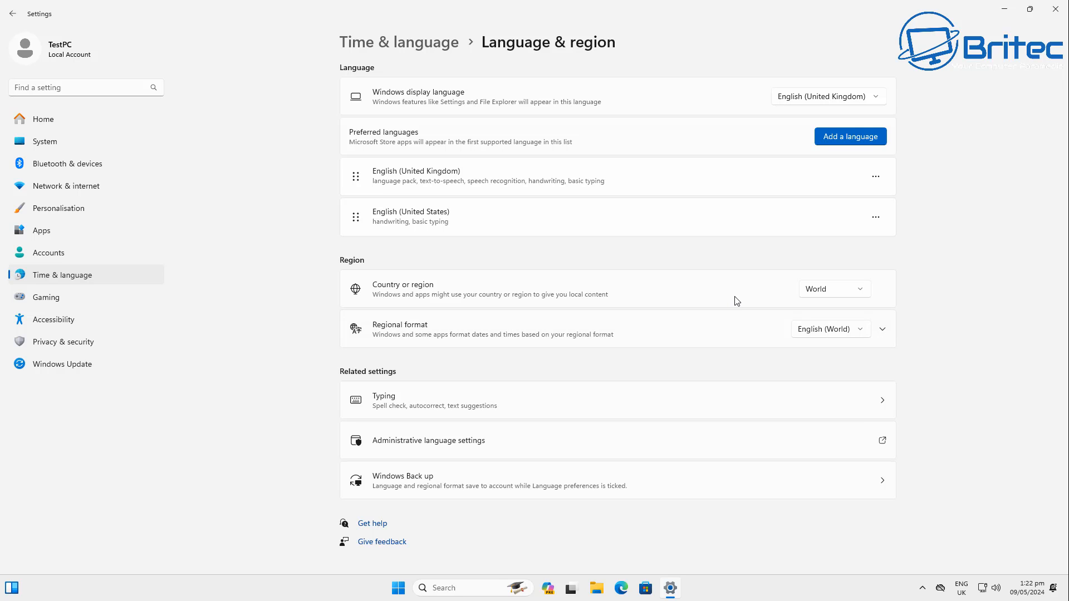
# - Set the country or region to United Kingdom and close Settings
pyautogui.click(851, 293)
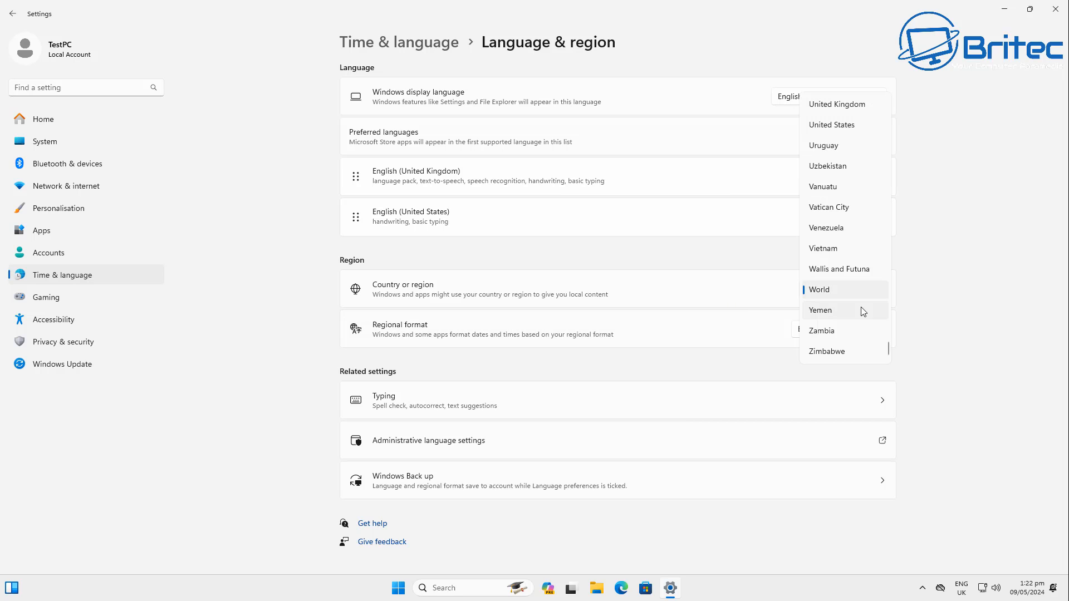
pyautogui.click(837, 106)
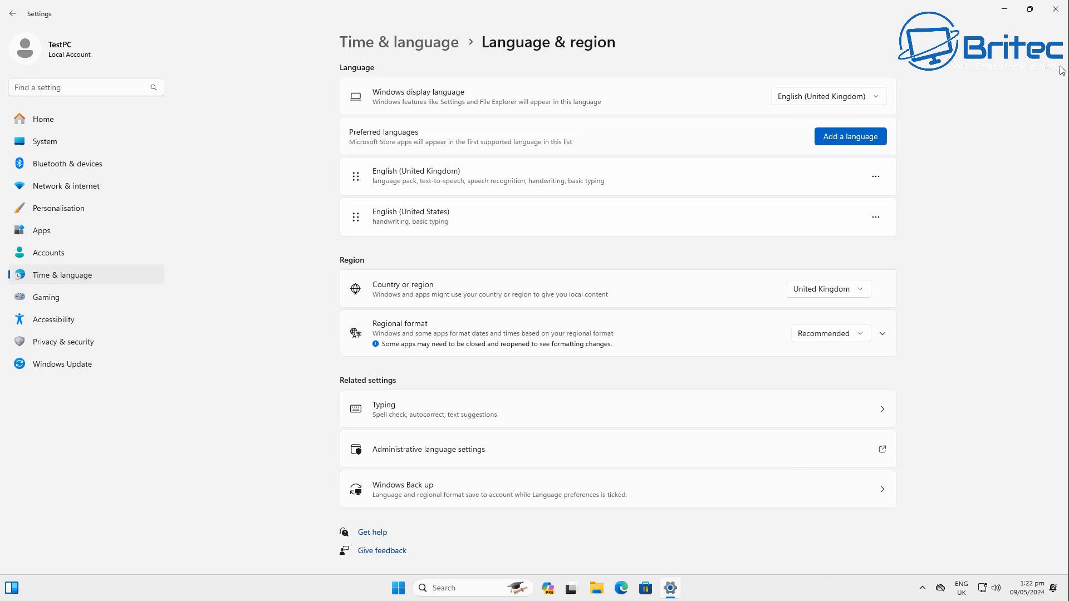
pyautogui.click(1062, 7)
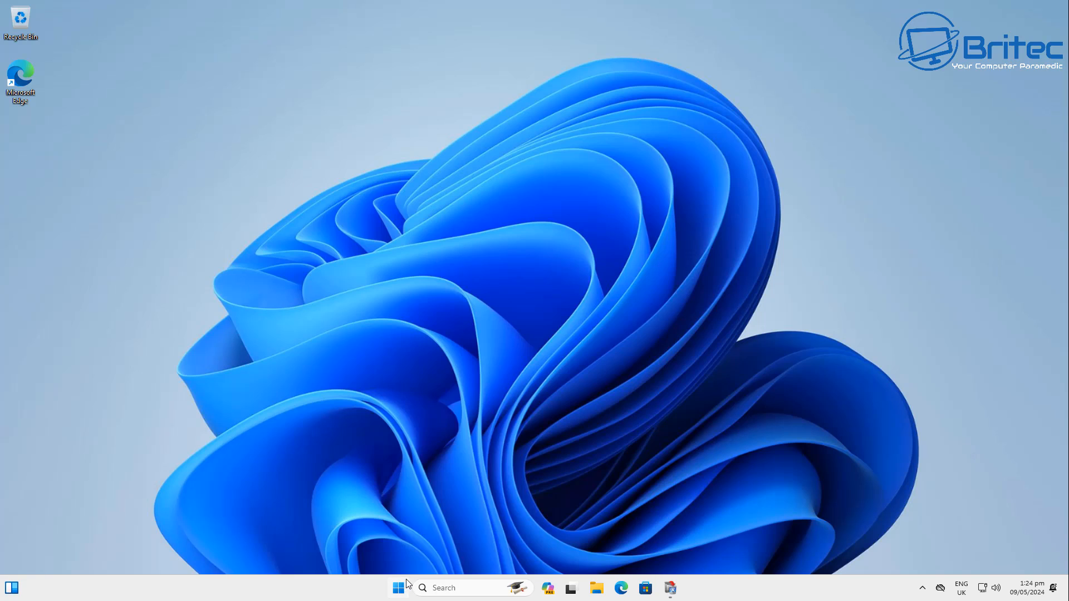
# - Uninstall the Calendar app from the Start menu's all apps list
pyautogui.click(407, 585)
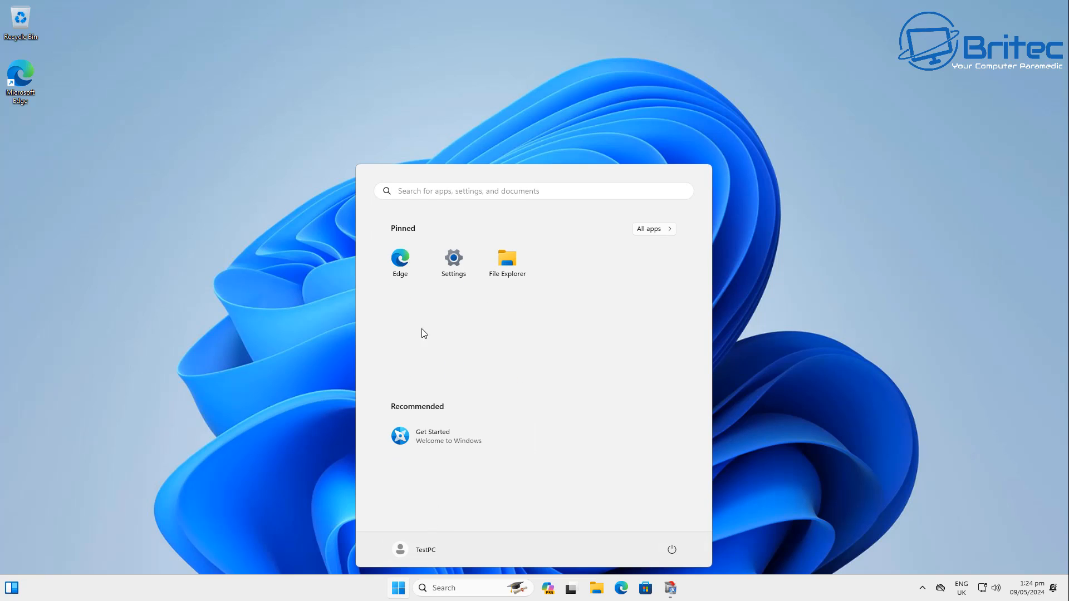
pyautogui.click(651, 230)
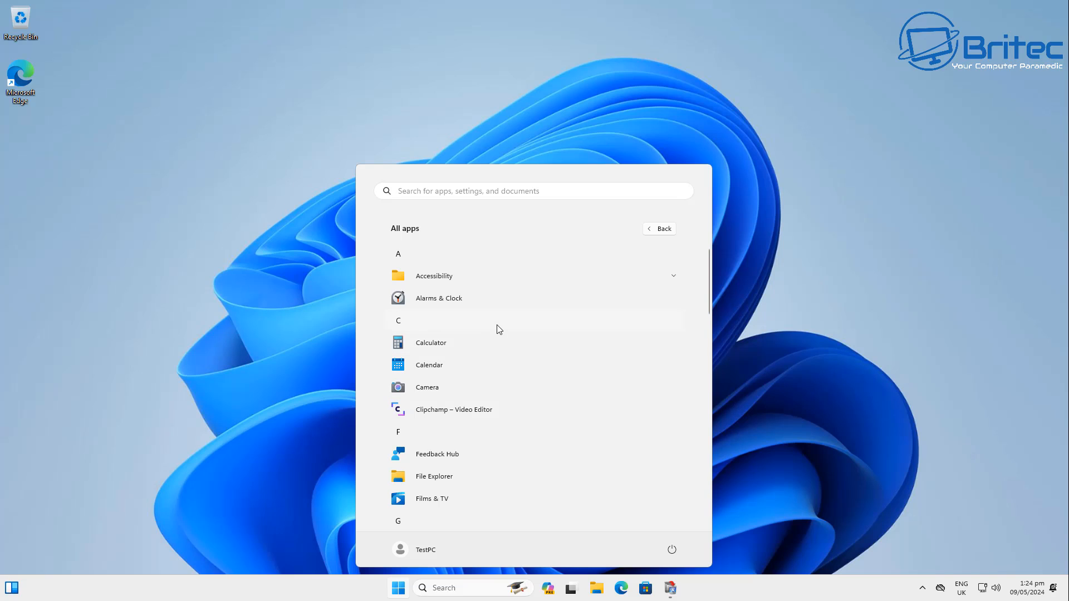
pyautogui.rightClick(493, 367)
pyautogui.click(518, 411)
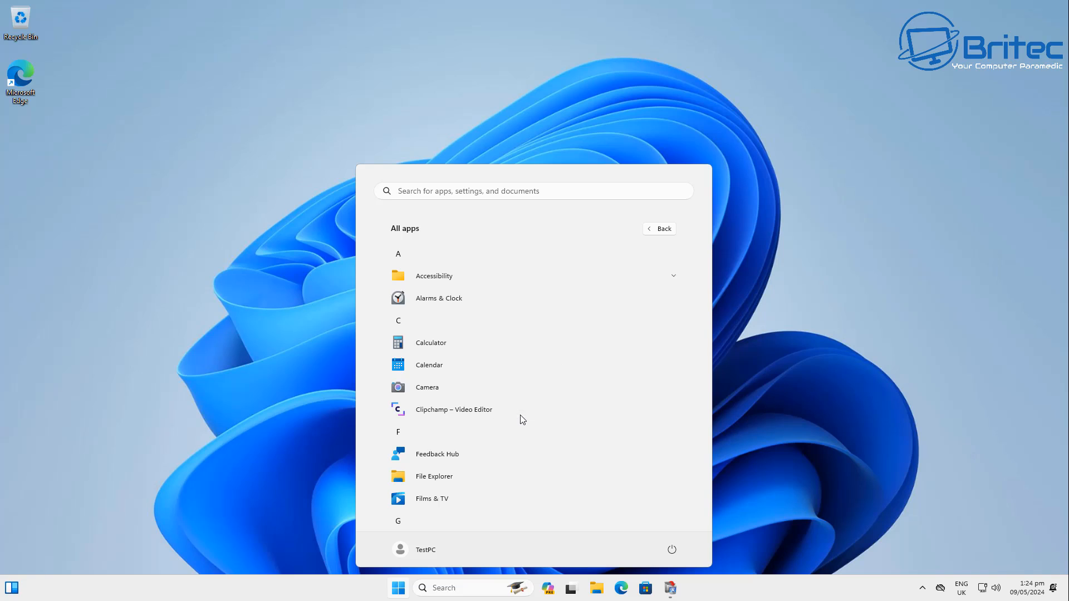
pyautogui.click(574, 331)
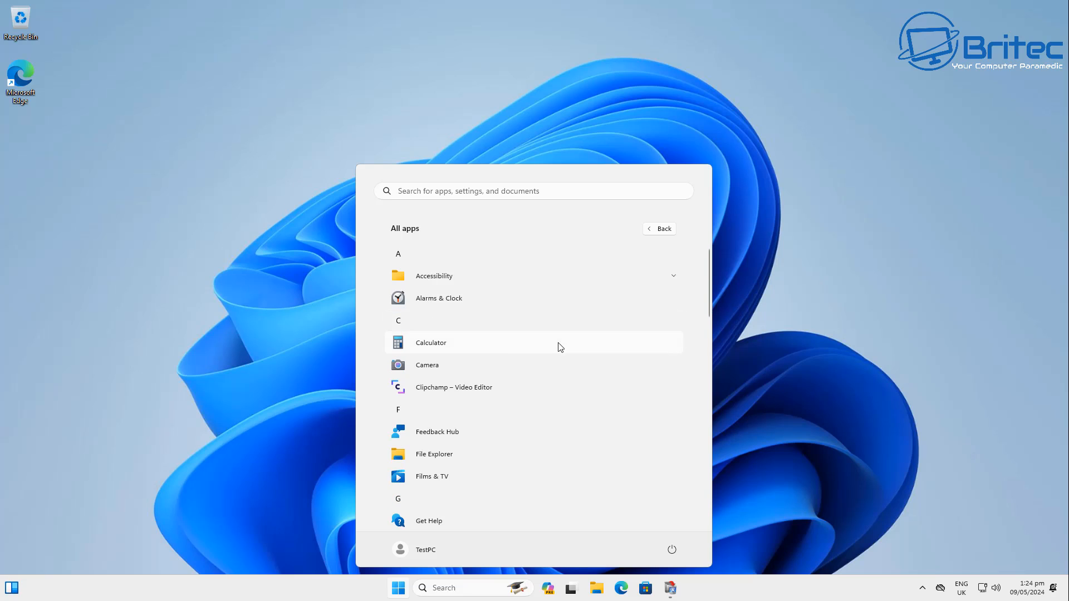
# - Uninstall the Calculator app from the Start menu's all apps list
pyautogui.rightClick(518, 349)
pyautogui.click(560, 395)
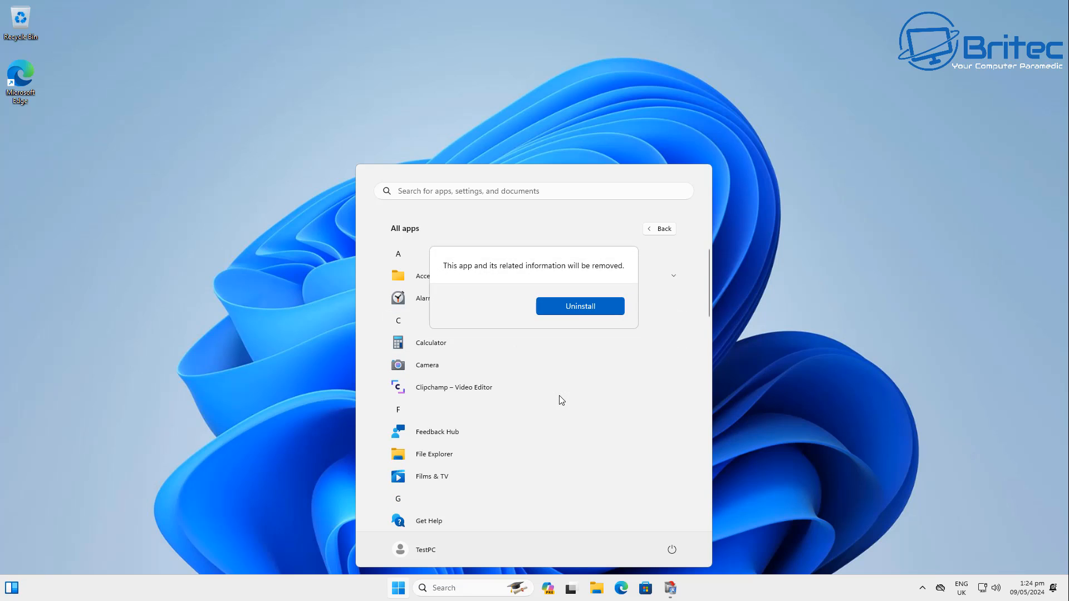
pyautogui.click(577, 307)
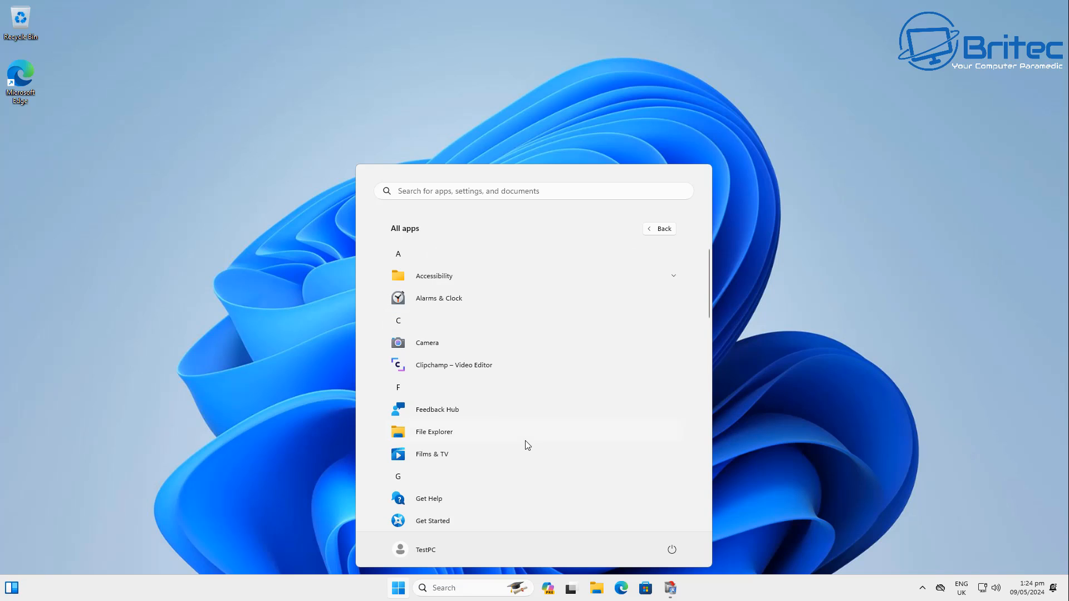
# - Uninstall Feedback Hub from the all apps list and begin removing Get Help
pyautogui.rightClick(508, 410)
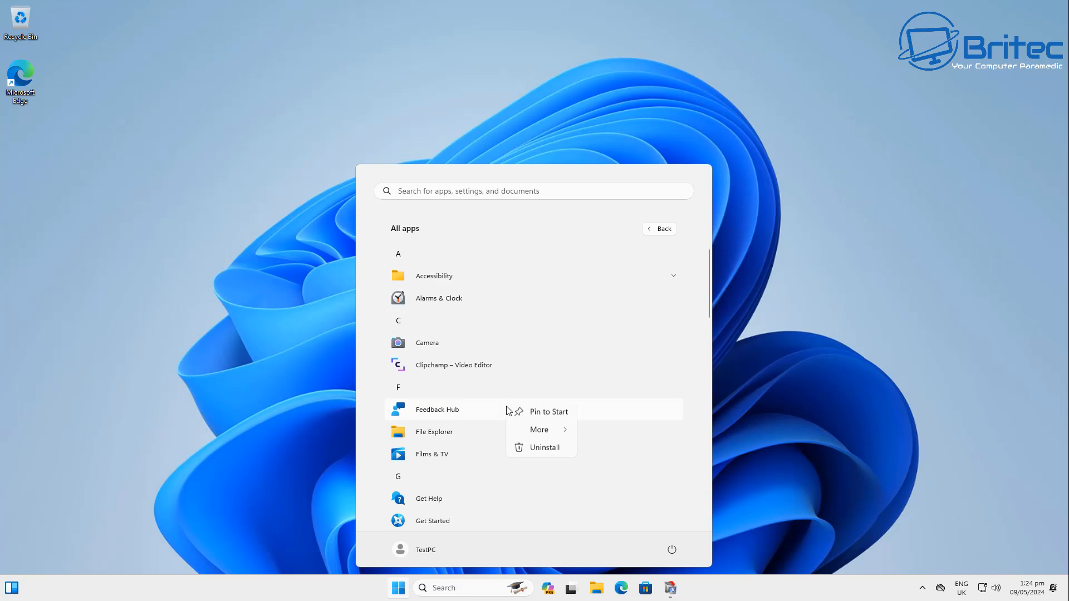
pyautogui.click(546, 449)
pyautogui.click(584, 376)
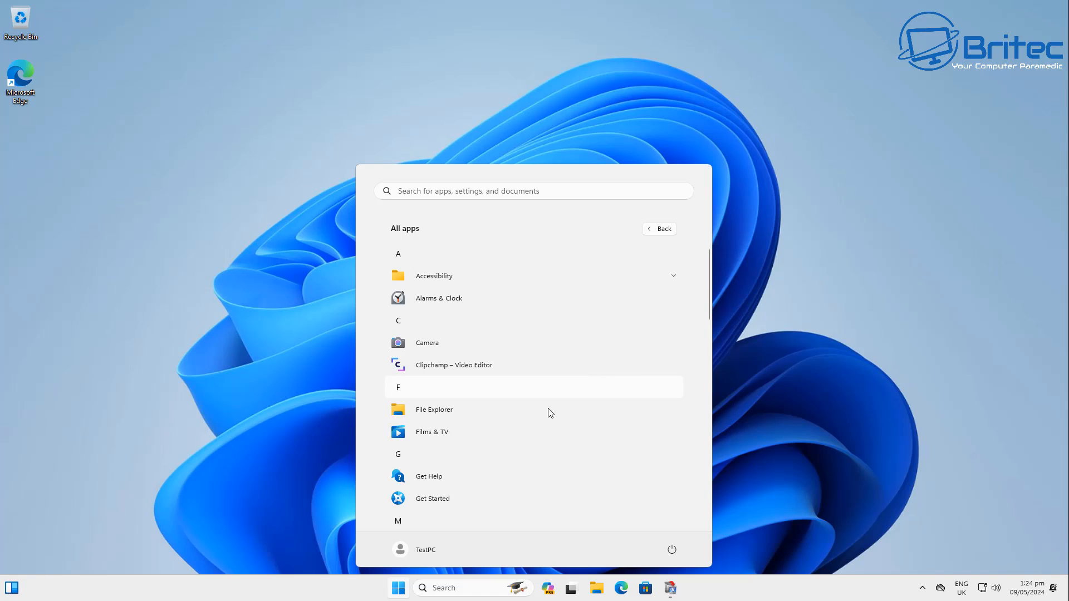
pyautogui.rightClick(506, 481)
pyautogui.moveTo(553, 517)
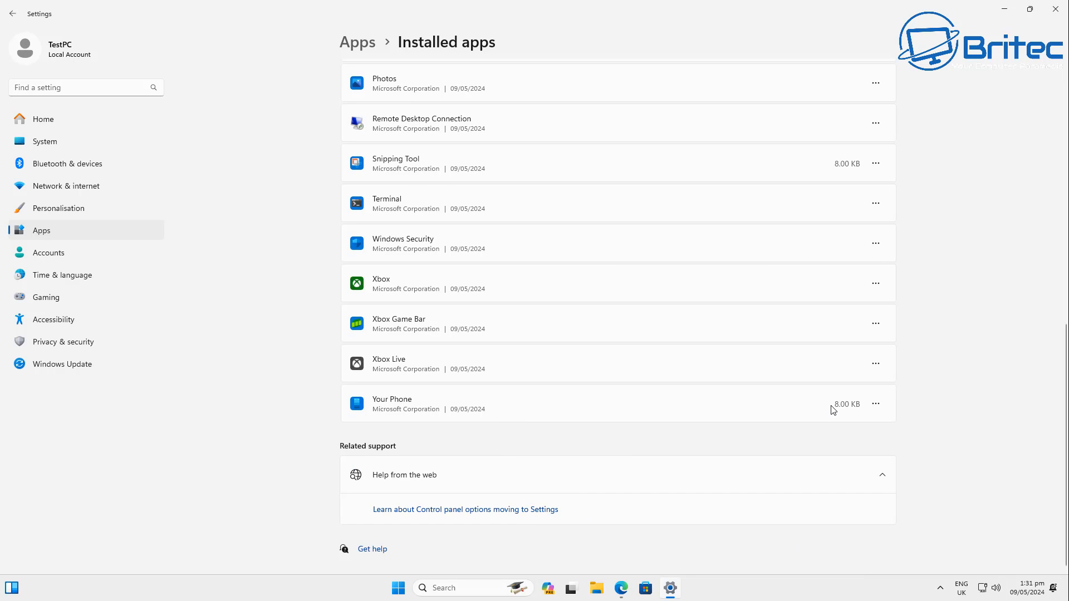
# - Open the Your Phone app's advanced options and set its background permission to Never
pyautogui.click(876, 404)
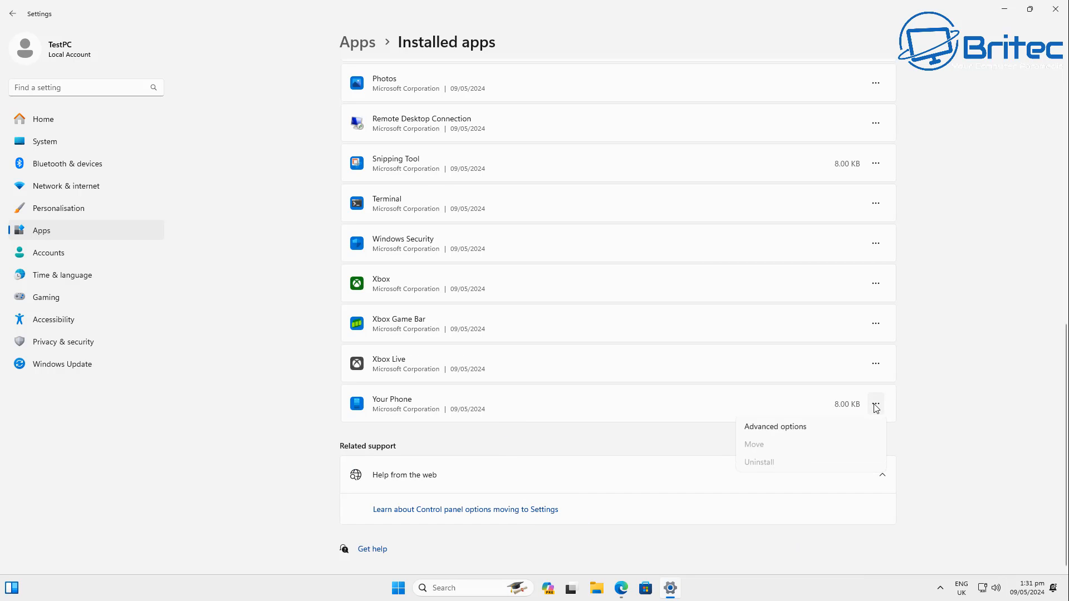
pyautogui.click(773, 429)
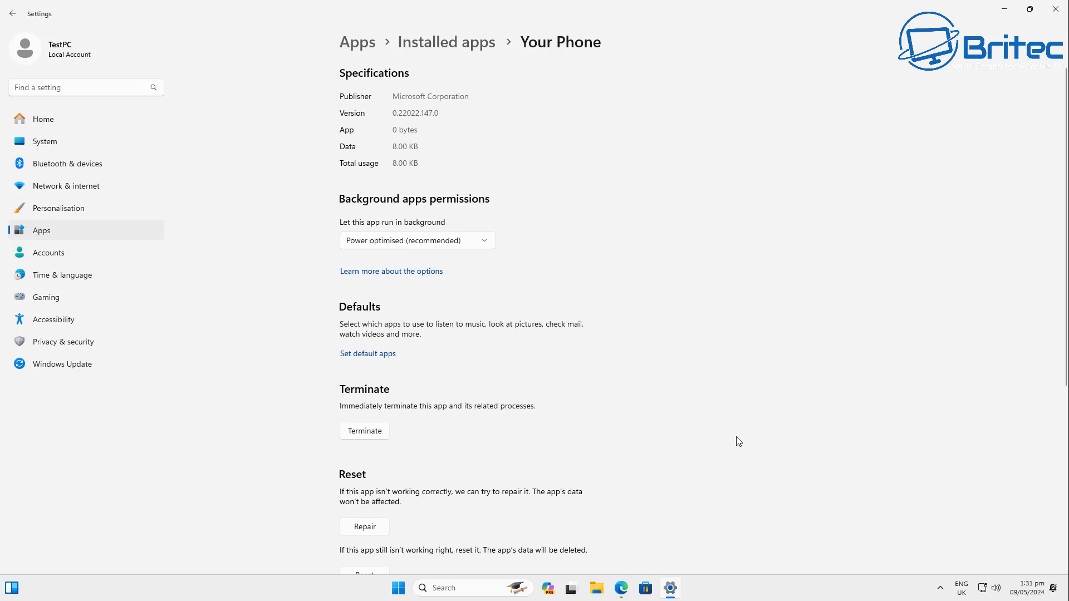
pyautogui.click(479, 244)
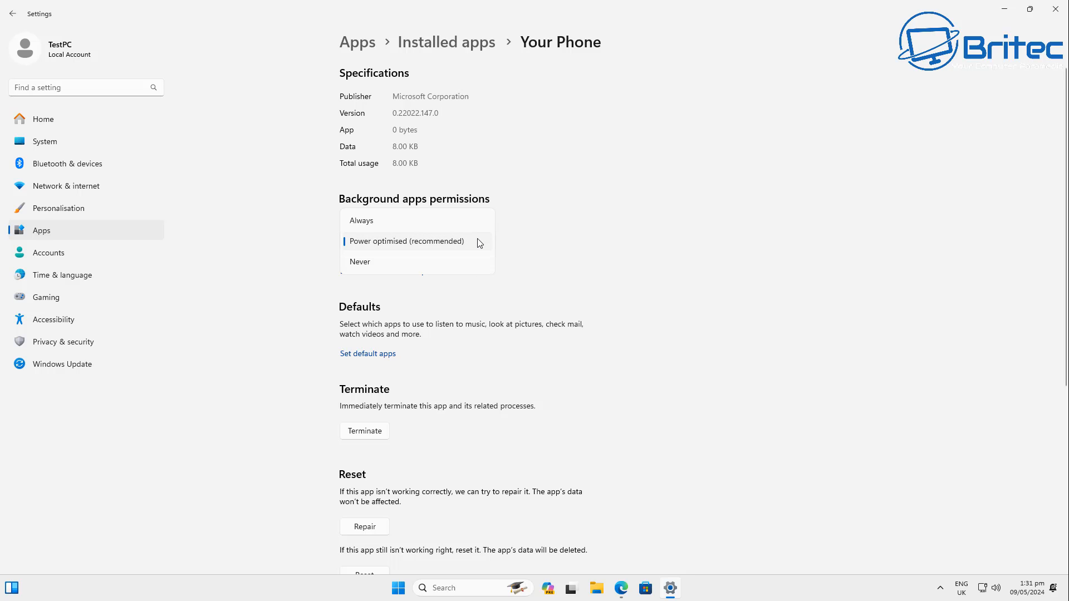
pyautogui.click(437, 262)
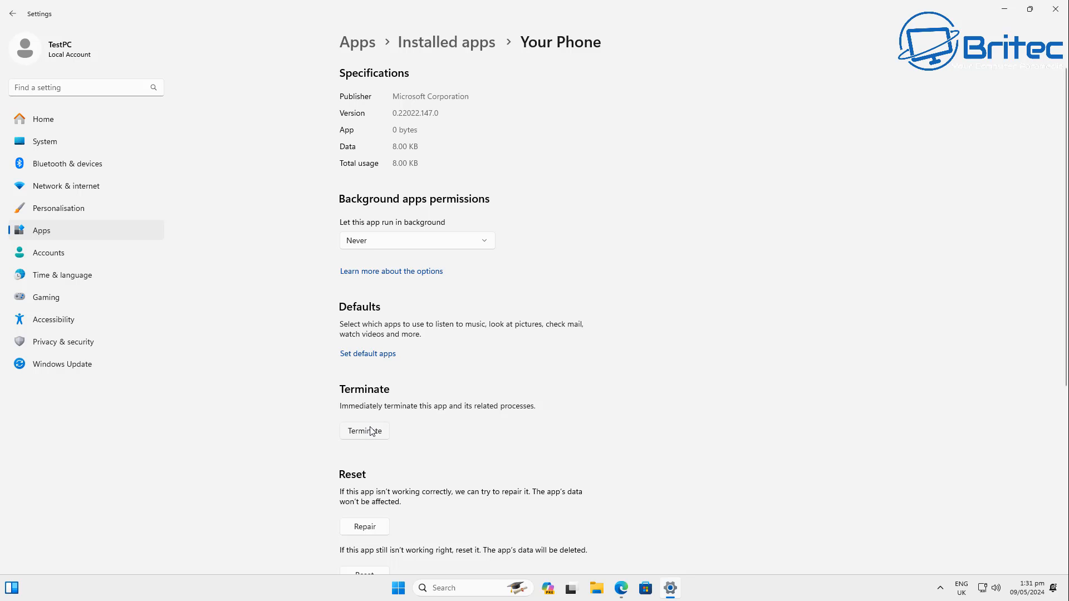
# - Terminate the Your Phone app and minimise Settings
pyautogui.scroll(-3, 403, 426)
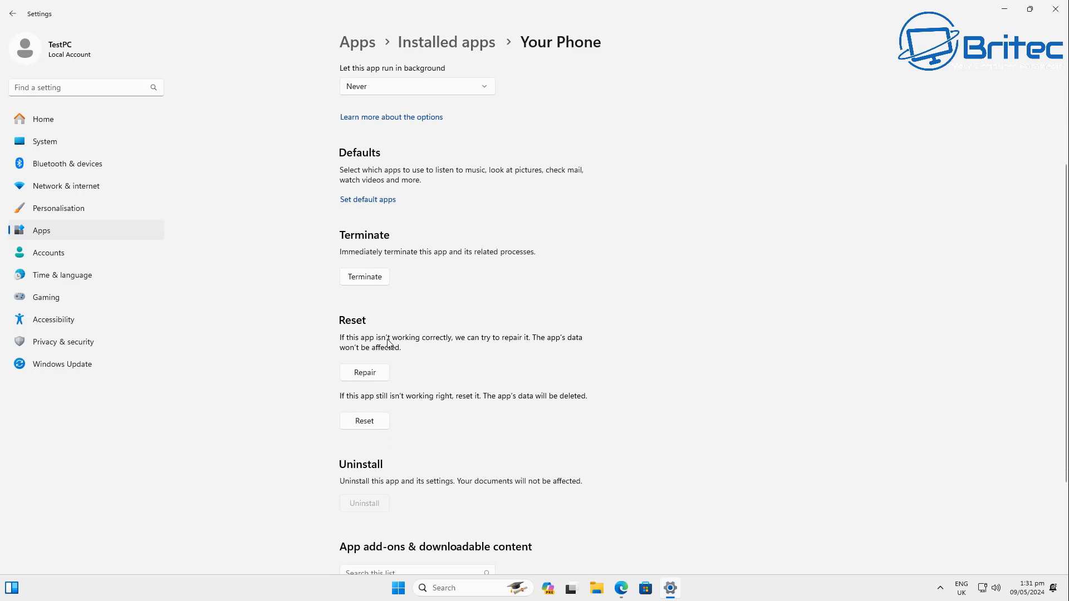
pyautogui.click(360, 279)
pyautogui.click(1006, 11)
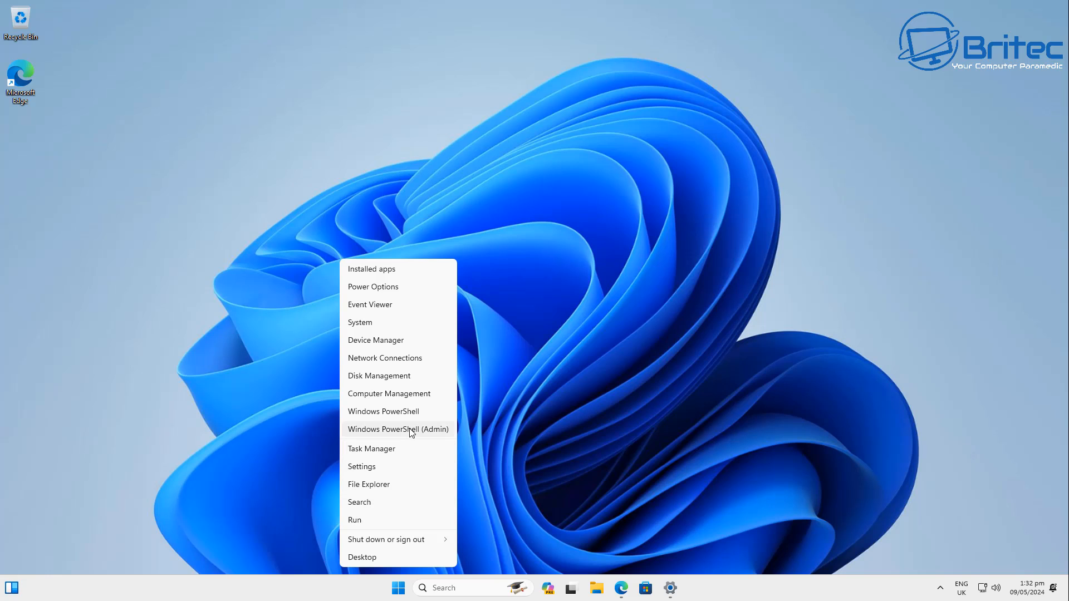
# - Remove the Your Phone package by pasting a removal command into an admin PowerShell window, then close it
pyautogui.click(410, 429)
pyautogui.click(458, 388)
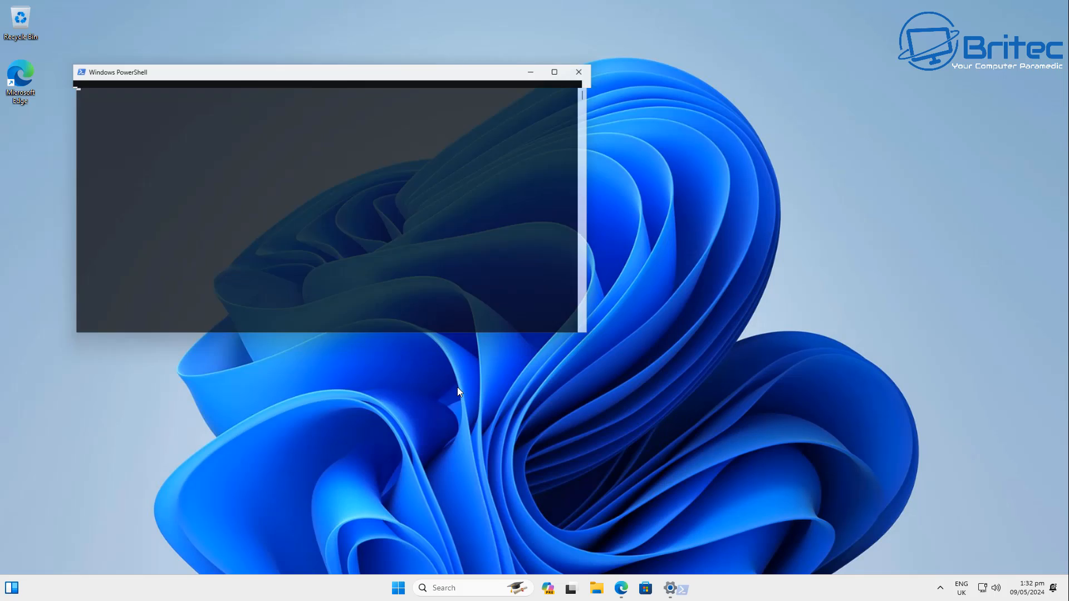
pyautogui.moveTo(383, 69); pyautogui.dragTo(544, 122)
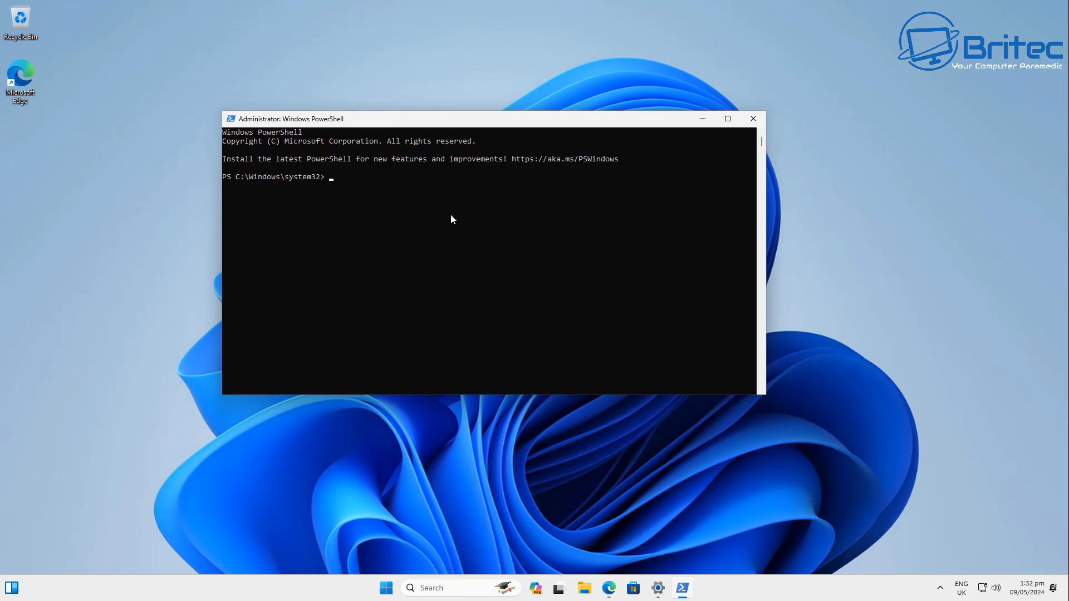
pyautogui.write('Get-AppxPackage Microsoft.YourPhone -AllUsers | Remove-AppxPackage')
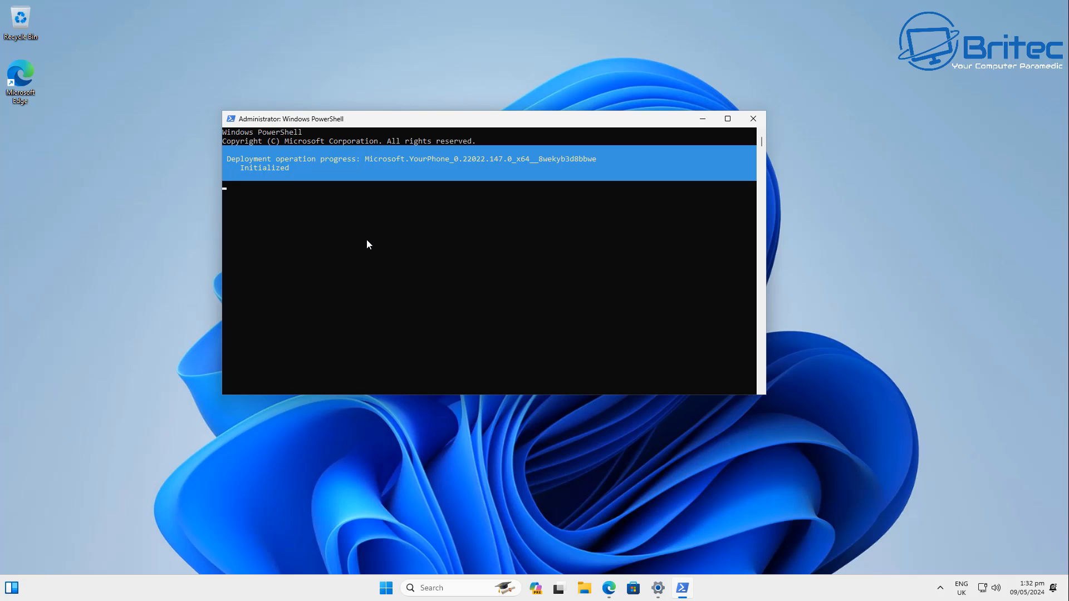
pyautogui.click(753, 119)
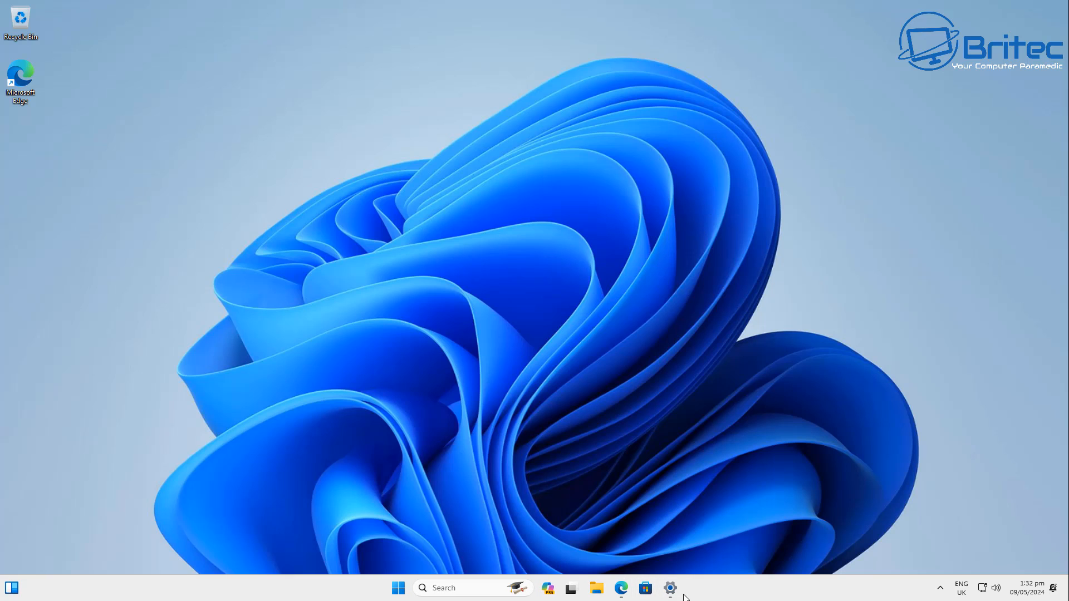
# - Review the Installed apps list in Settings, then close Settings
pyautogui.click(674, 594)
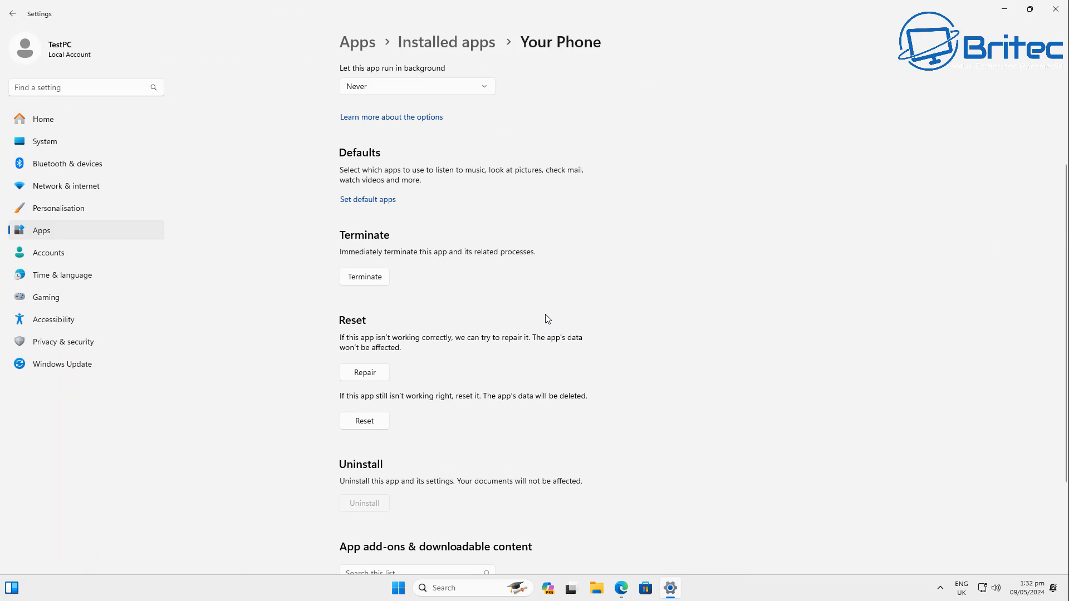
pyautogui.click(12, 13)
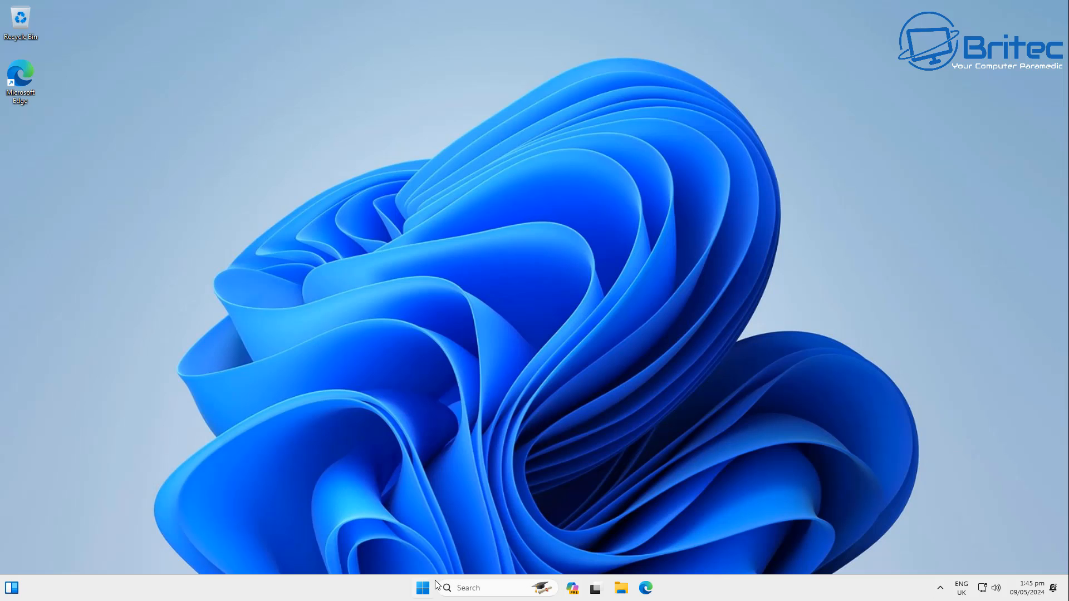
pyautogui.click(423, 588)
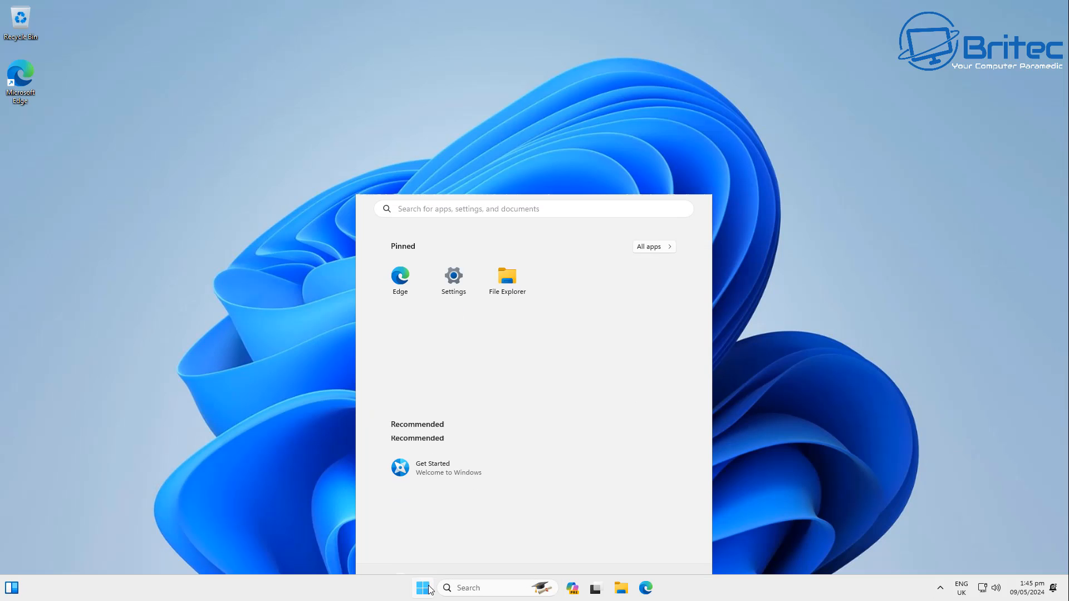
pyautogui.click(464, 263)
pyautogui.click(55, 235)
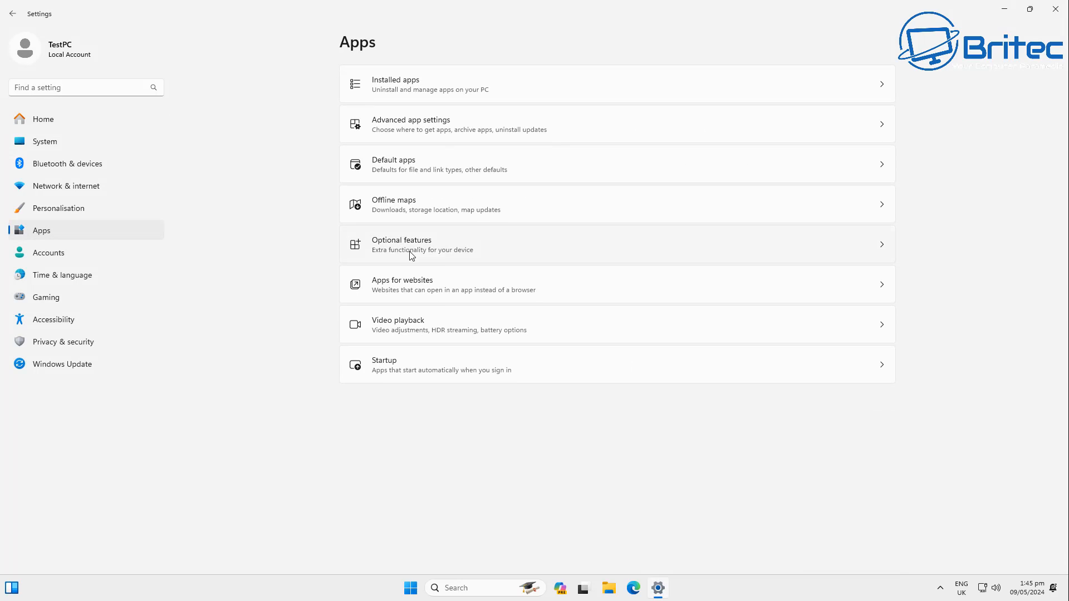
pyautogui.click(470, 90)
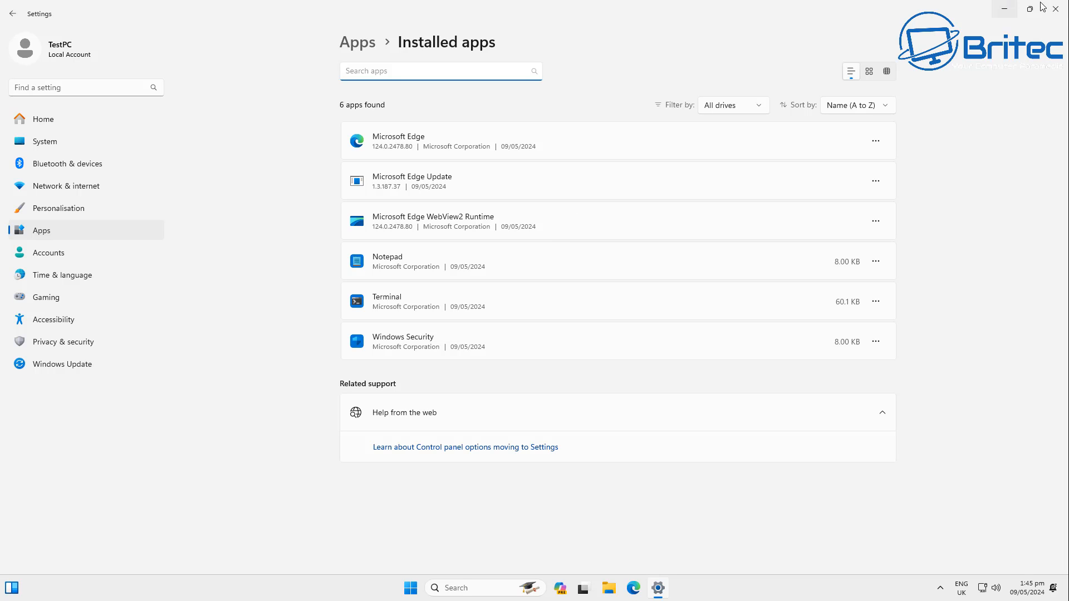
pyautogui.click(17, 18)
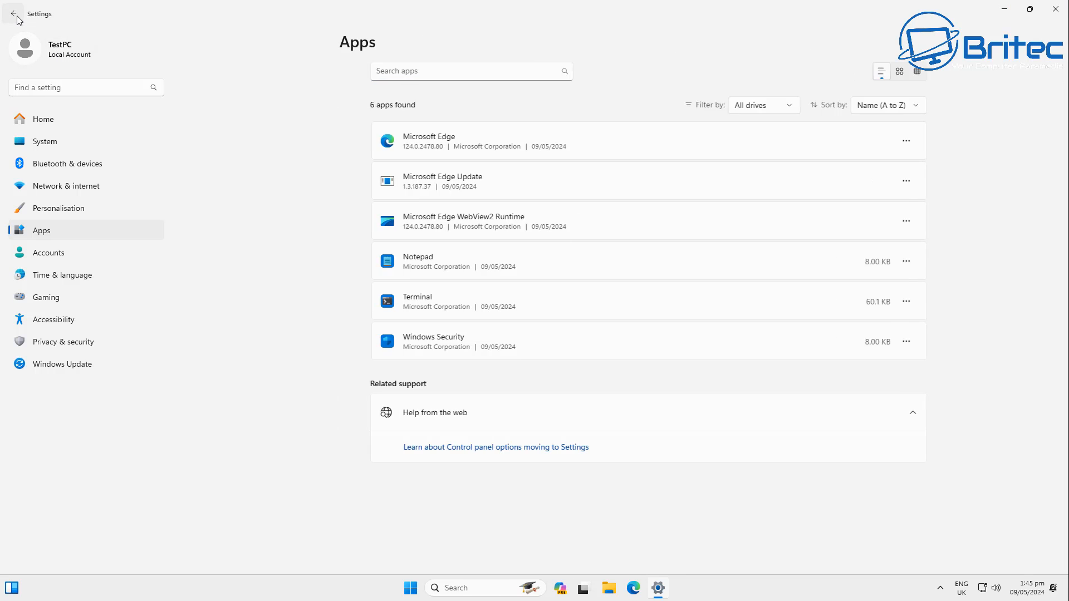
pyautogui.click(1056, 9)
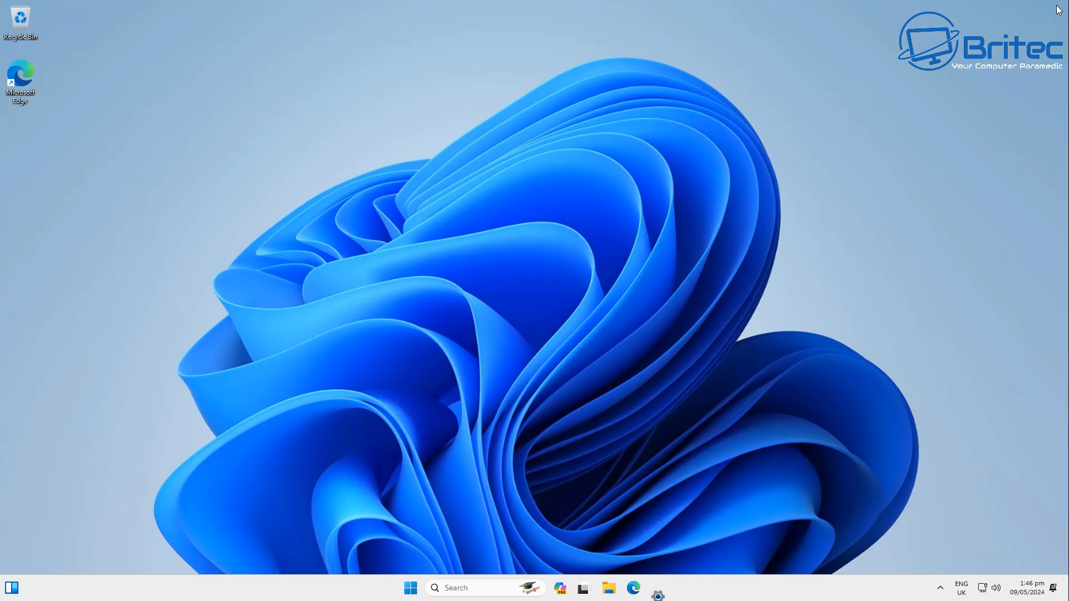
# - Browse the remaining apps in the Start menu's all apps list, then close the menu
pyautogui.click(418, 584)
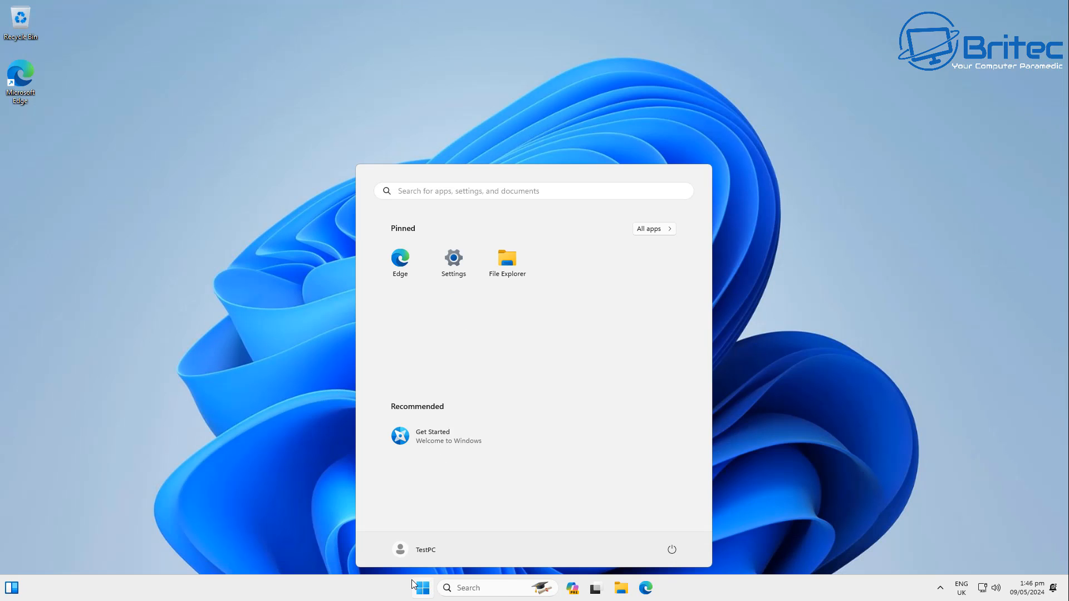
pyautogui.click(657, 229)
pyautogui.scroll(-3, 614, 285)
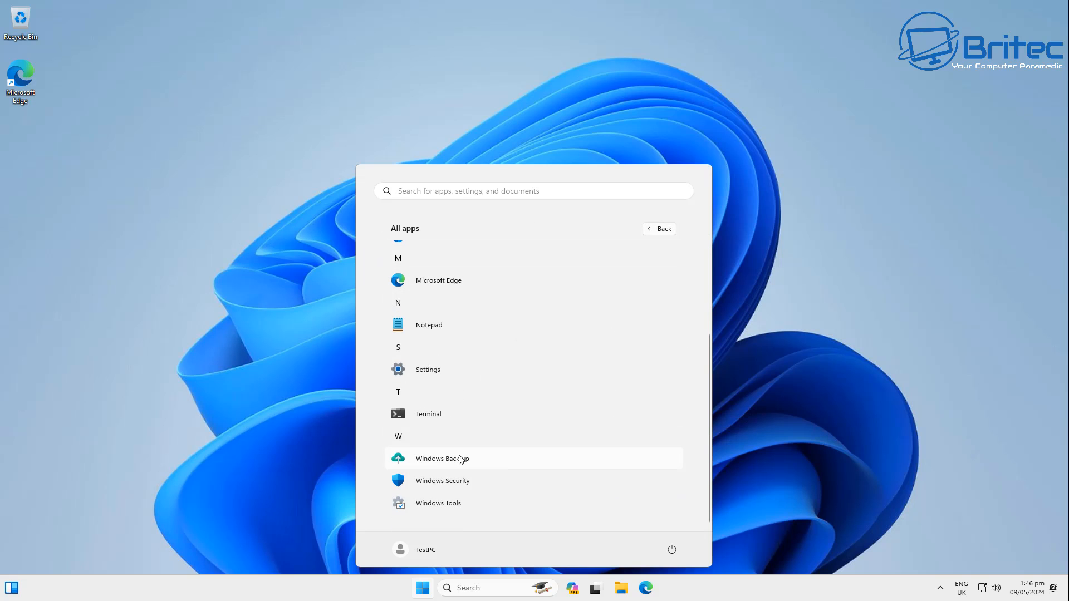
pyautogui.scroll(3, 487, 463)
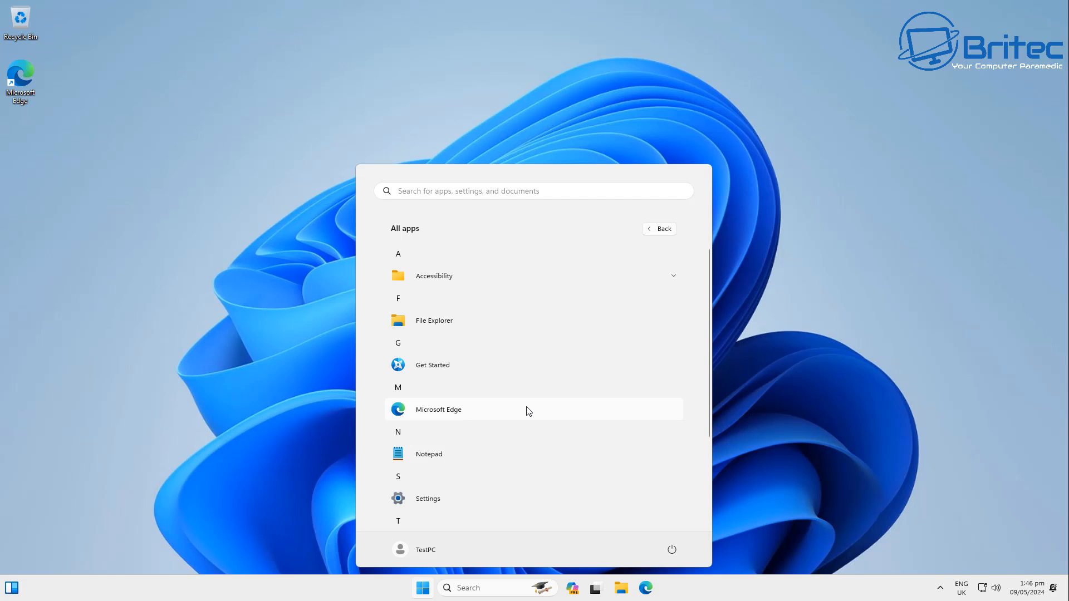
pyautogui.scroll(-3, 527, 410)
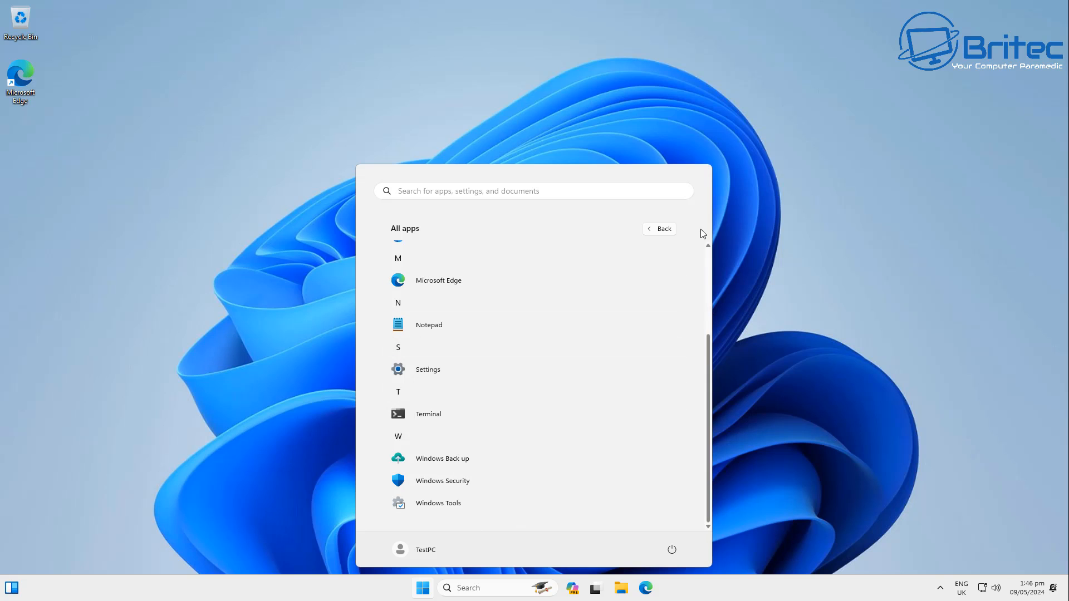
pyautogui.click(755, 231)
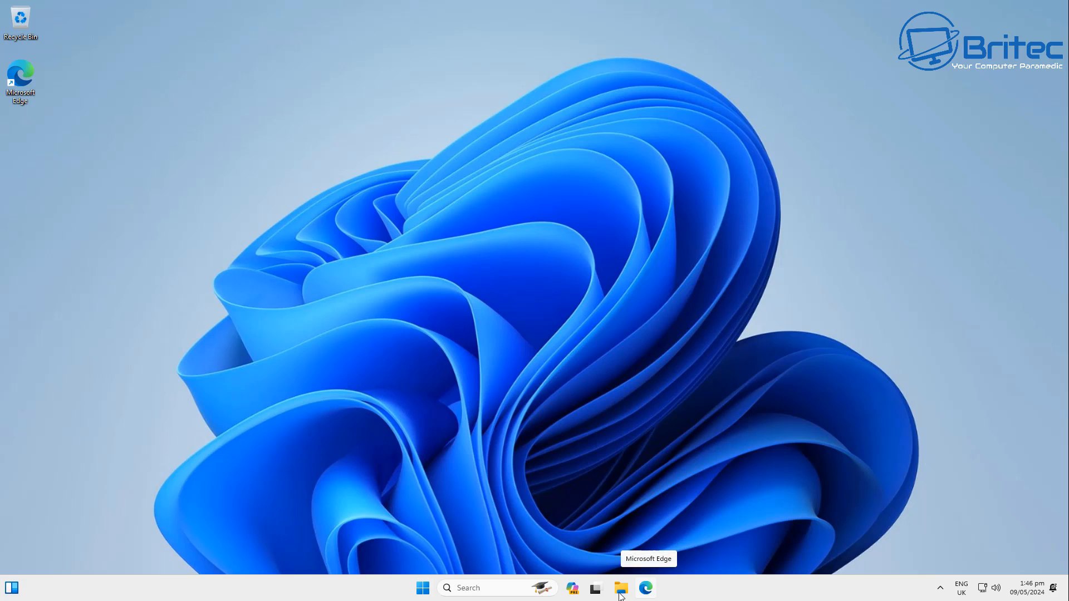
# - Open taskbar settings, turn off Copilot and set Search to Search icon only
pyautogui.rightClick(386, 587)
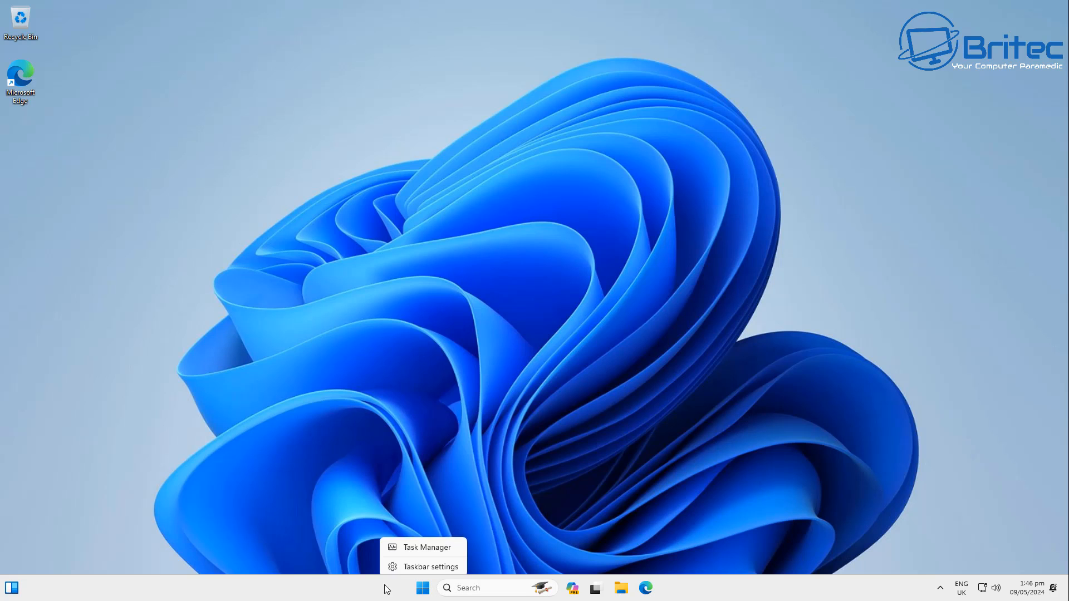
pyautogui.click(413, 563)
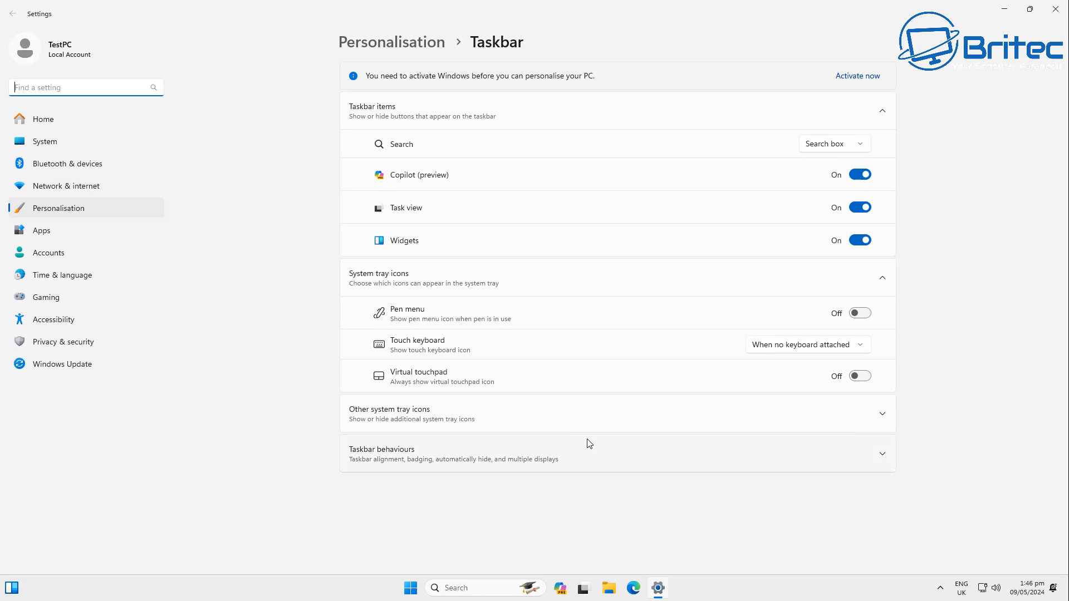
pyautogui.click(861, 174)
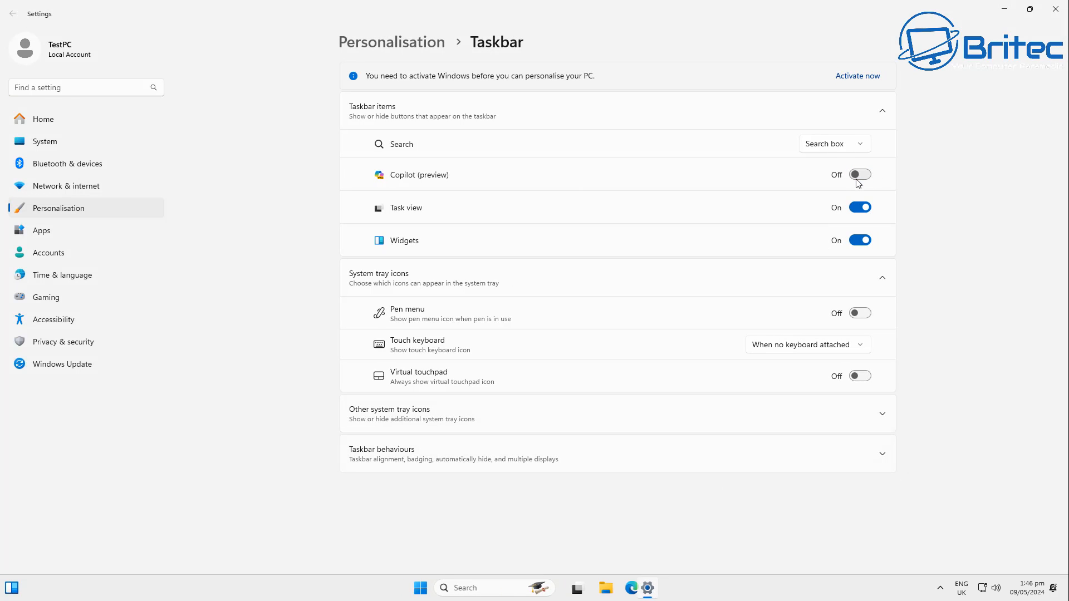
pyautogui.click(858, 146)
pyautogui.click(828, 104)
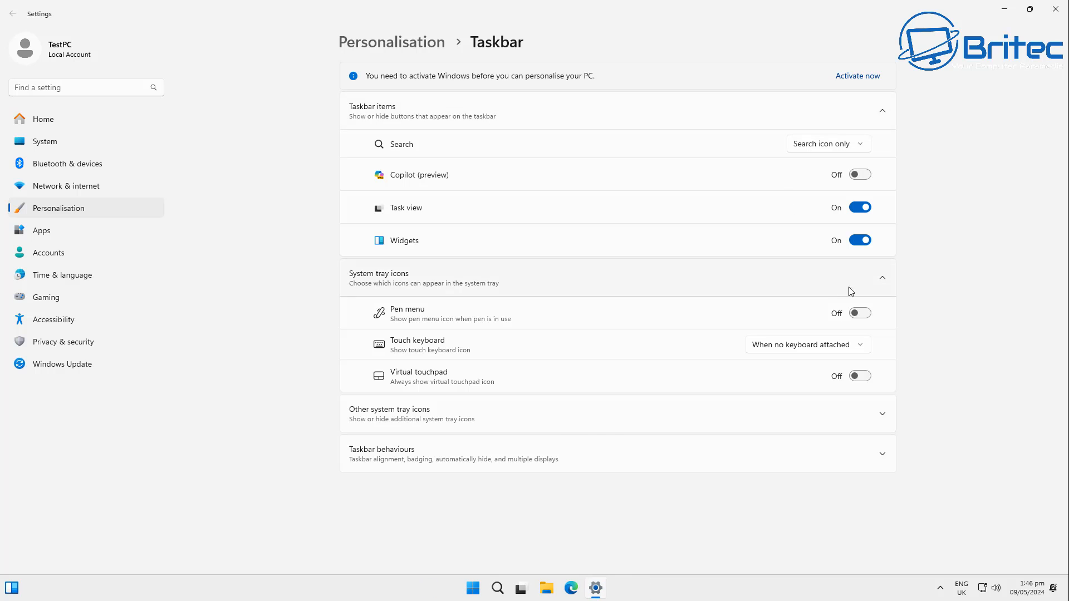
# - Turn off Task view and Widgets on the taskbar and close Settings
pyautogui.click(864, 211)
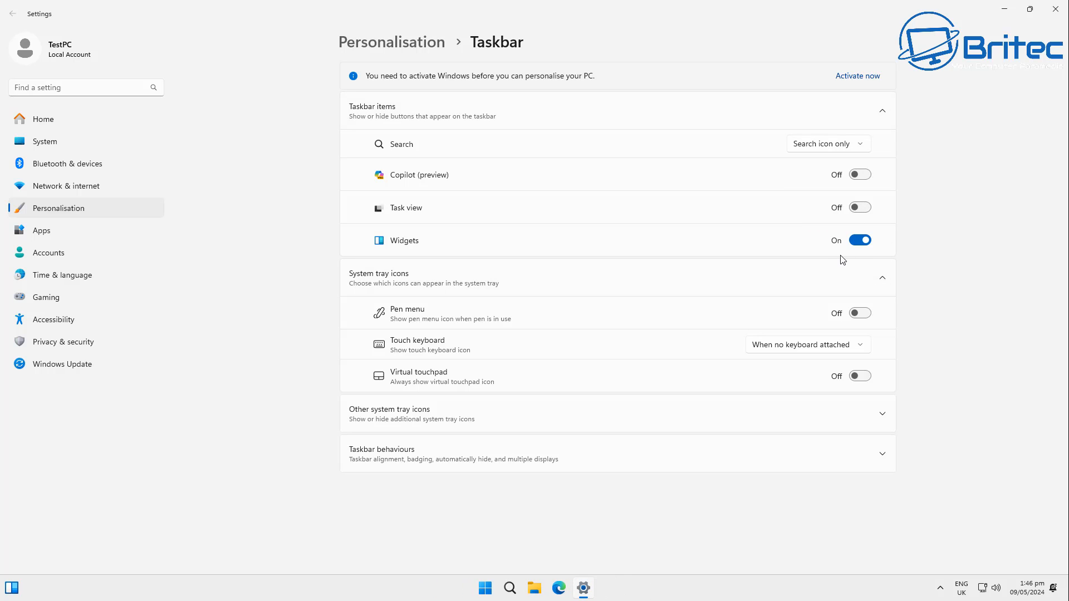
pyautogui.click(861, 243)
pyautogui.click(1056, 9)
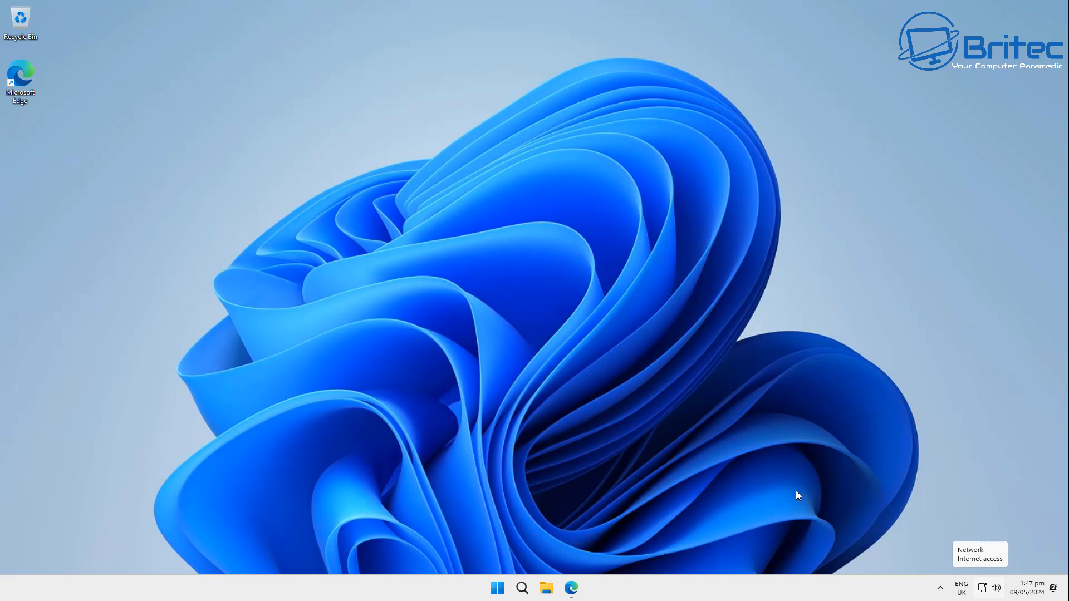
# - Open Settings from the Start menu
pyautogui.click(498, 595)
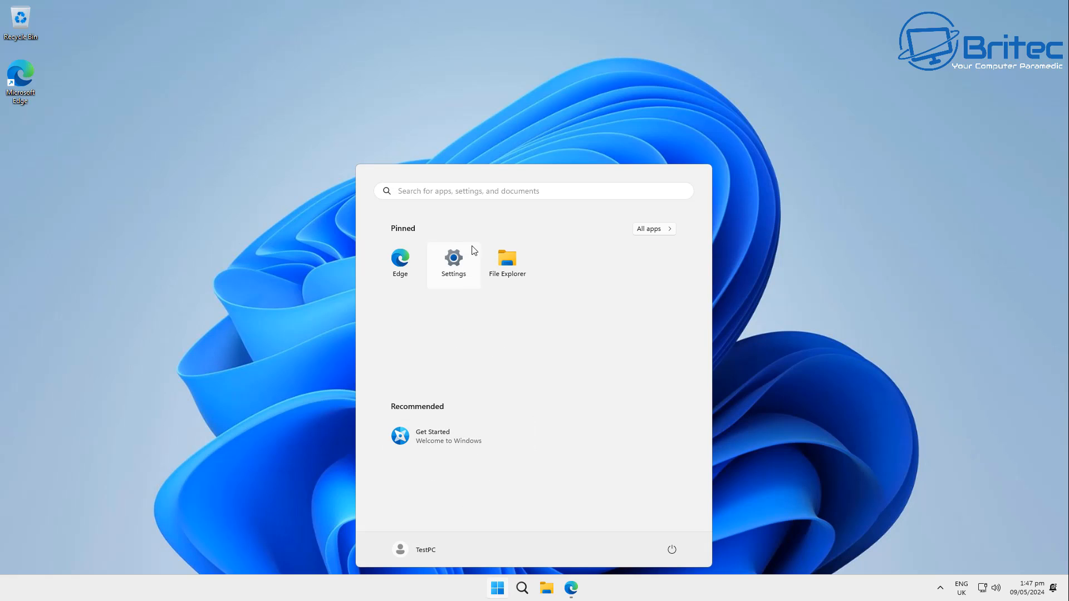
pyautogui.click(452, 268)
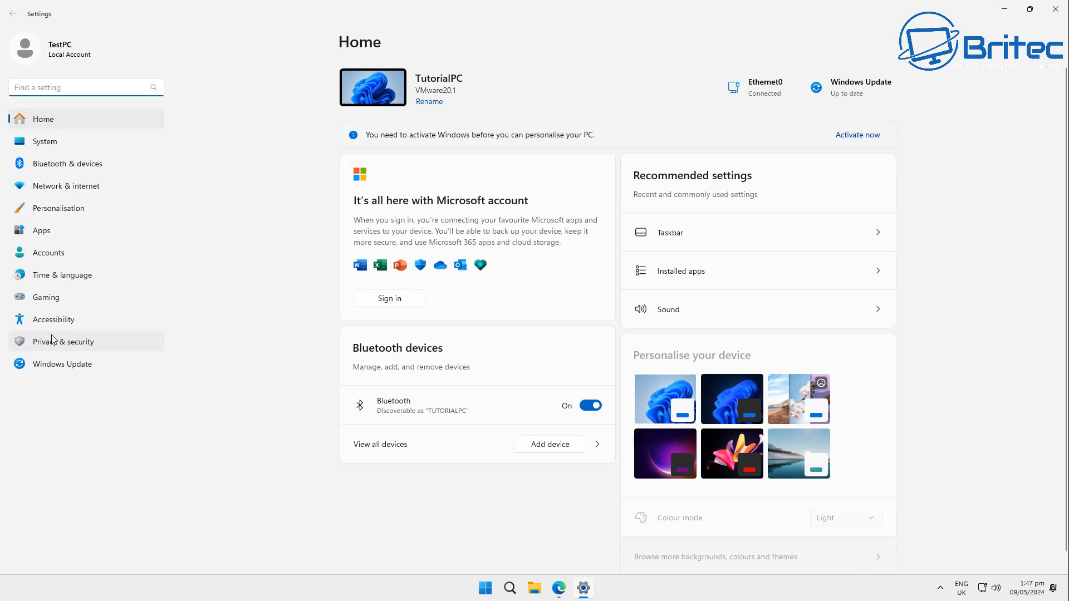
# - Turn off Allow location override in the Location permissions under Privacy & security
pyautogui.click(55, 346)
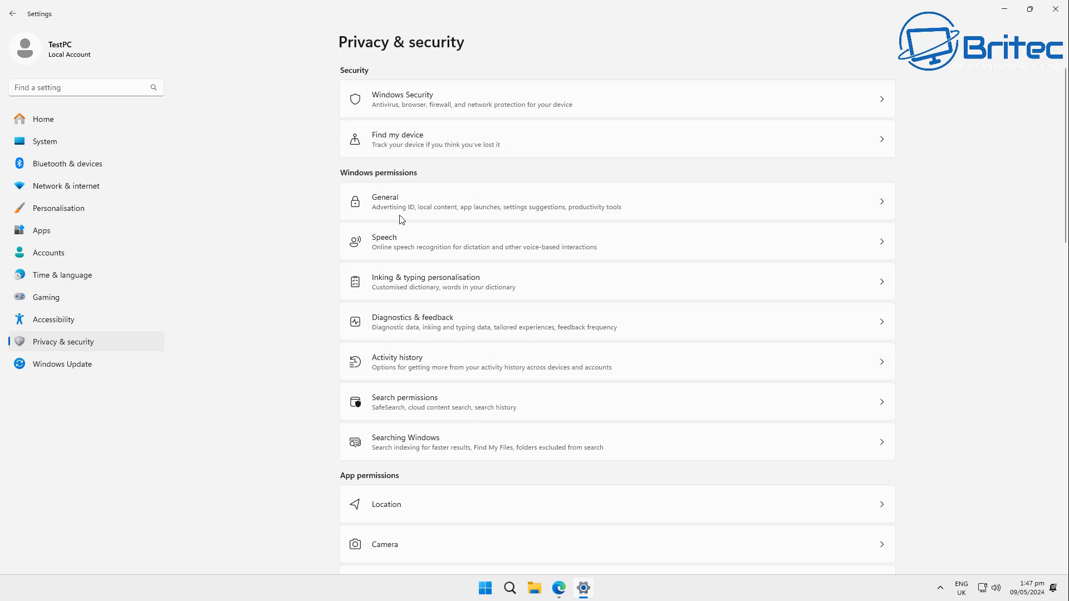
pyautogui.scroll(-3, 381, 397)
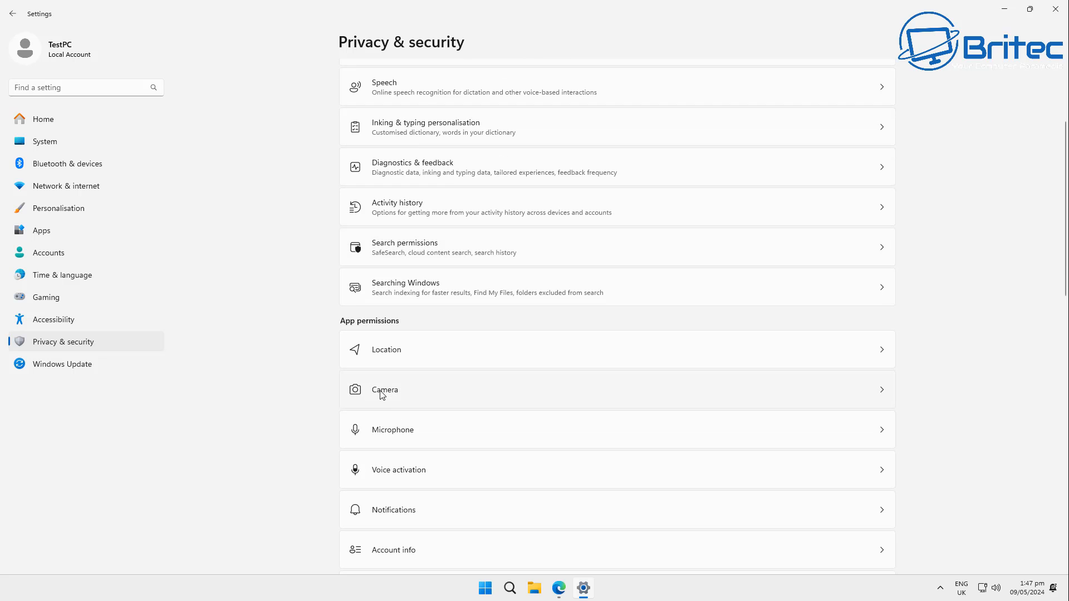
pyautogui.click(409, 361)
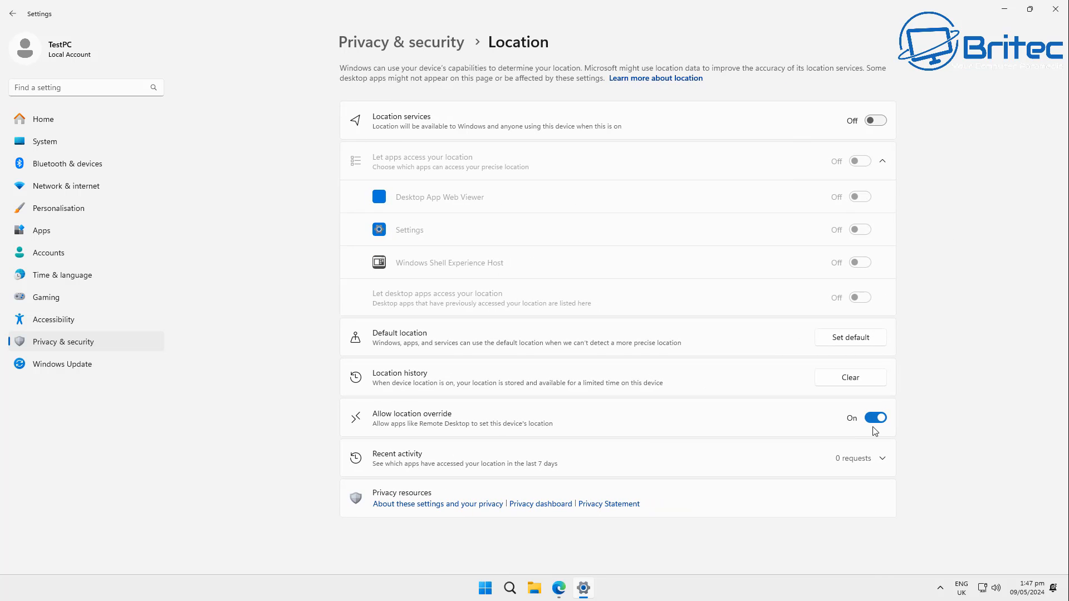
pyautogui.click(876, 419)
pyautogui.click(10, 13)
# - Review the Notifications and Documents app permission pages, then close Settings
pyautogui.scroll(-3, 412, 490)
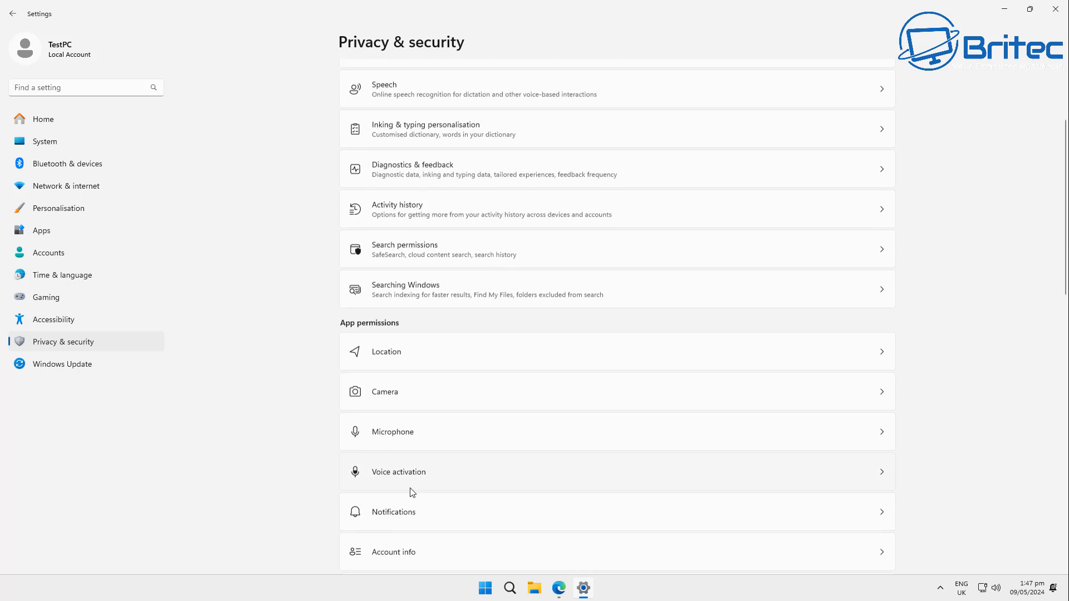
pyautogui.scroll(-2, 420, 518)
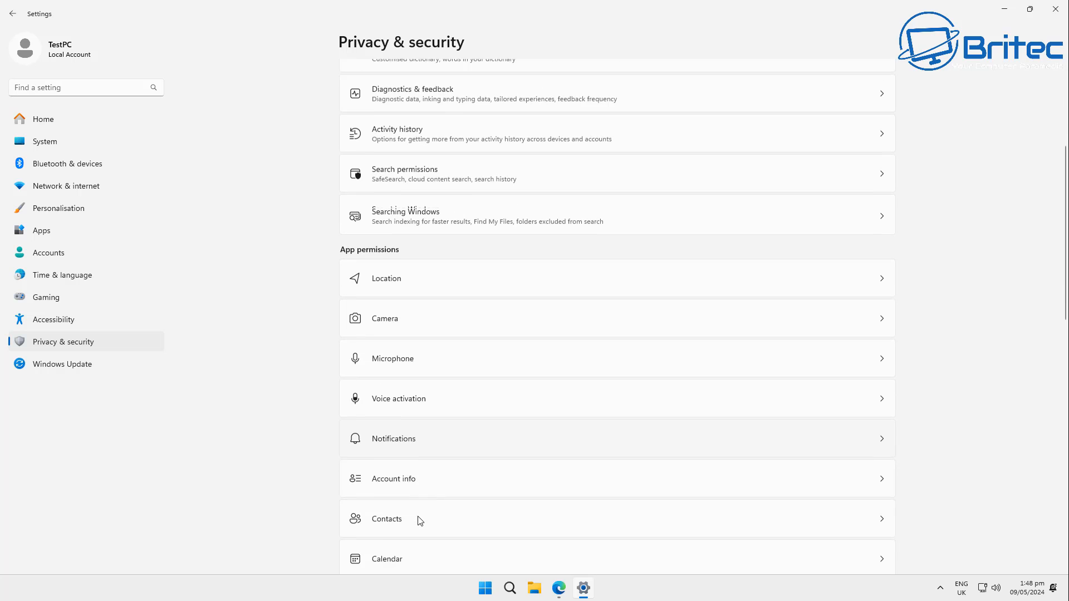
pyautogui.click(428, 432)
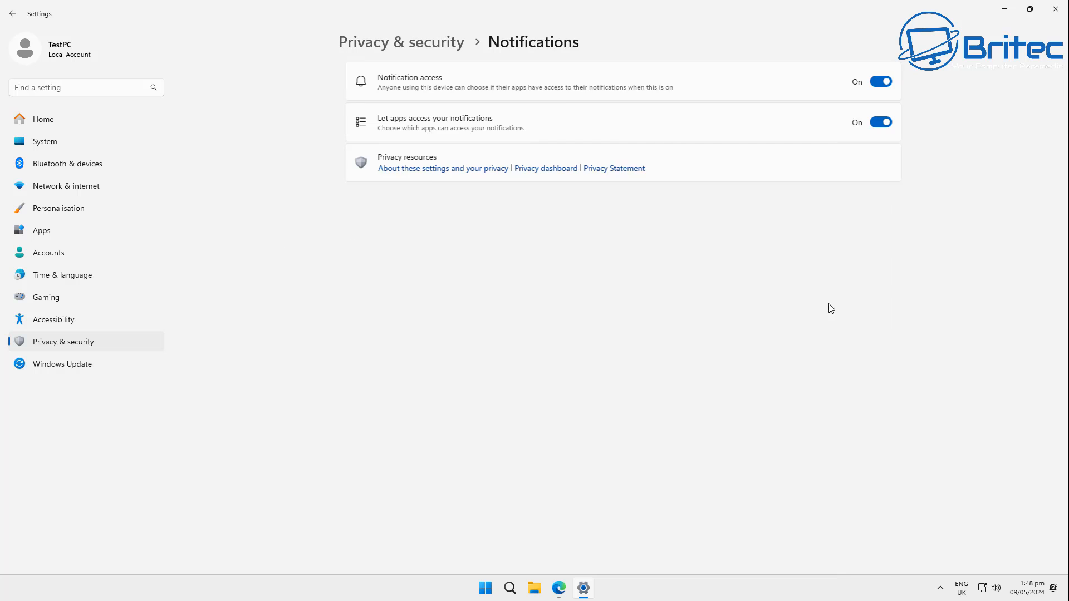
pyautogui.click(11, 14)
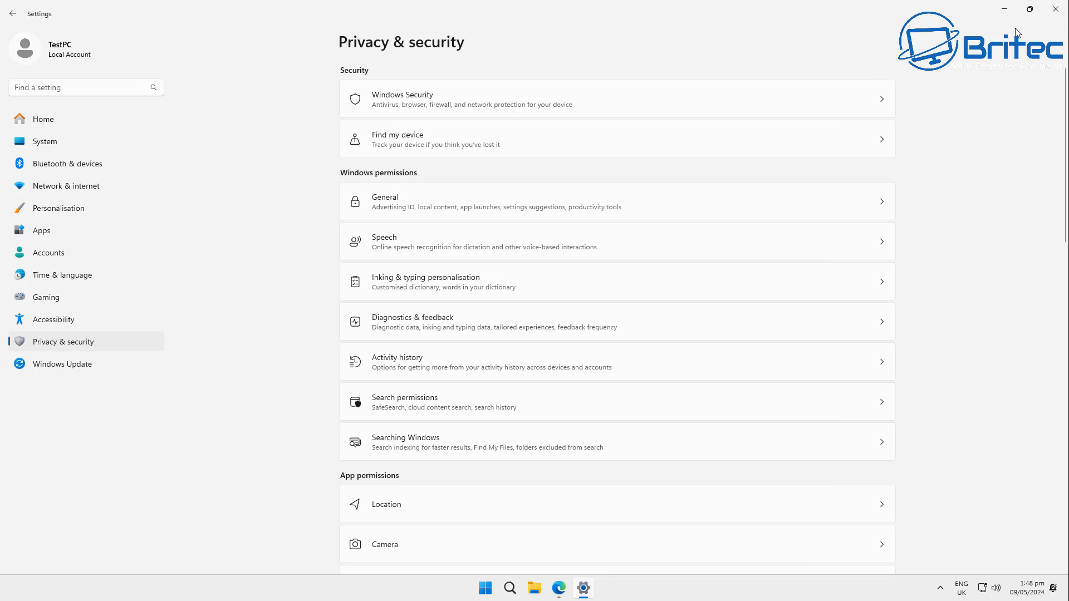
pyautogui.scroll(-12, 673, 272)
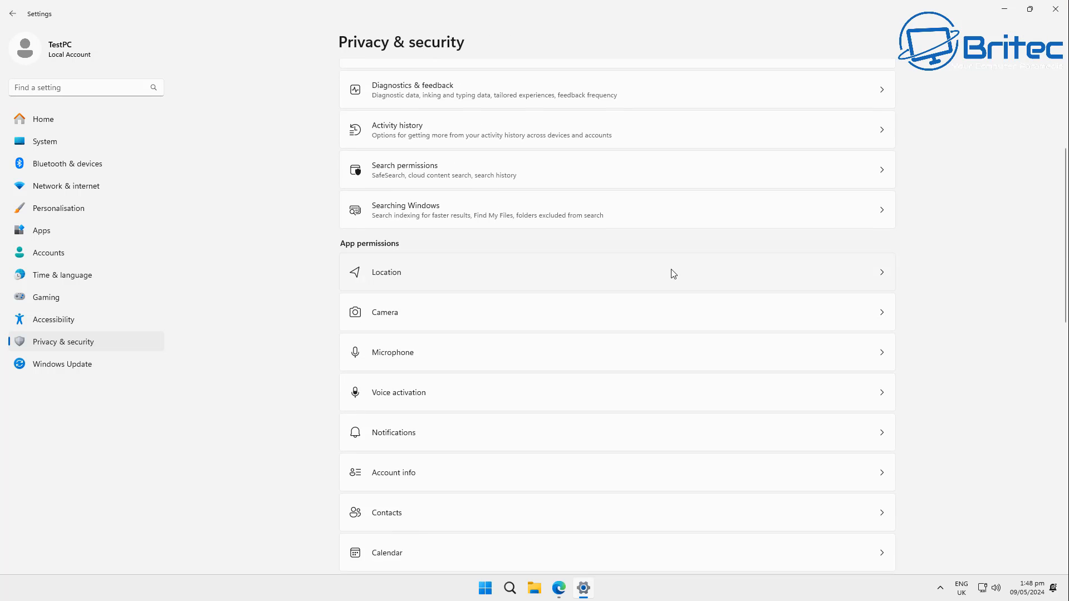
pyautogui.click(464, 418)
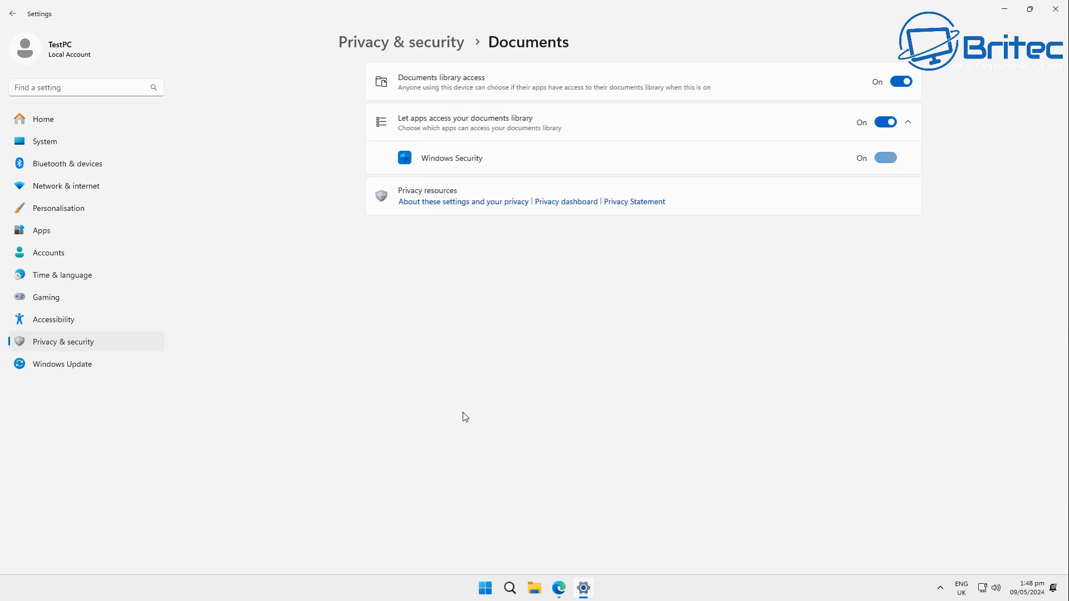
pyautogui.click(1055, 9)
# - Search for gpedit, open Edit group policy and maximize the Local Group Policy Editor
pyautogui.click(498, 590)
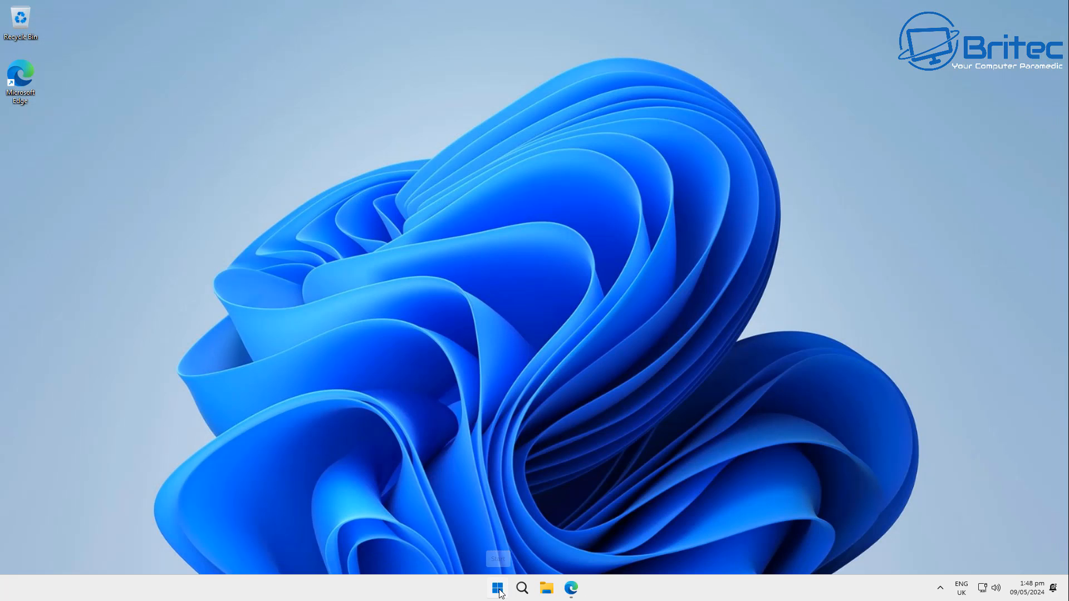
pyautogui.write('g')
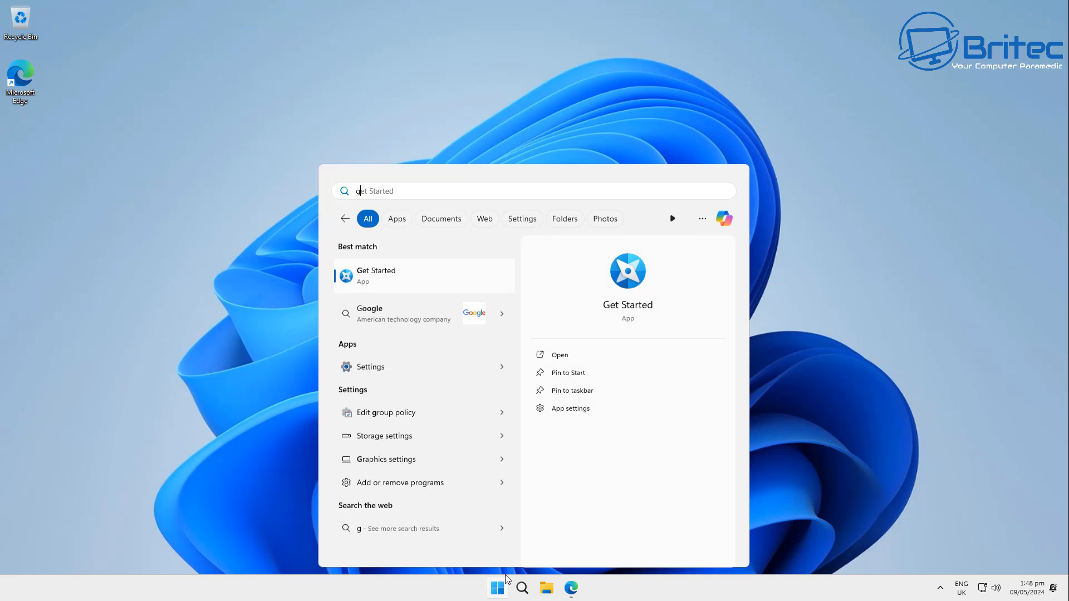
pyautogui.write('pedit')
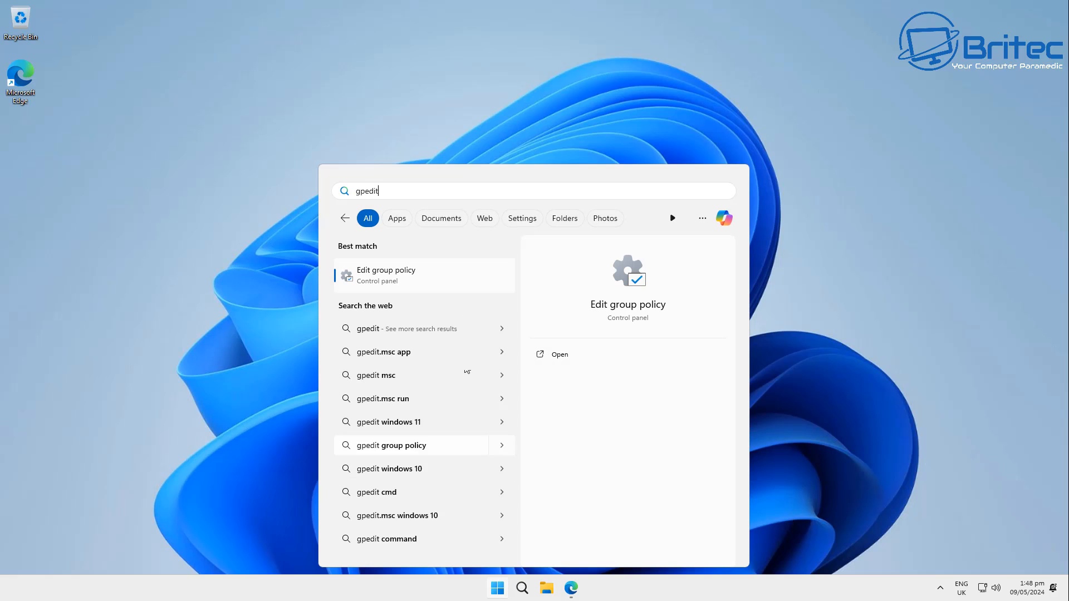
pyautogui.click(450, 277)
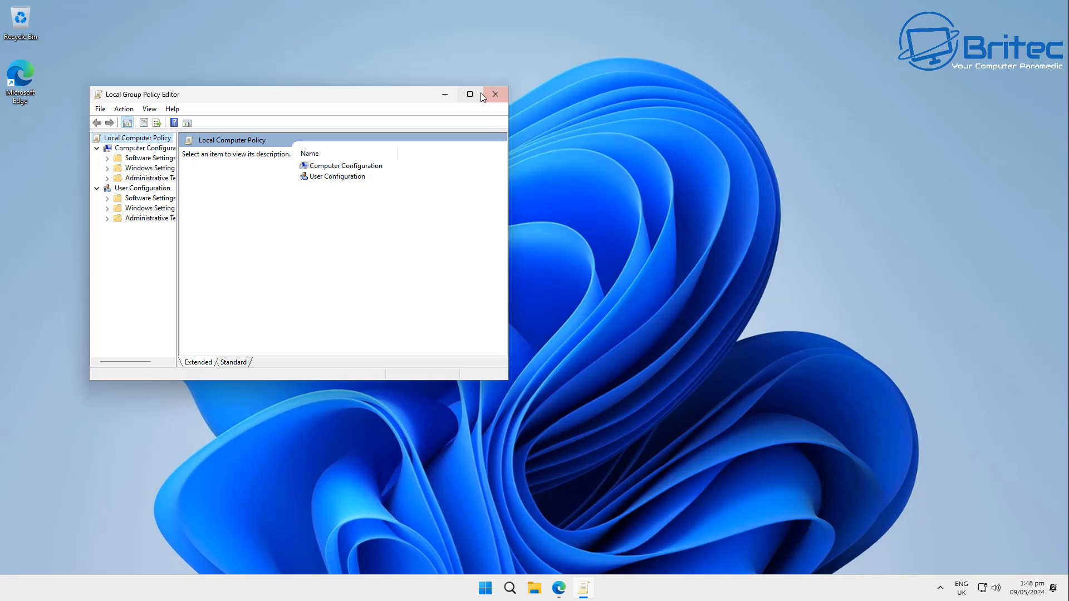
pyautogui.click(473, 92)
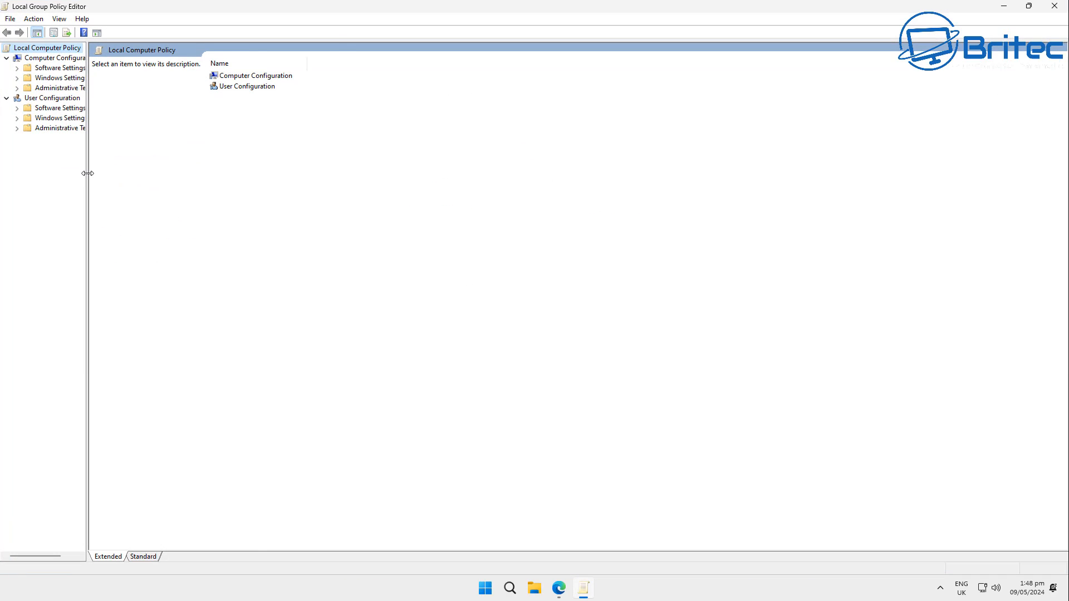
# - Enable the App Privacy policy 'Let Windows apps access notifications' with Force Deny as the default for all apps
pyautogui.moveTo(88, 173); pyautogui.dragTo(225, 173)
pyautogui.click(55, 88)
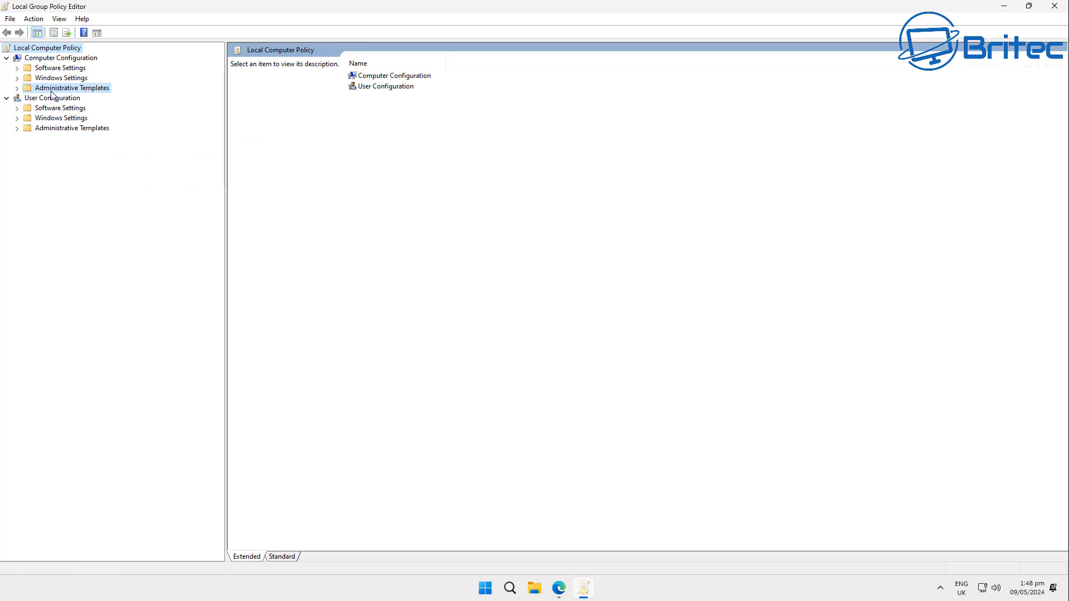
pyautogui.click(16, 88)
pyautogui.click(75, 168)
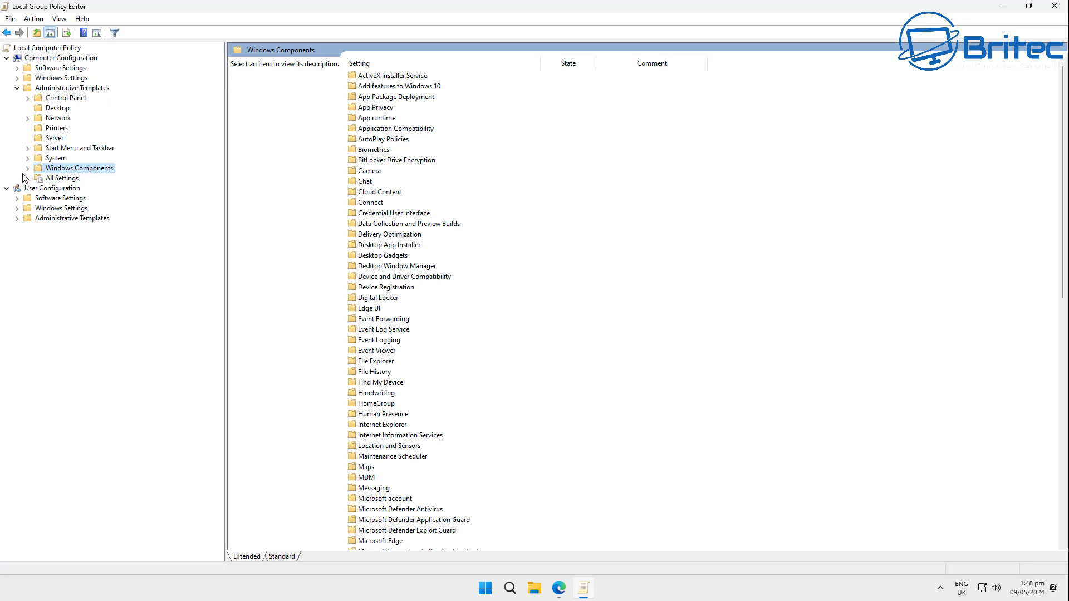
pyautogui.click(27, 168)
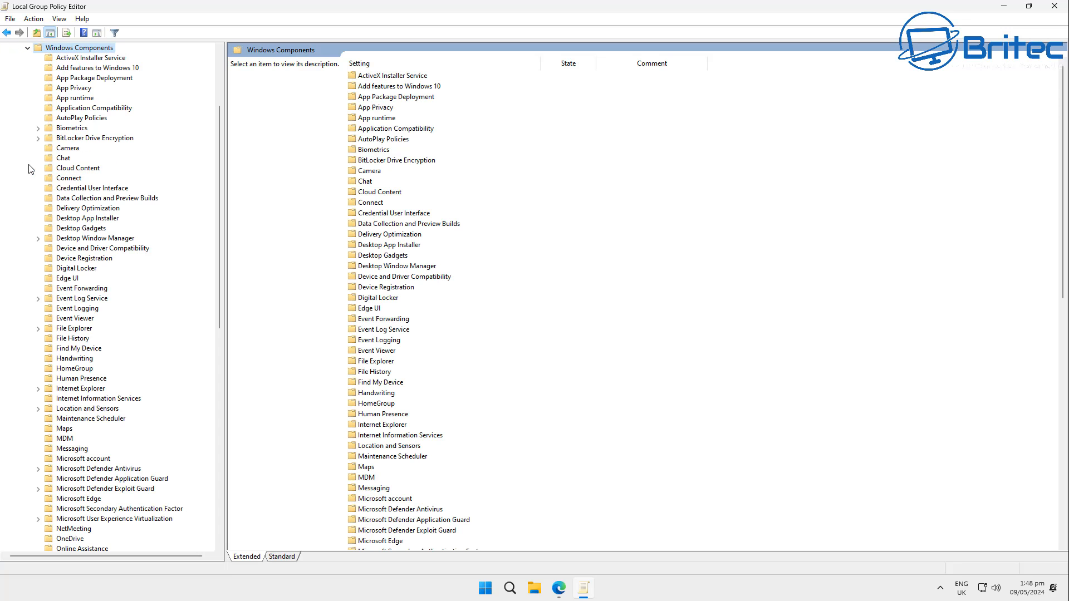
pyautogui.click(80, 89)
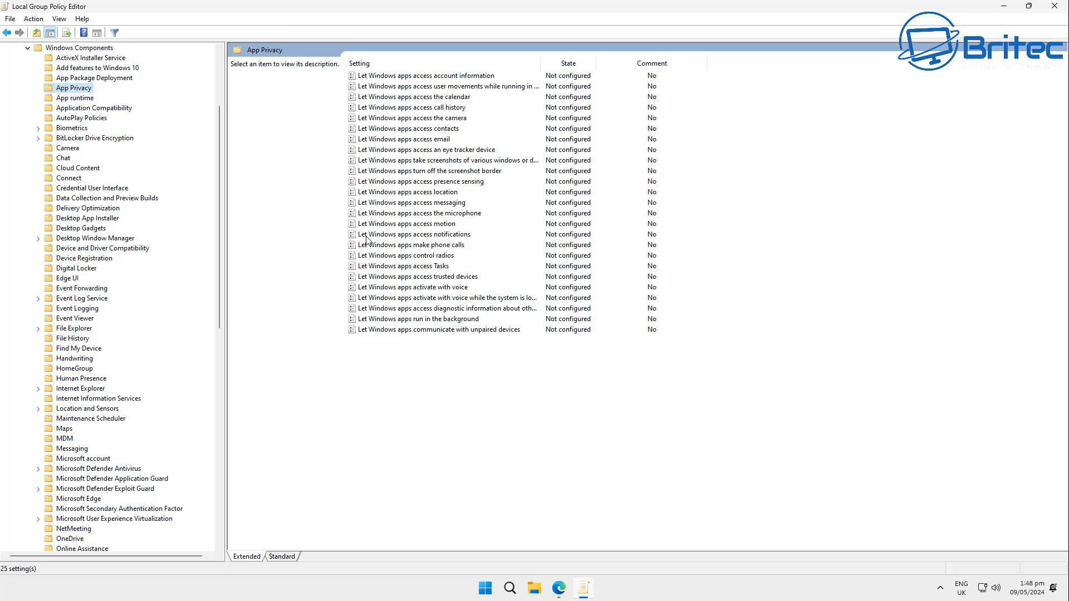
pyautogui.click(407, 237)
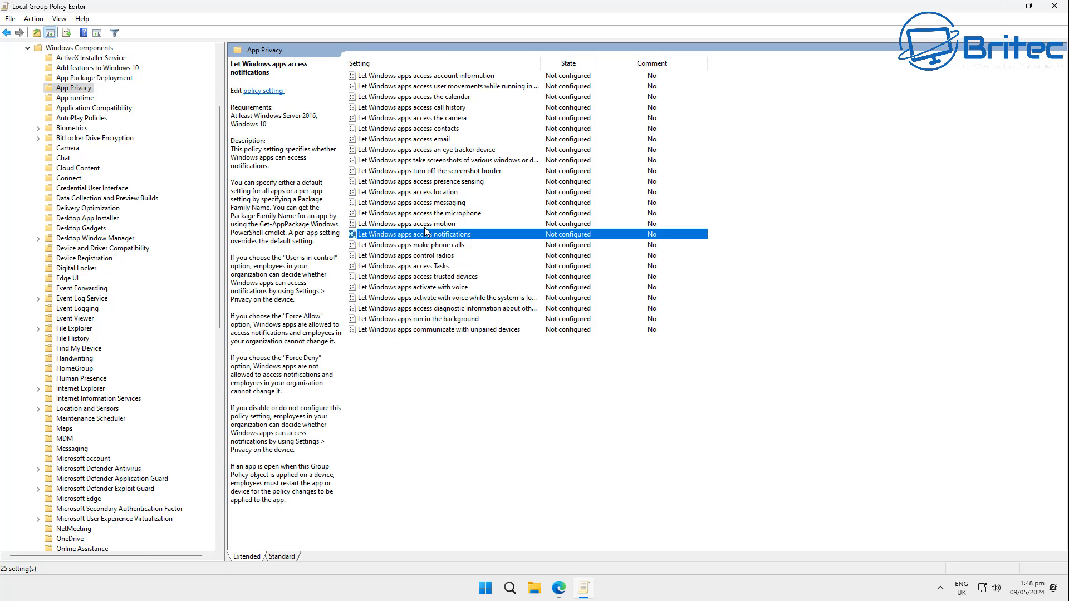
pyautogui.doubleClick(428, 231)
pyautogui.moveTo(401, 127); pyautogui.dragTo(620, 124)
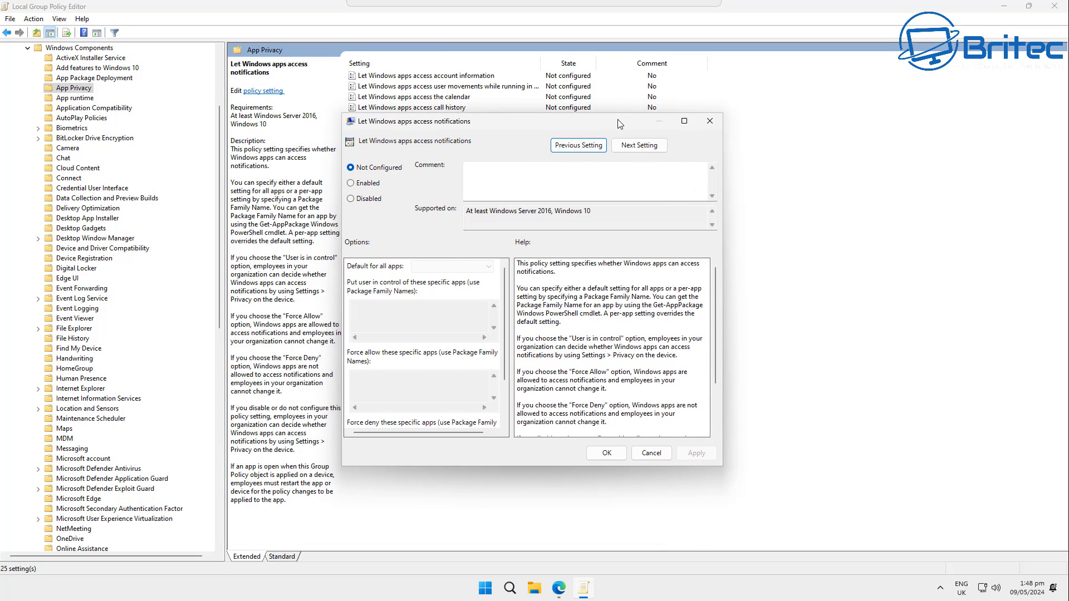
pyautogui.click(364, 184)
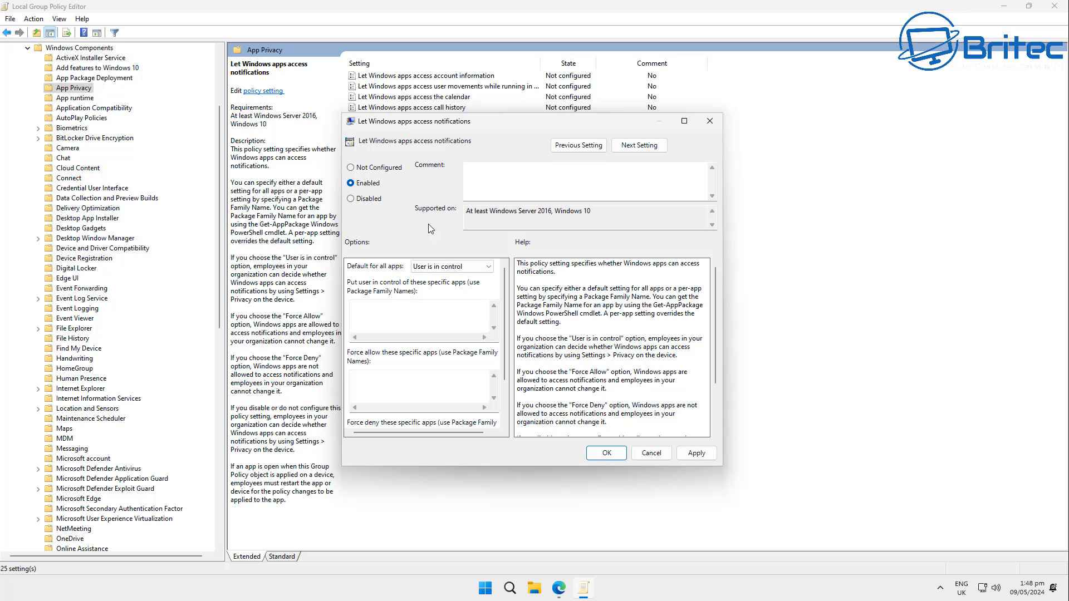
pyautogui.click(450, 267)
pyautogui.click(451, 296)
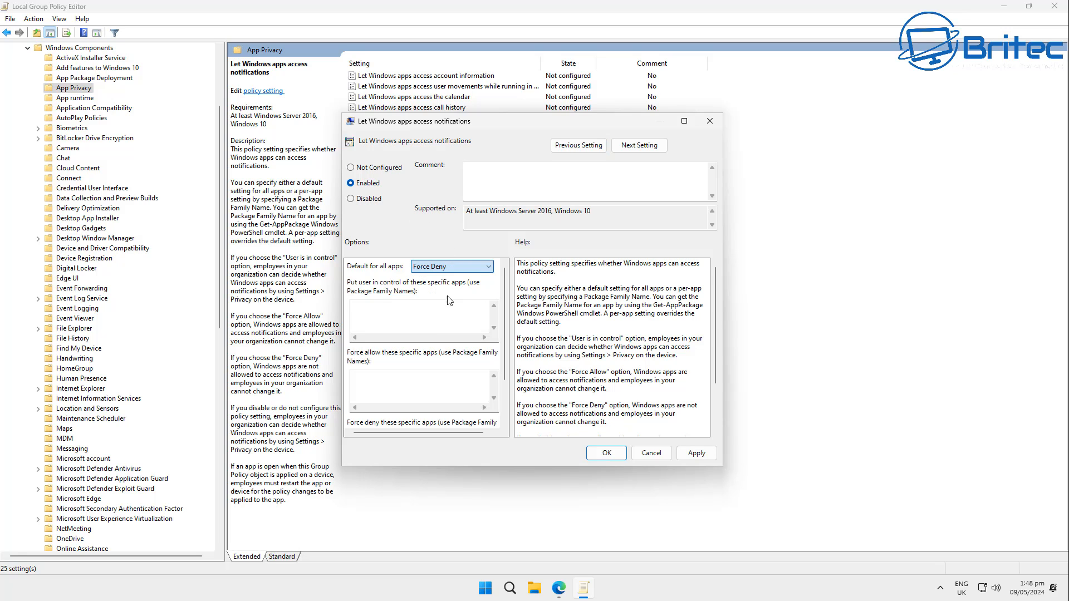
pyautogui.click(690, 457)
pyautogui.click(623, 459)
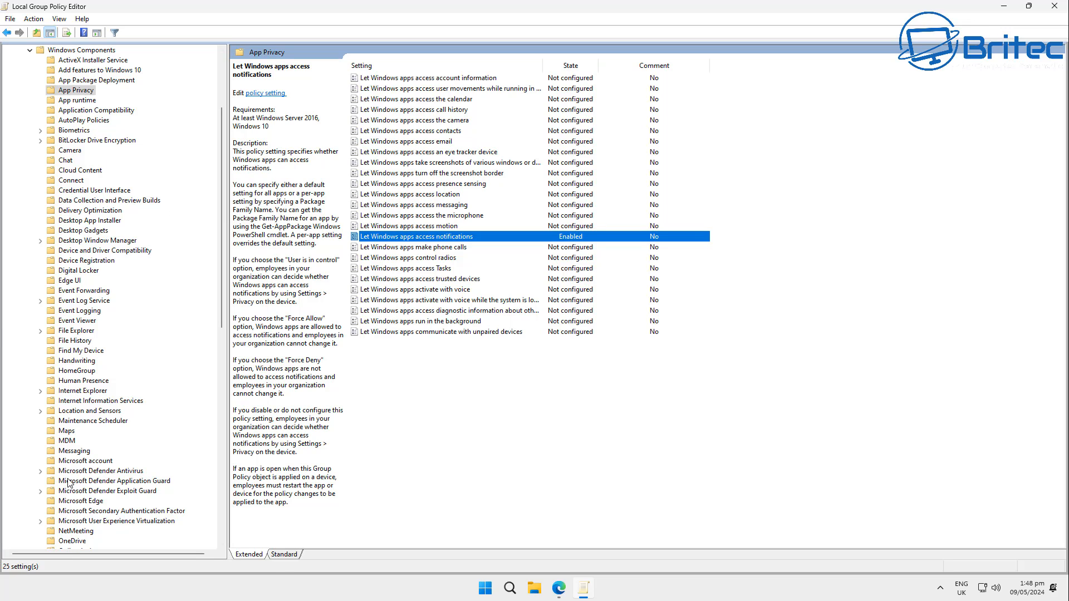
# - Minimize the policy editor and check the Notifications permissions under Privacy & security in Settings, then close Settings
pyautogui.click(1004, 7)
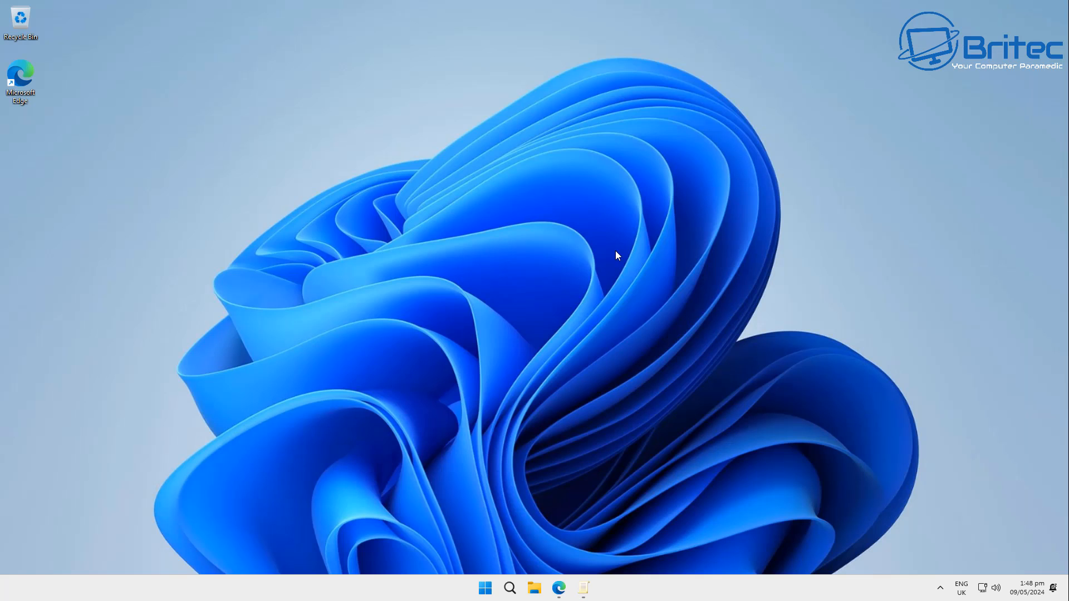
pyautogui.click(483, 591)
pyautogui.click(453, 258)
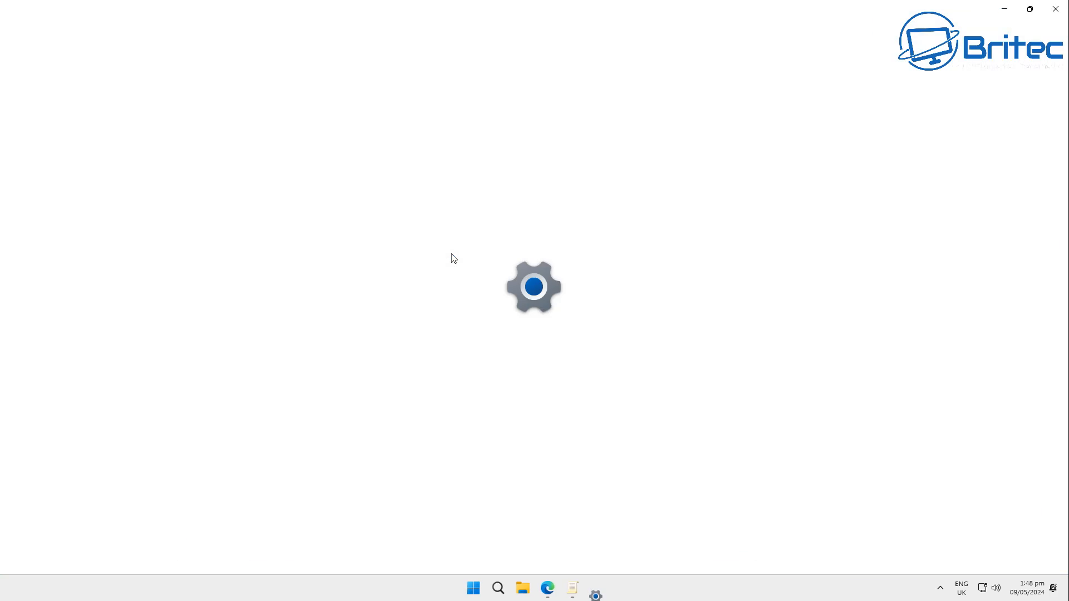
pyautogui.click(67, 344)
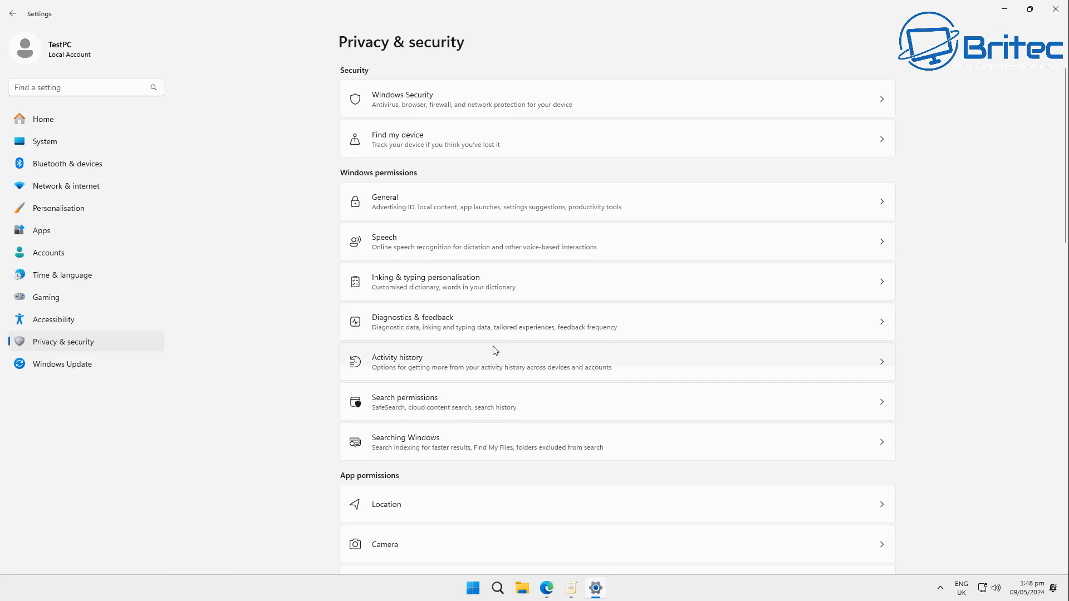
pyautogui.scroll(-5, 504, 350)
pyautogui.click(494, 361)
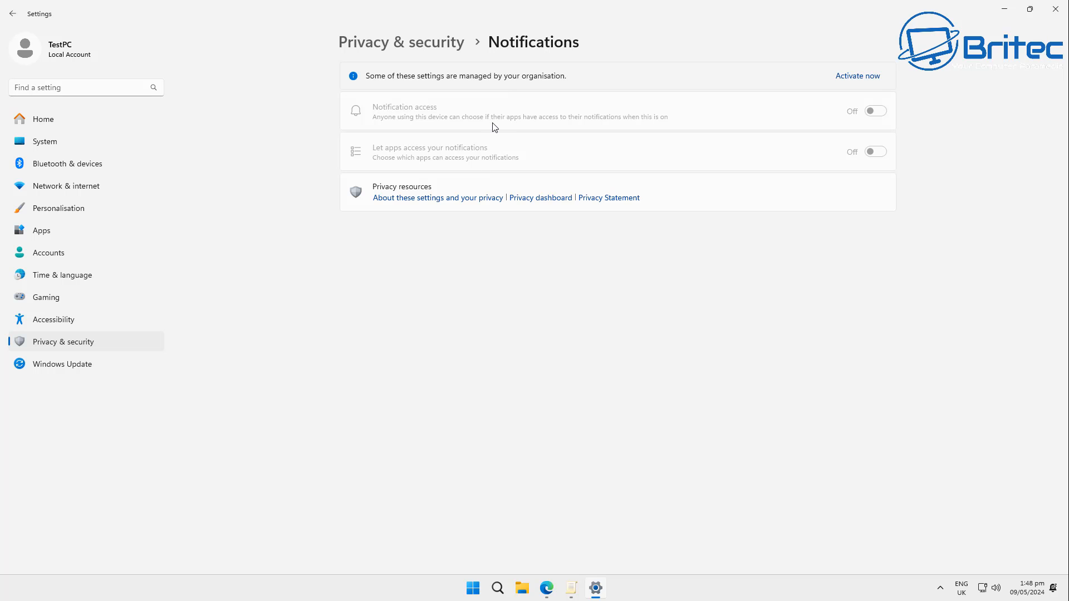
pyautogui.click(1056, 9)
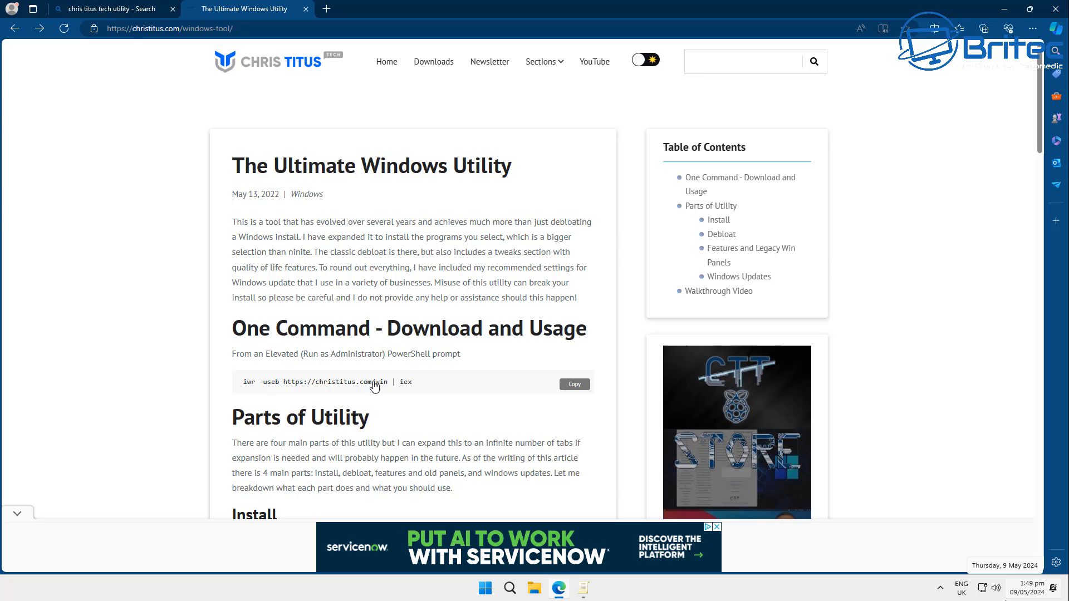
# - Close the search results tab and minimize the browser showing the Ultimate Windows Utility page
pyautogui.click(173, 10)
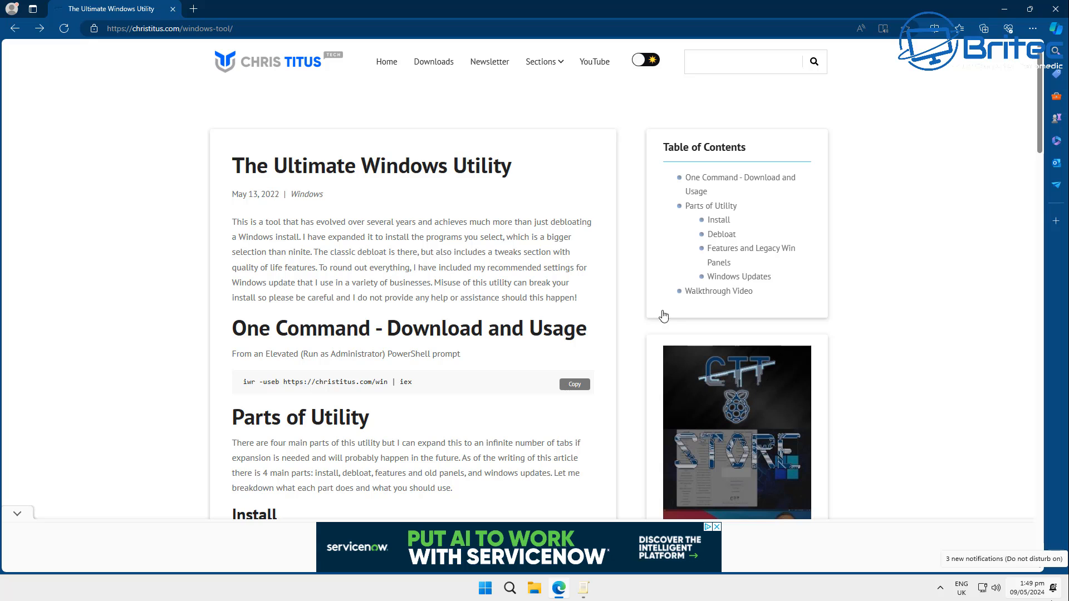
pyautogui.click(1002, 11)
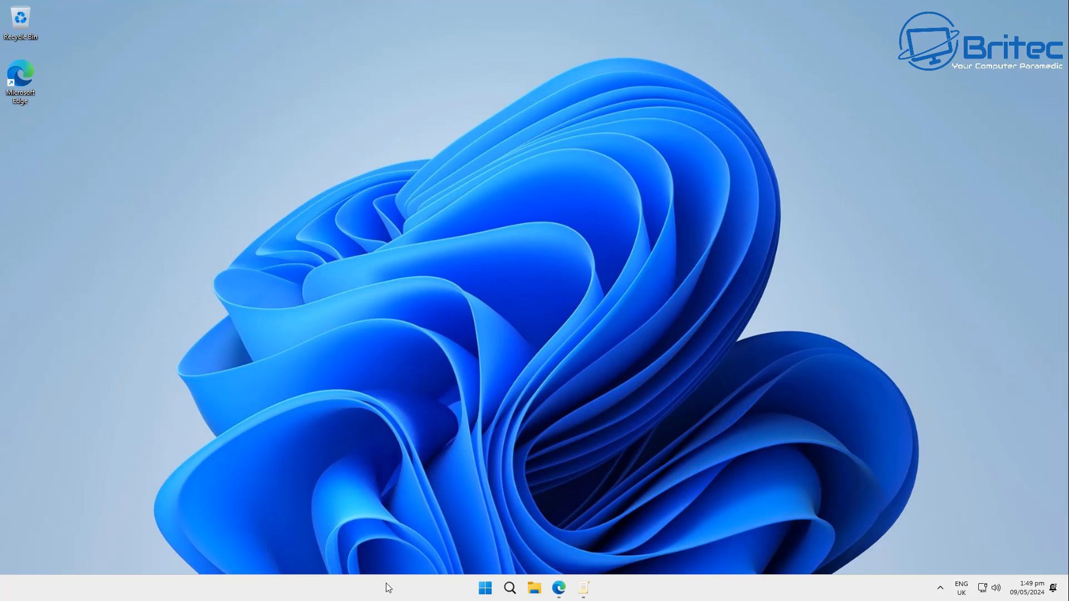
# - Open Task Manager from the taskbar and view the CPU and Memory performance graphs
pyautogui.rightClick(416, 584)
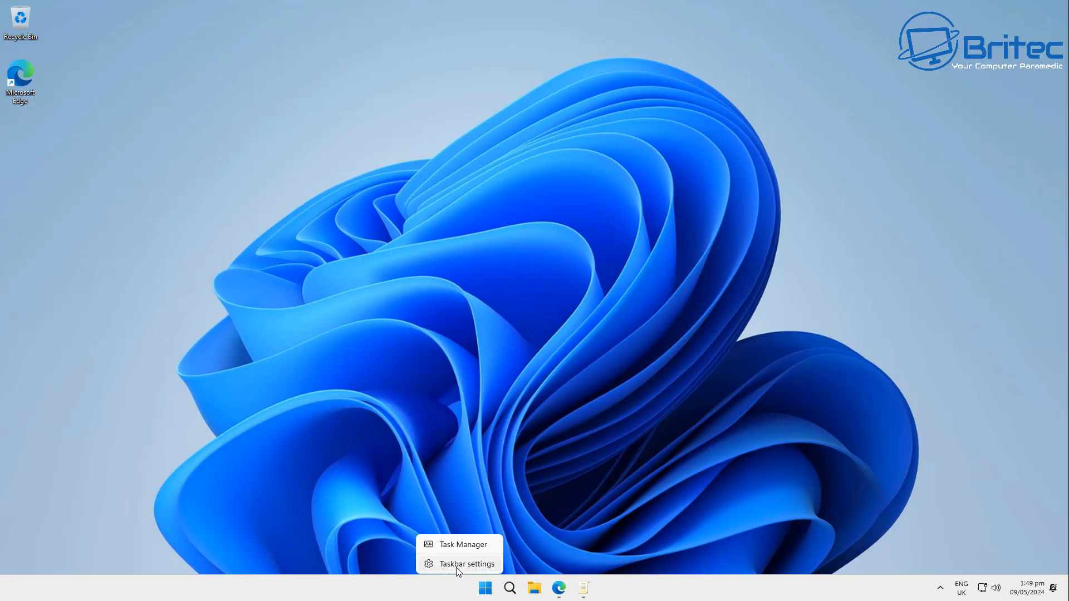
pyautogui.click(451, 544)
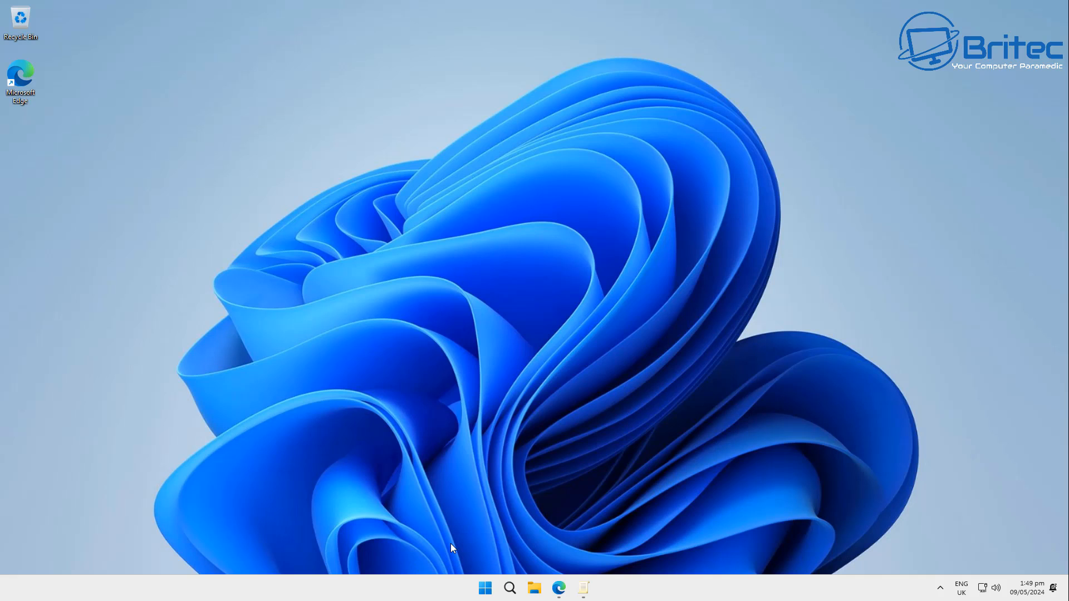
pyautogui.click(419, 37)
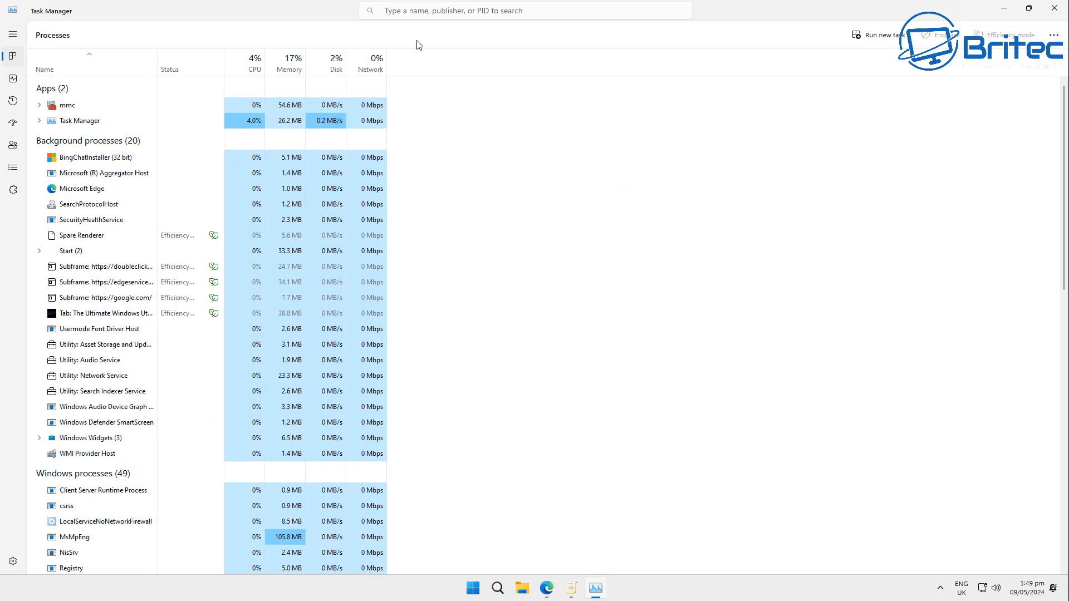
pyautogui.click(11, 81)
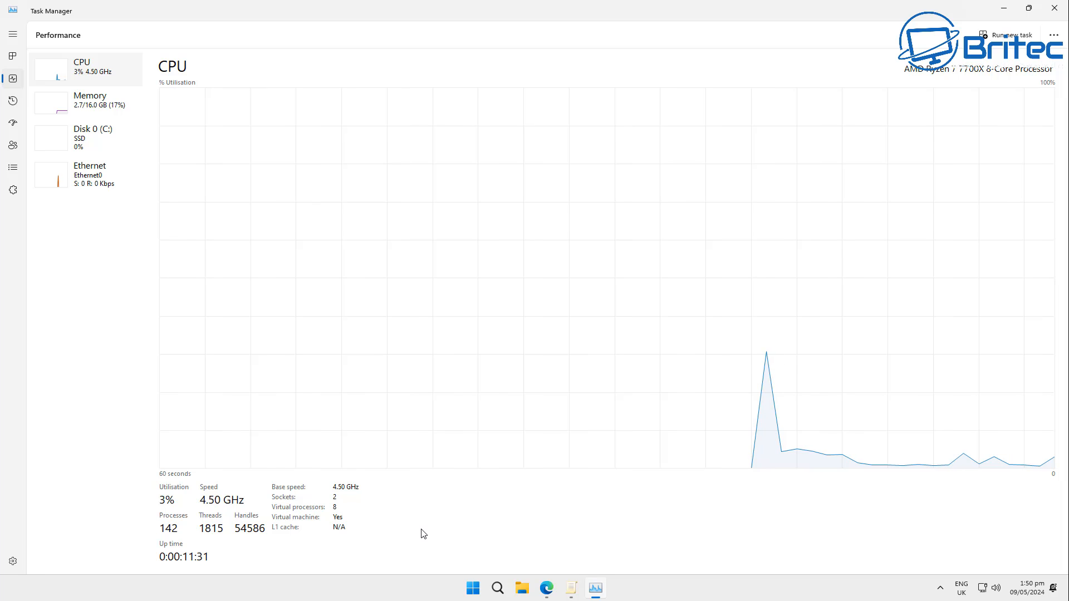
pyautogui.click(78, 109)
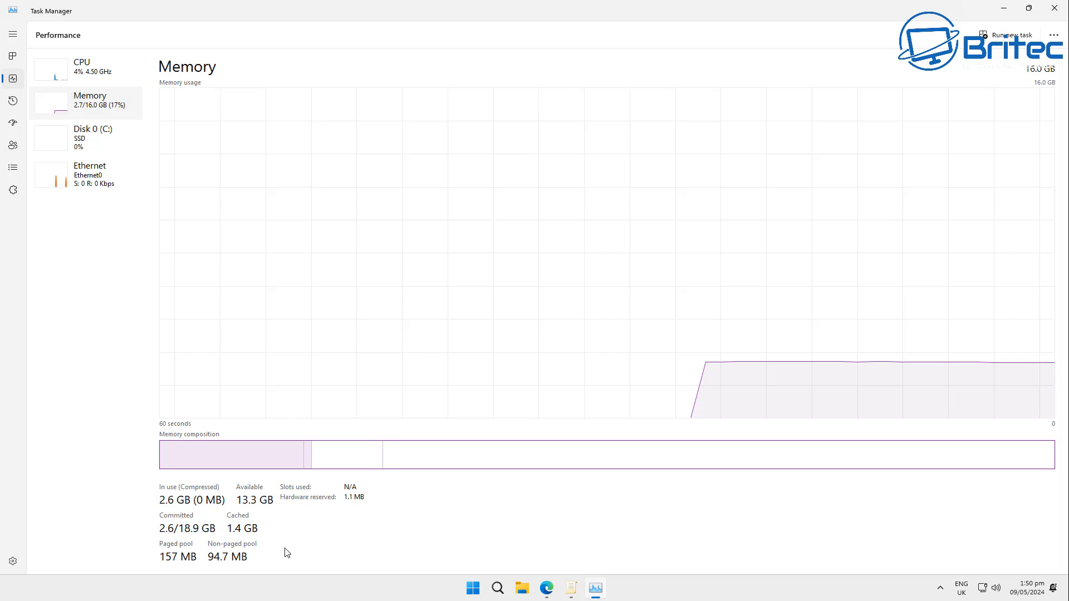
# - Close Task Manager and open the Services console by searching for services from Start
pyautogui.click(1053, 11)
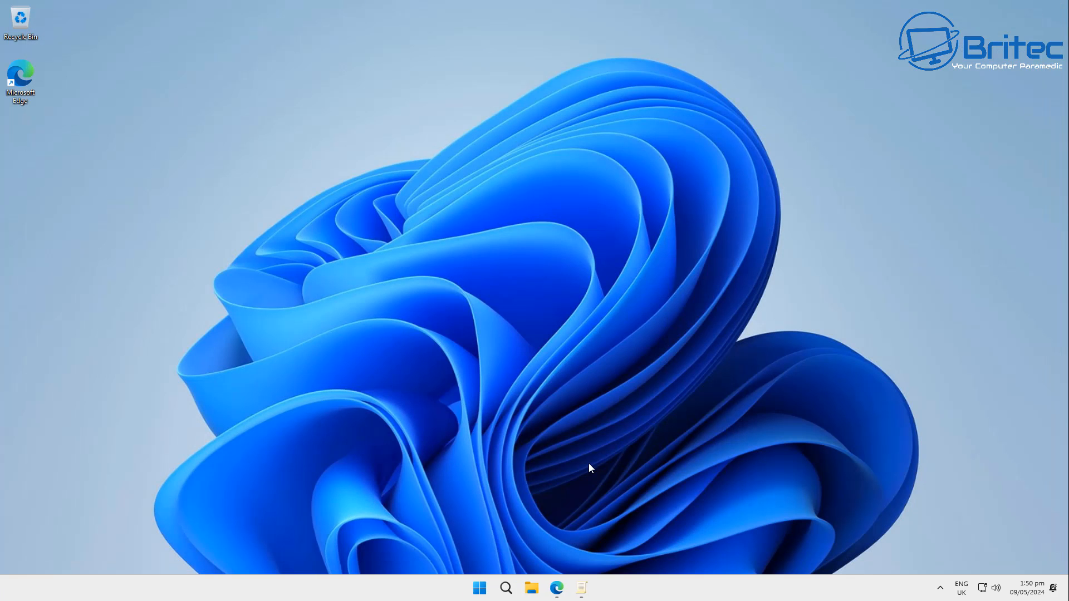
pyautogui.click(483, 592)
pyautogui.write('ser')
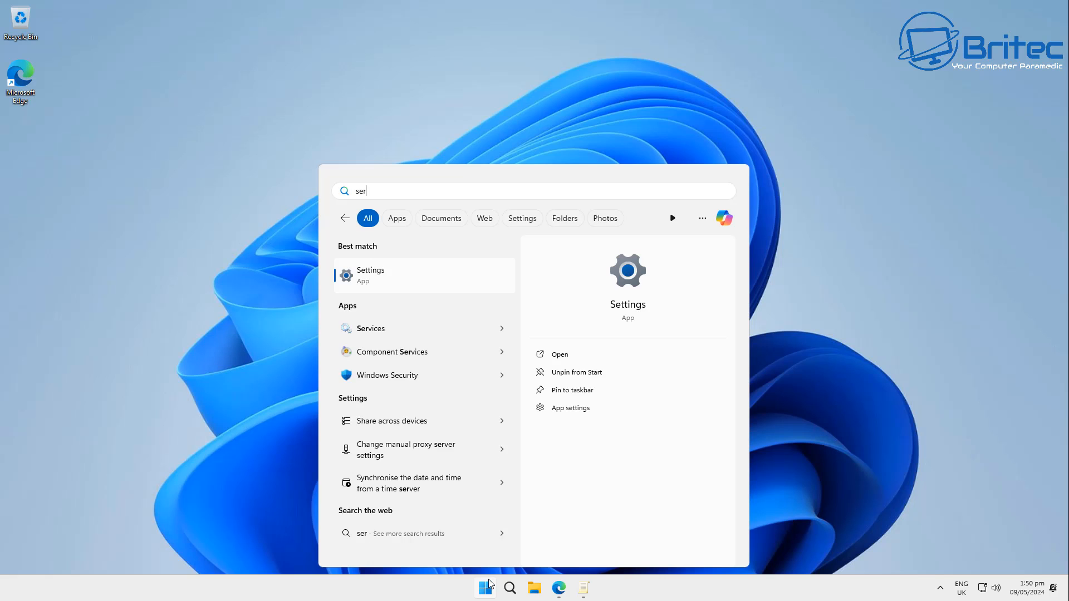
pyautogui.write('vices')
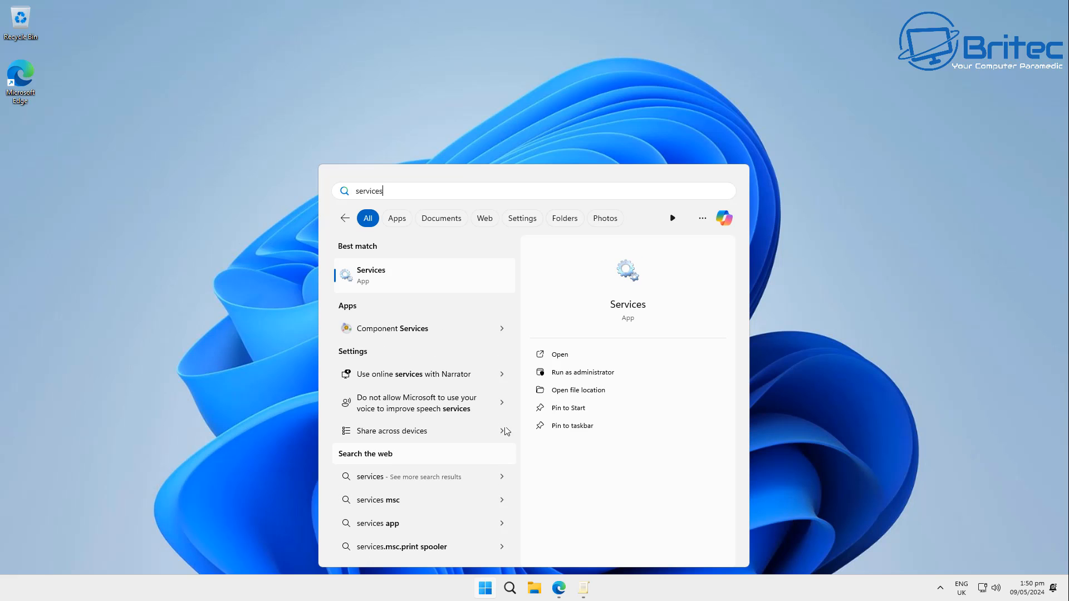
pyautogui.click(477, 268)
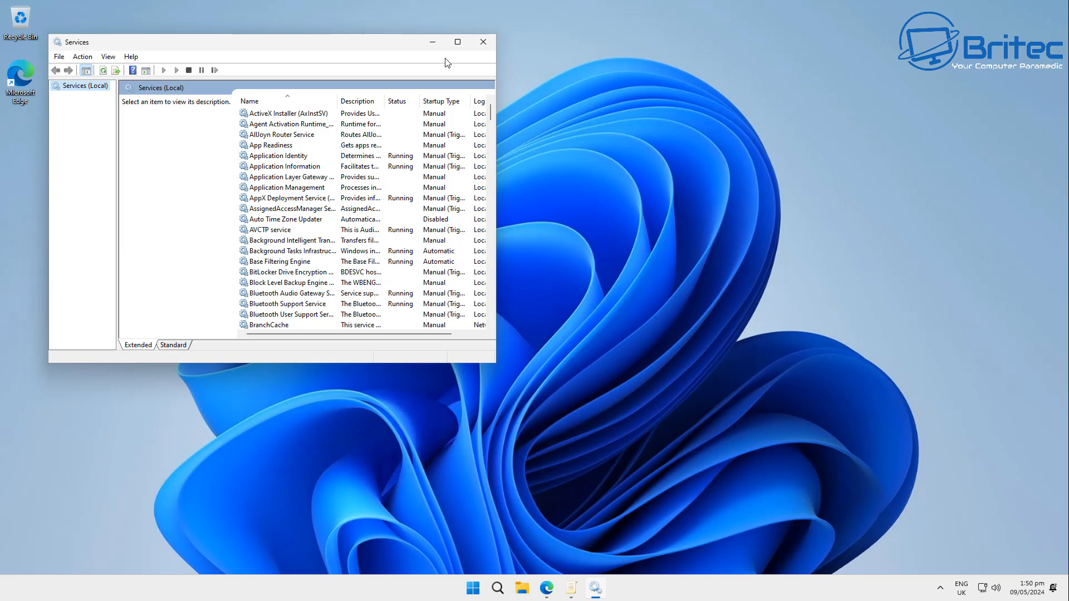
# - Maximize the Services console, scroll through the list of services, then close it
pyautogui.click(458, 41)
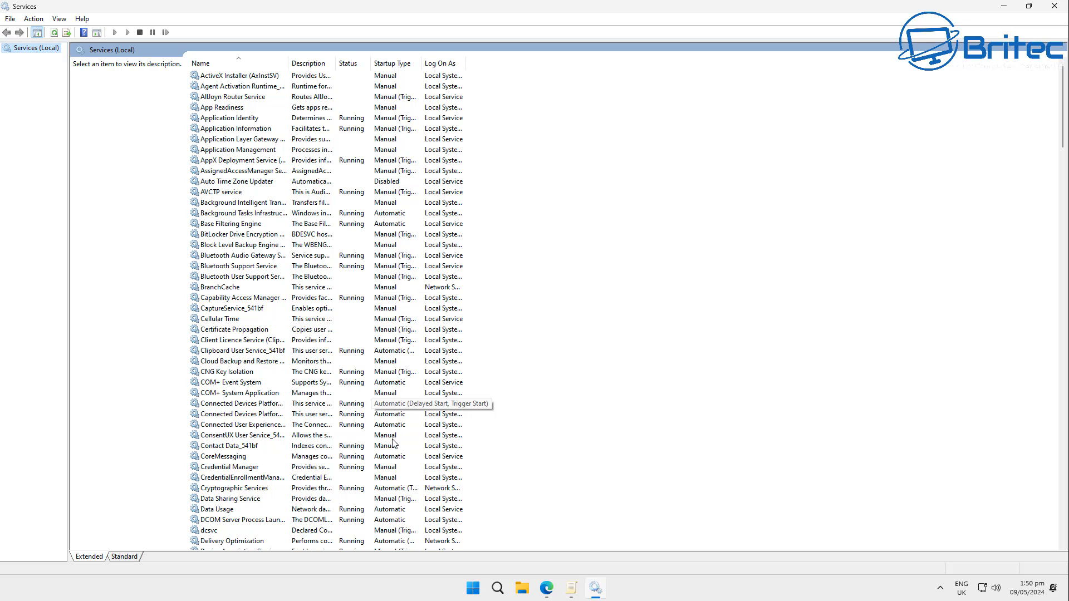
pyautogui.scroll(-6, 401, 417)
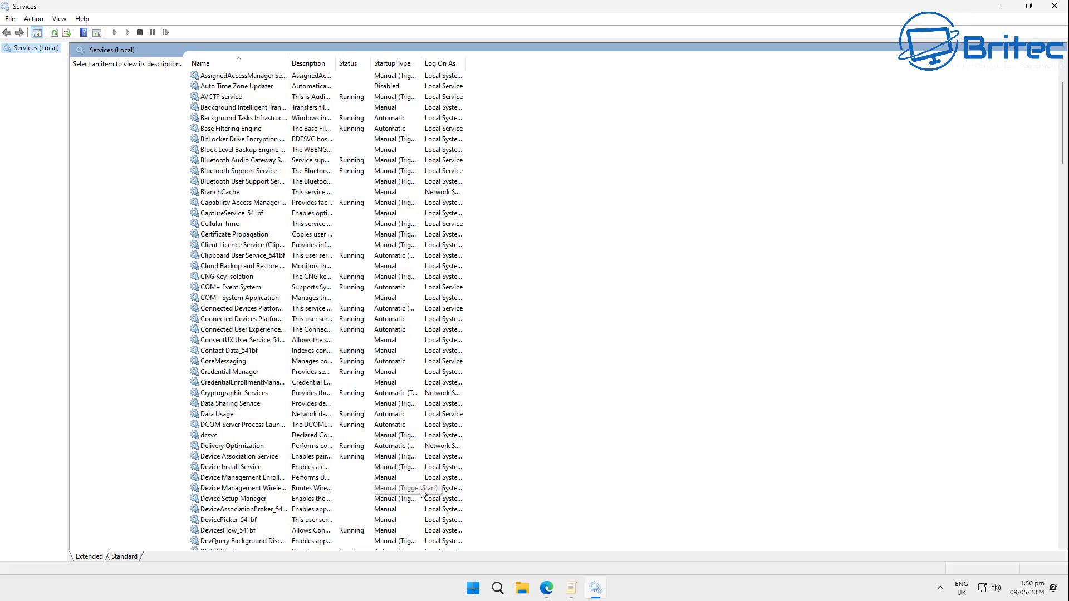
pyautogui.scroll(-3, 422, 493)
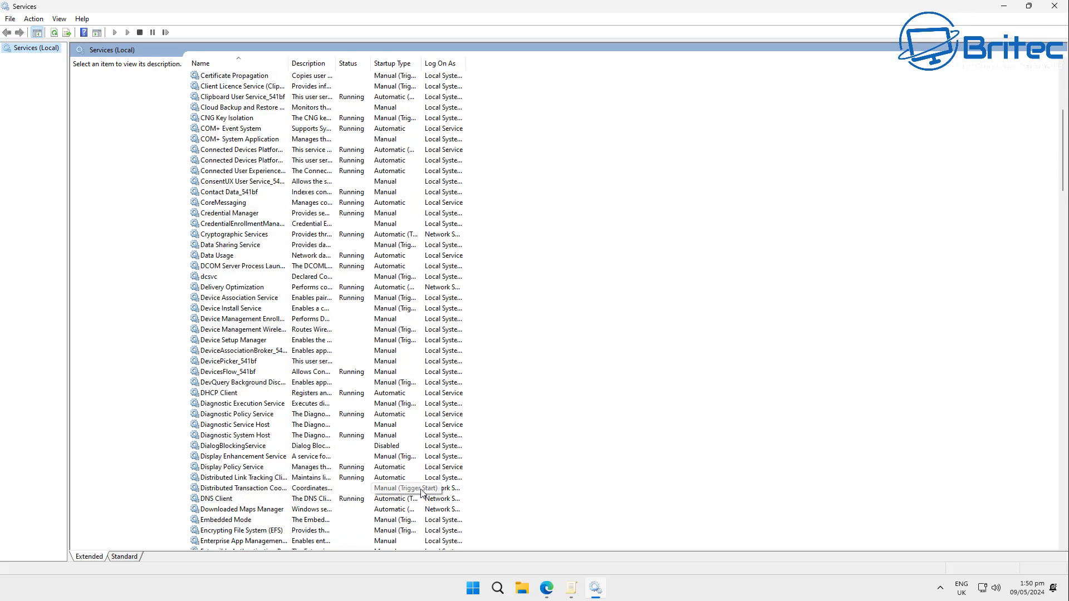
pyautogui.scroll(-18, 415, 488)
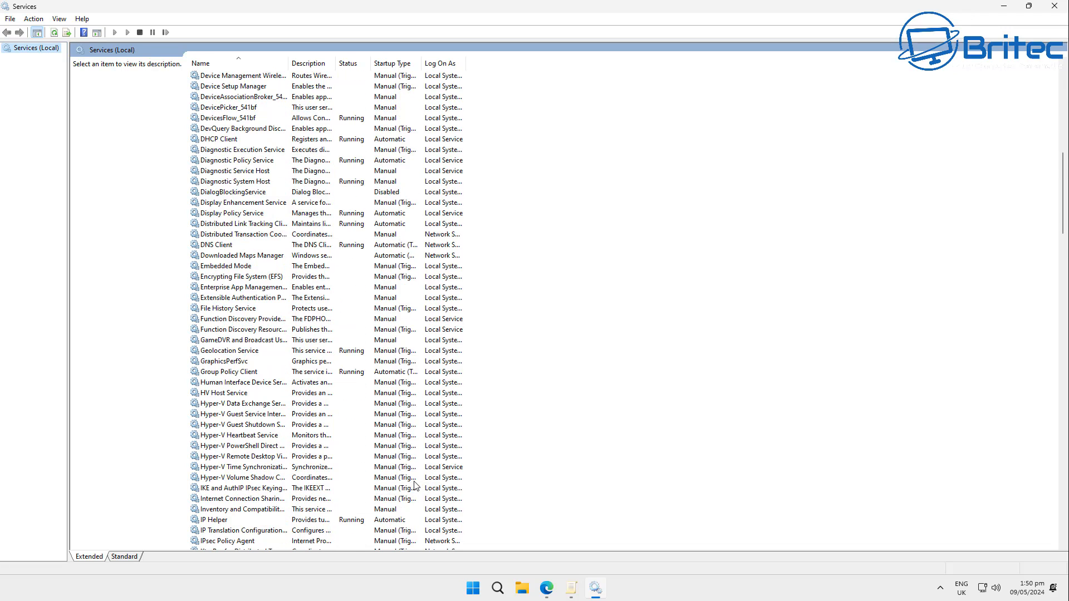
pyautogui.scroll(-5, 415, 485)
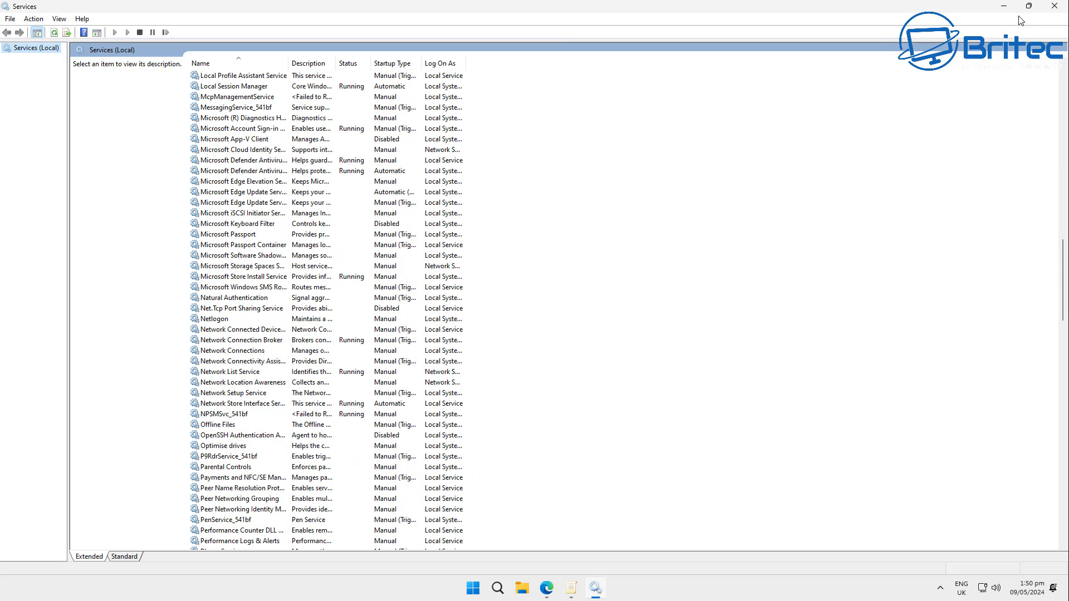
pyautogui.click(1058, 11)
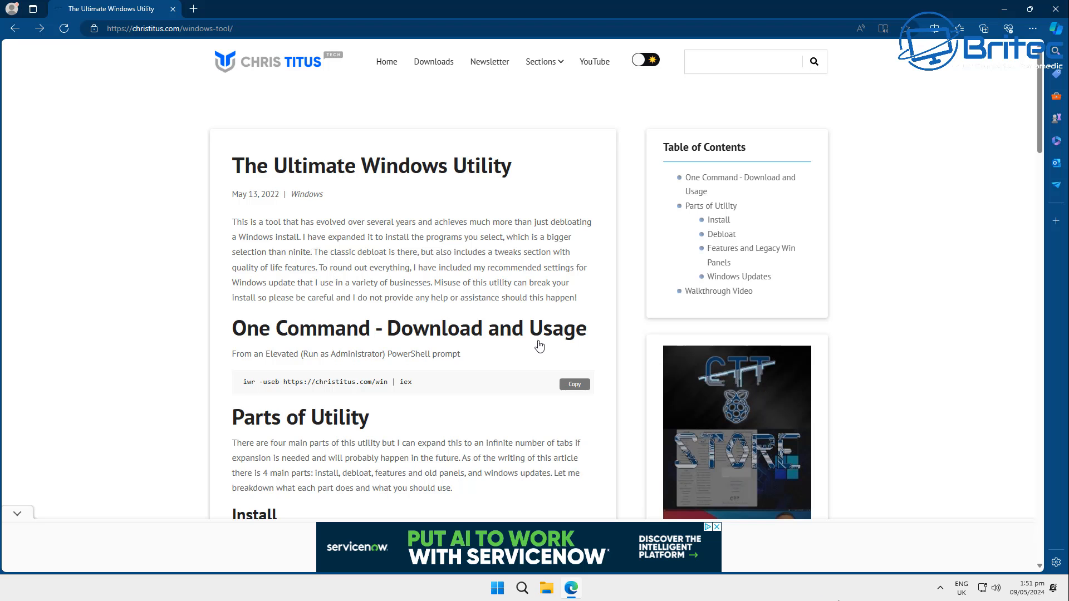
pyautogui.click(574, 385)
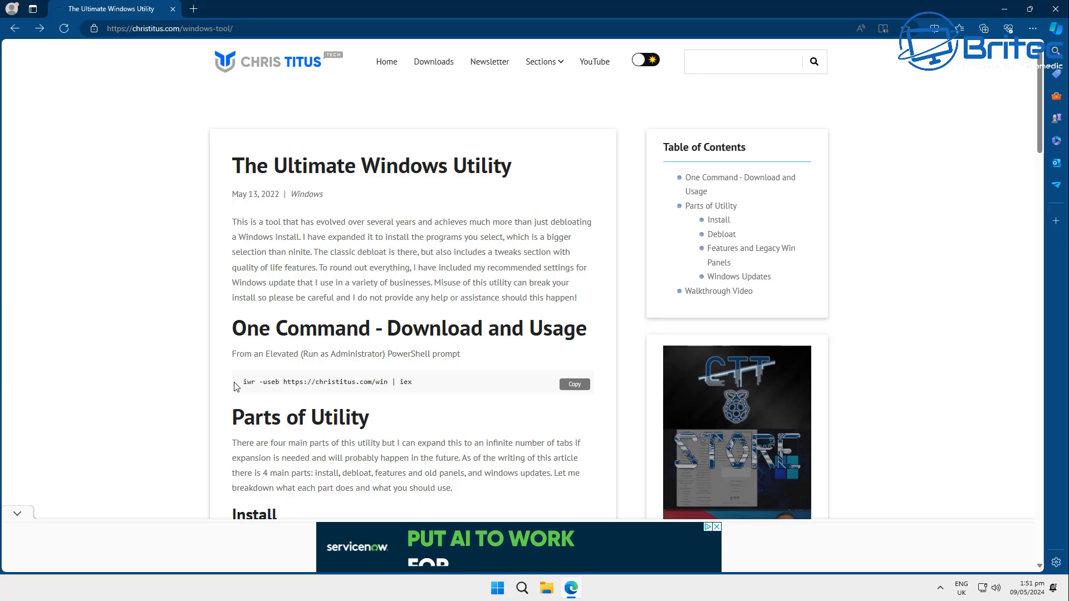
pyautogui.moveTo(239, 384); pyautogui.dragTo(444, 387)
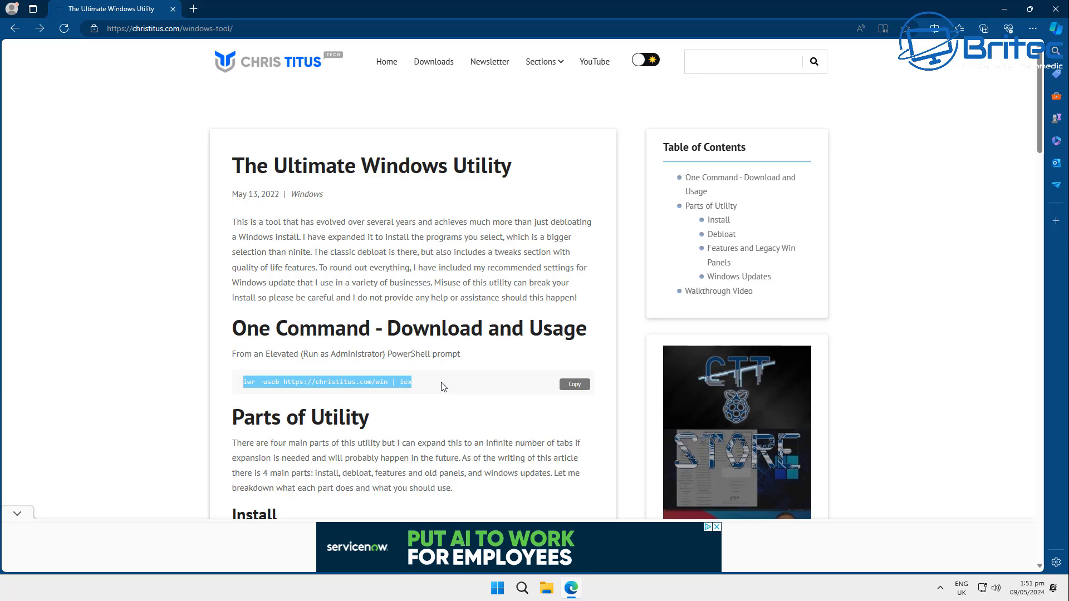
pyautogui.click(1006, 10)
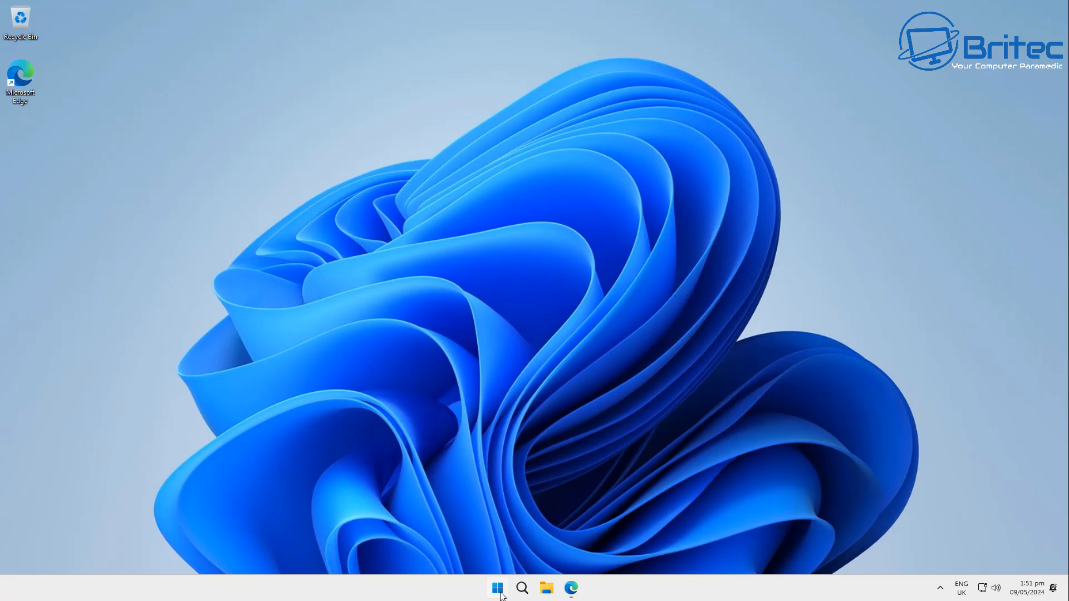
# - Open Terminal (Admin), approve the elevation prompt, and paste the command to launch the Windows Utility
pyautogui.rightClick(497, 588)
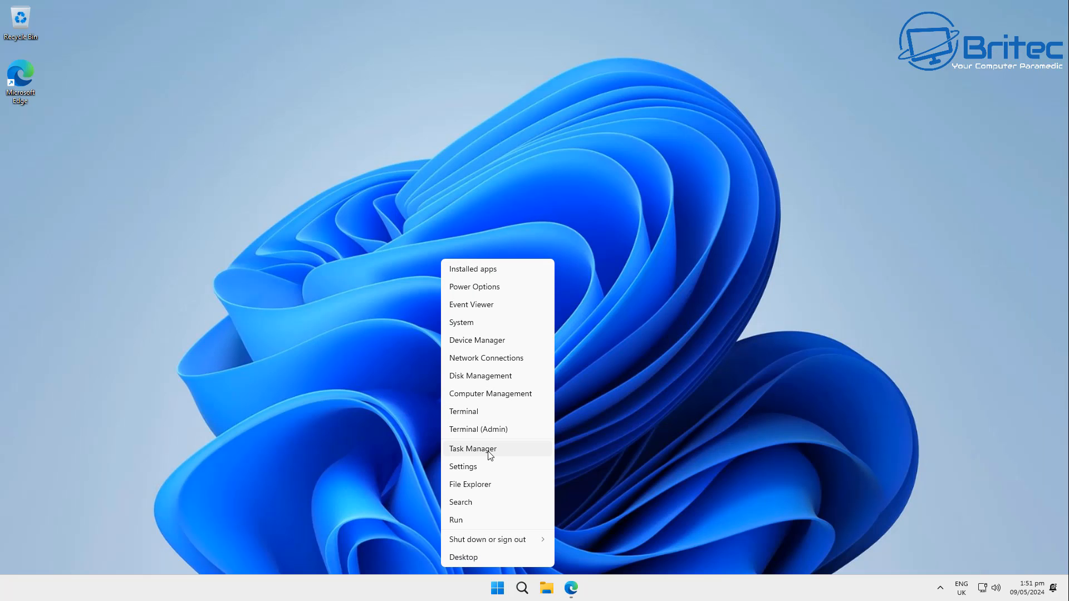
pyautogui.click(492, 431)
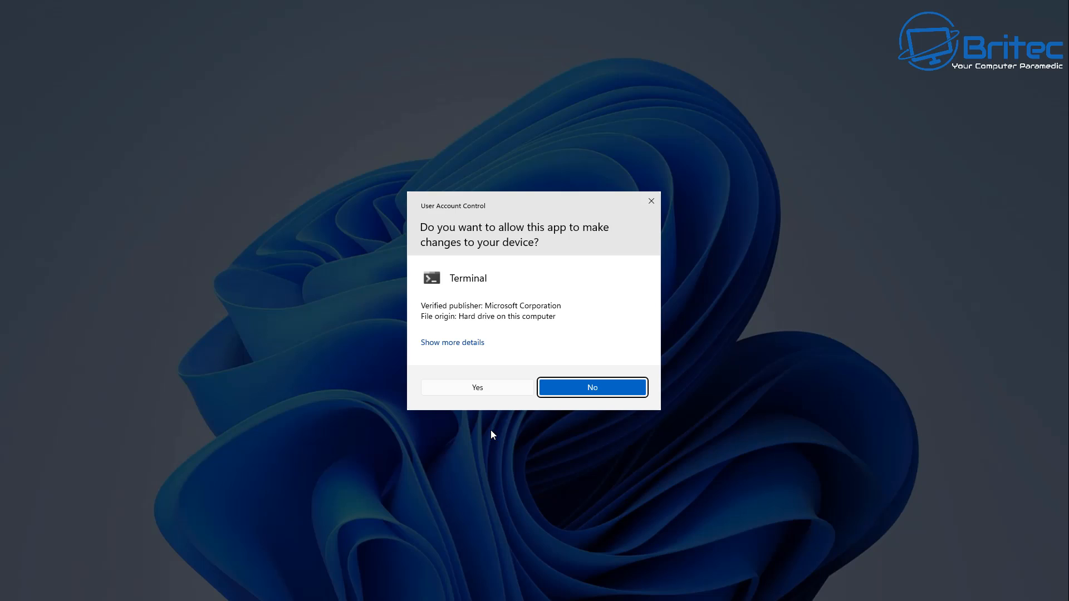
pyautogui.click(504, 387)
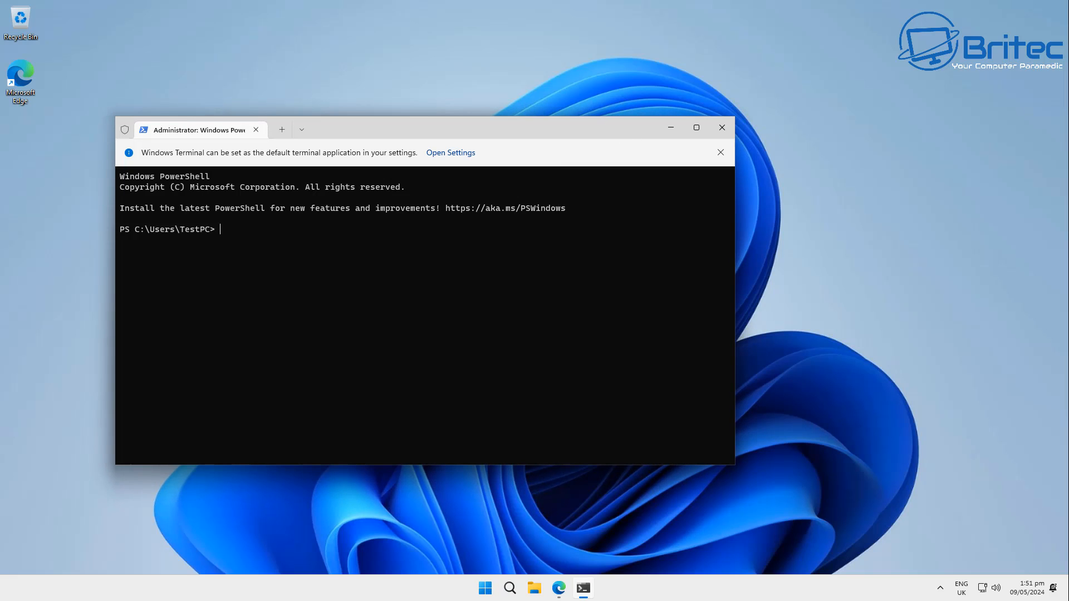
pyautogui.moveTo(596, 126); pyautogui.dragTo(692, 105)
pyautogui.hotkey('ctrl', 'v')
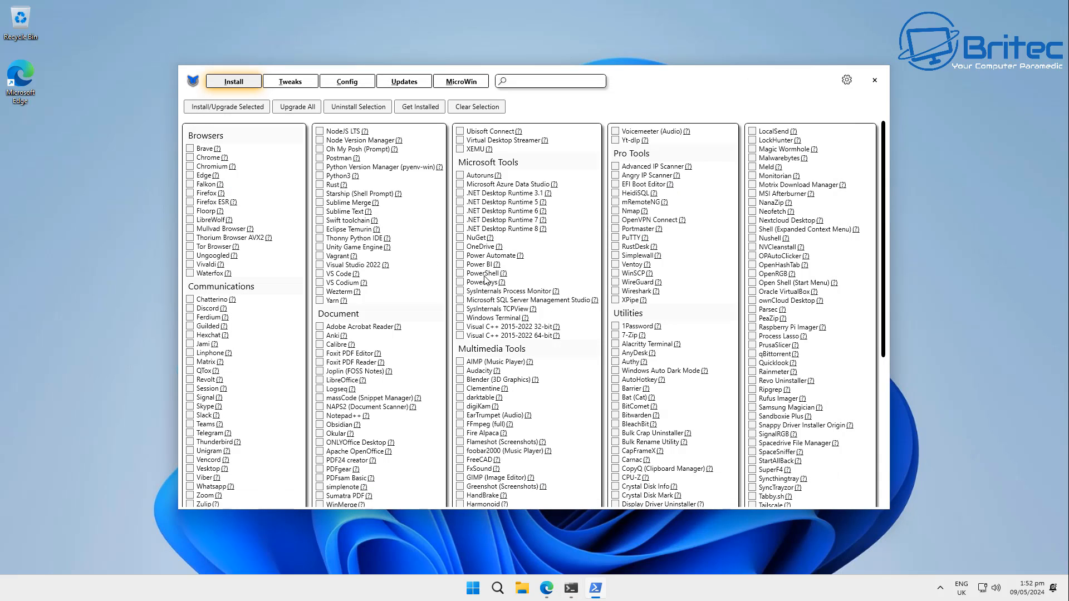
# - Open the Tweaks section, apply the Desktop recommended selection, and run the tweaks
pyautogui.click(290, 83)
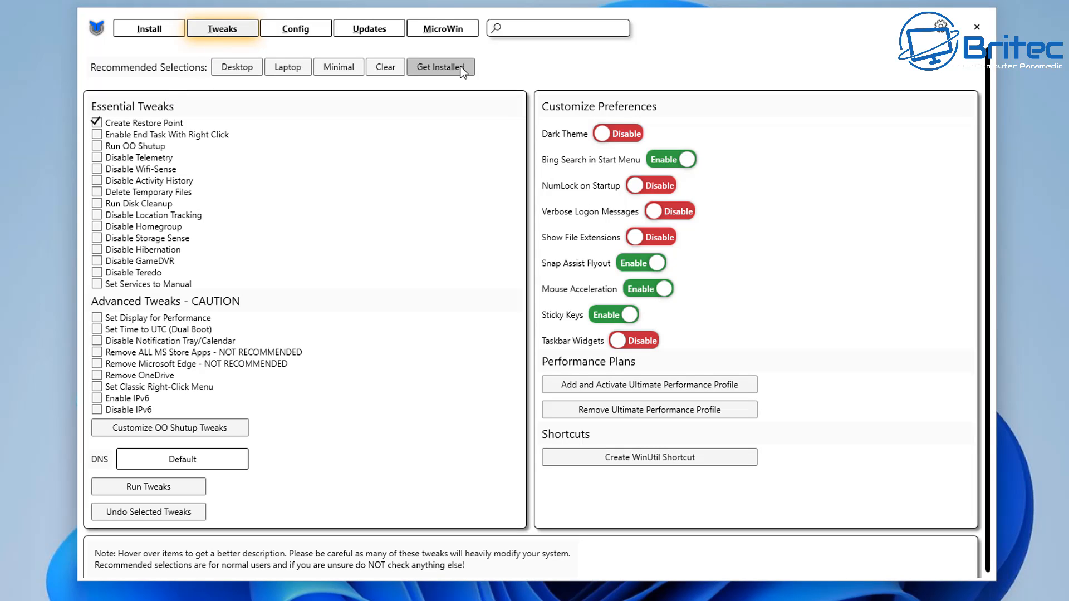
pyautogui.click(225, 67)
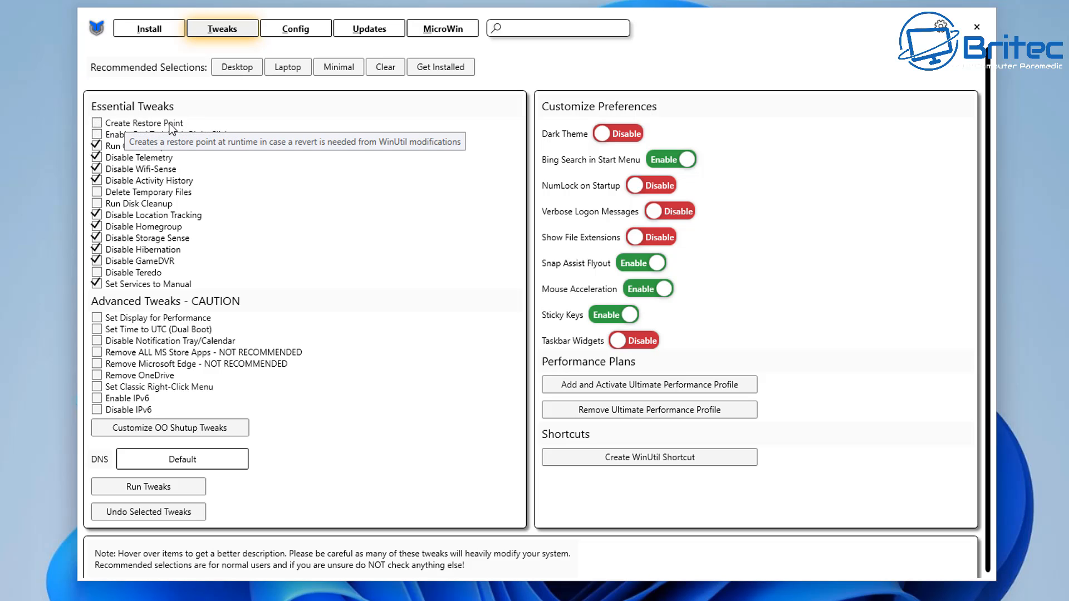
pyautogui.moveTo(135, 377)
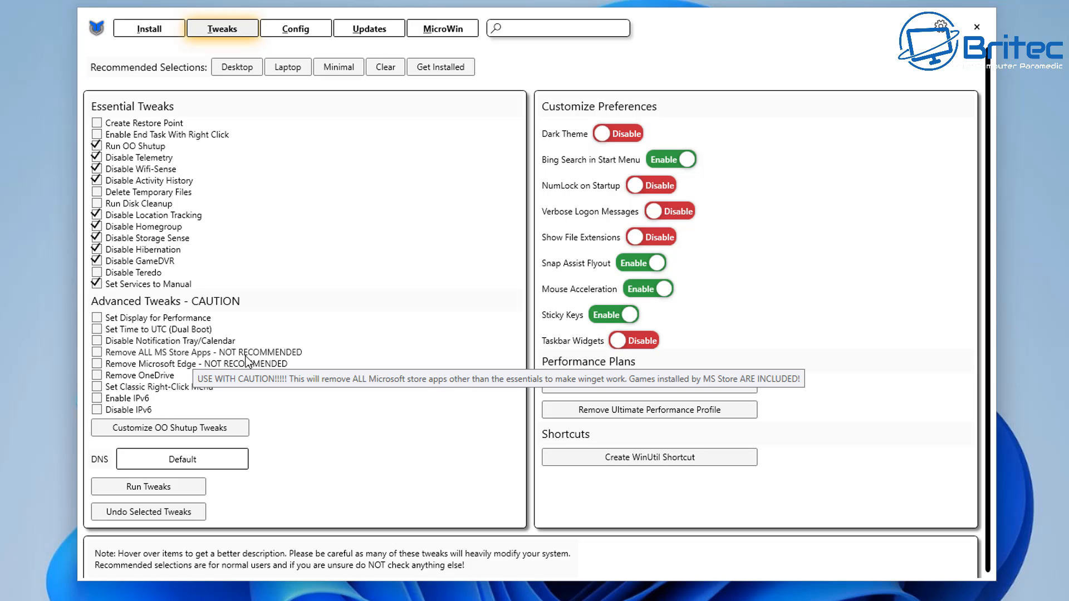
pyautogui.scroll(-1, 246, 361)
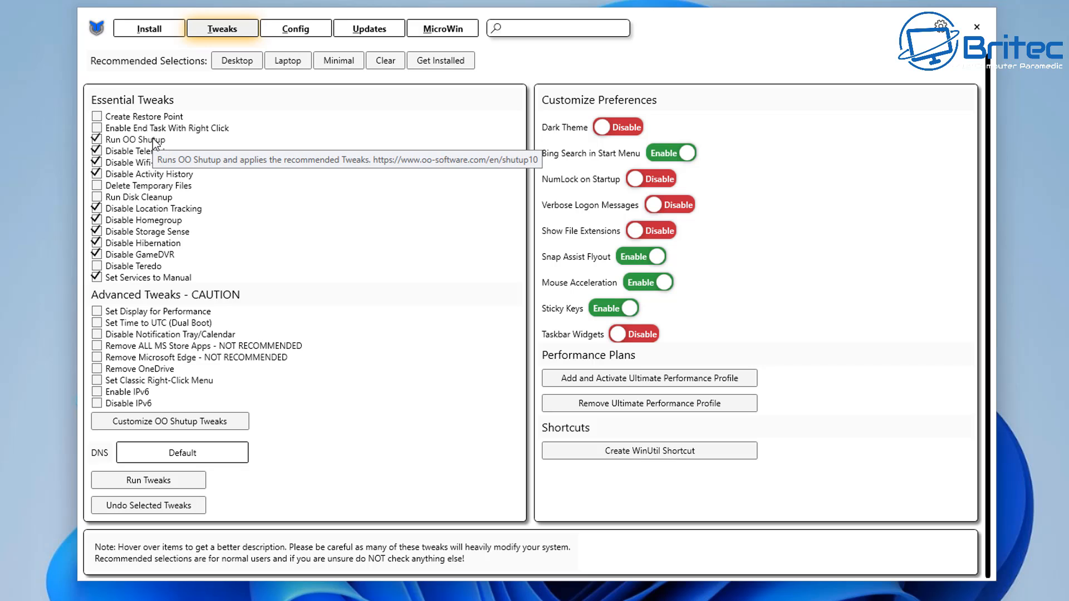
pyautogui.click(157, 486)
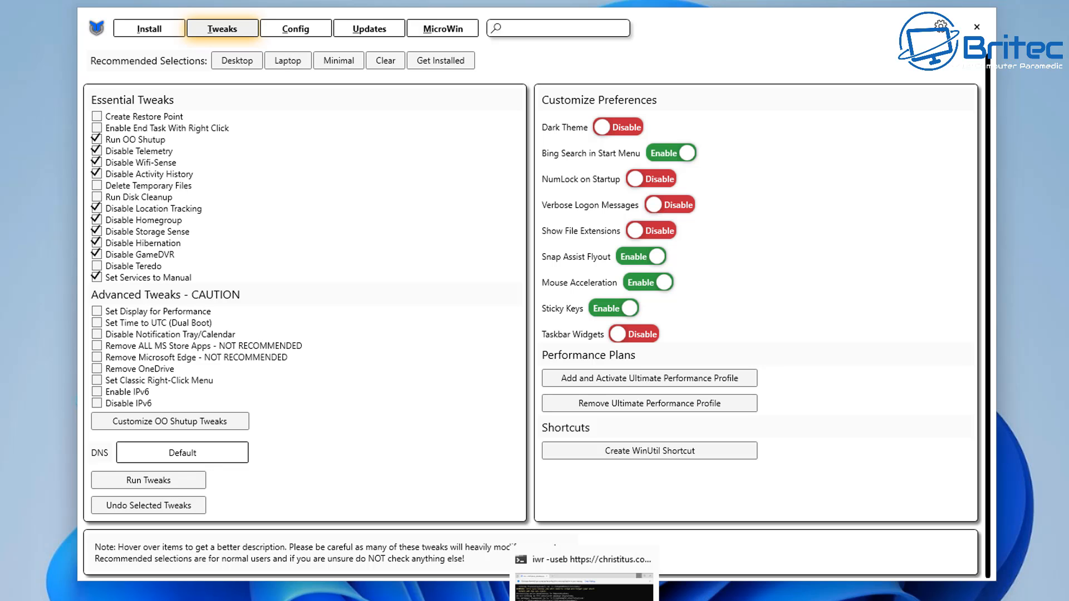
# - Bring up the Terminal window and scroll back through the tweak output
pyautogui.click(584, 585)
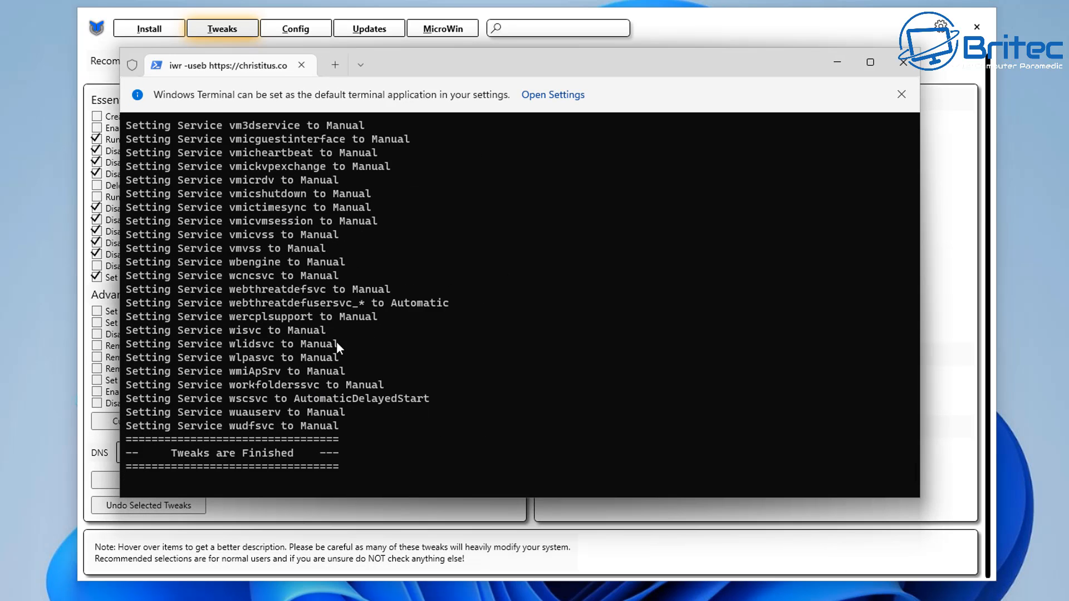
pyautogui.scroll(20, 340, 342)
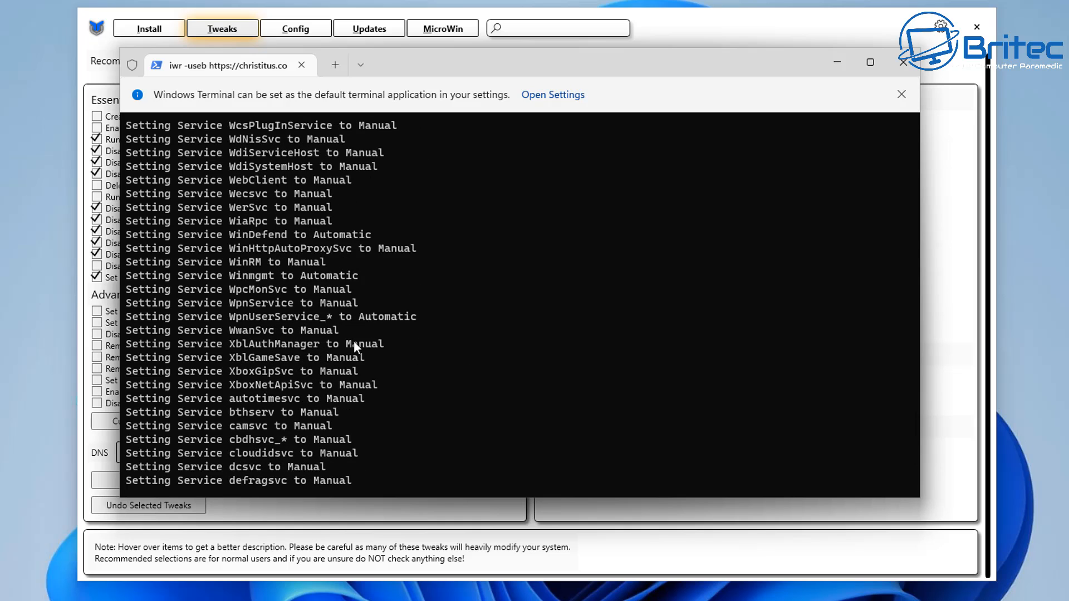
pyautogui.scroll(15, 353, 341)
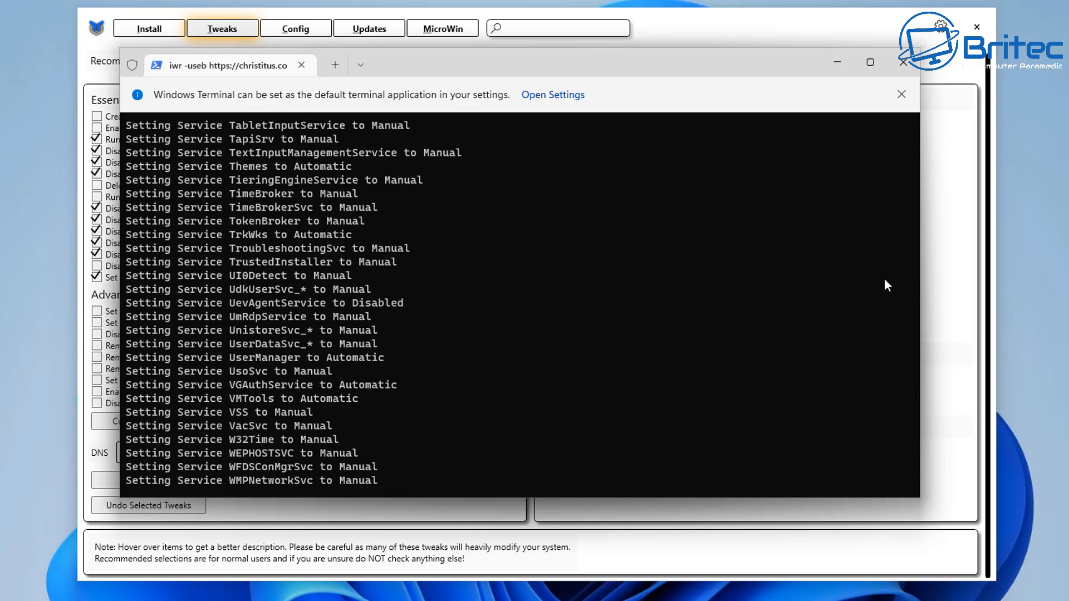
pyautogui.scroll(12, 885, 280)
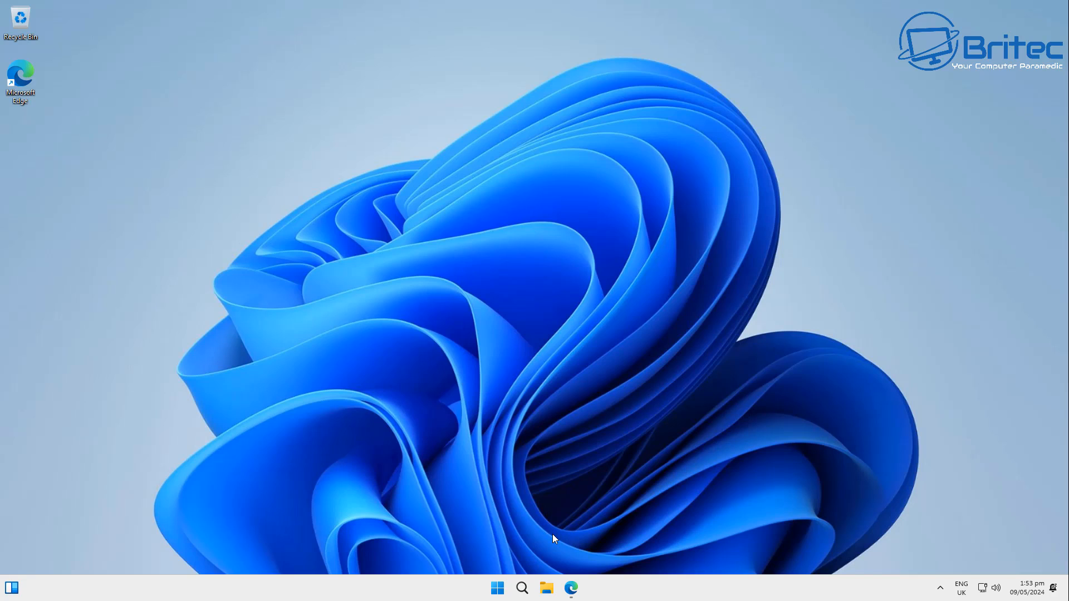
# - Restart the computer from the Start menu power options
pyautogui.click(497, 588)
pyautogui.click(671, 550)
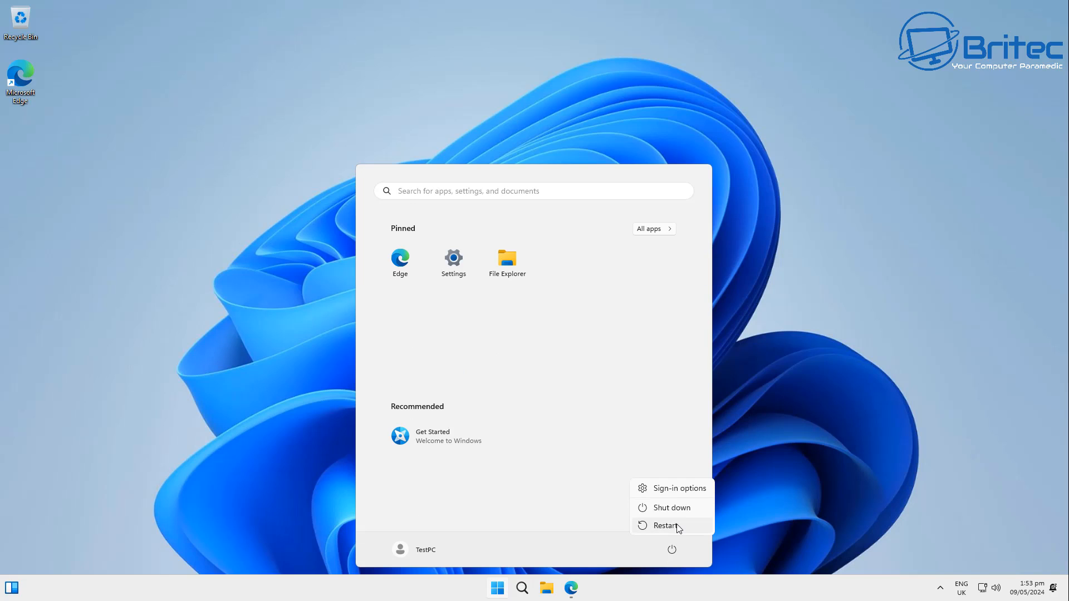
pyautogui.click(678, 526)
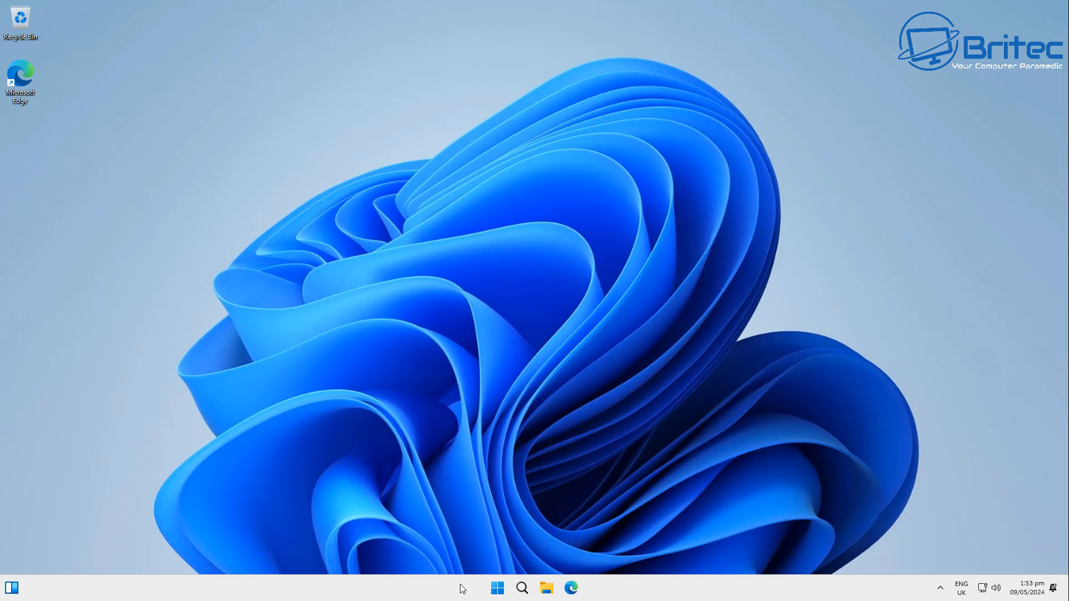
# - Open Task Manager from the Start button menu, view Memory and CPU performance, then close it
pyautogui.rightClick(462, 587)
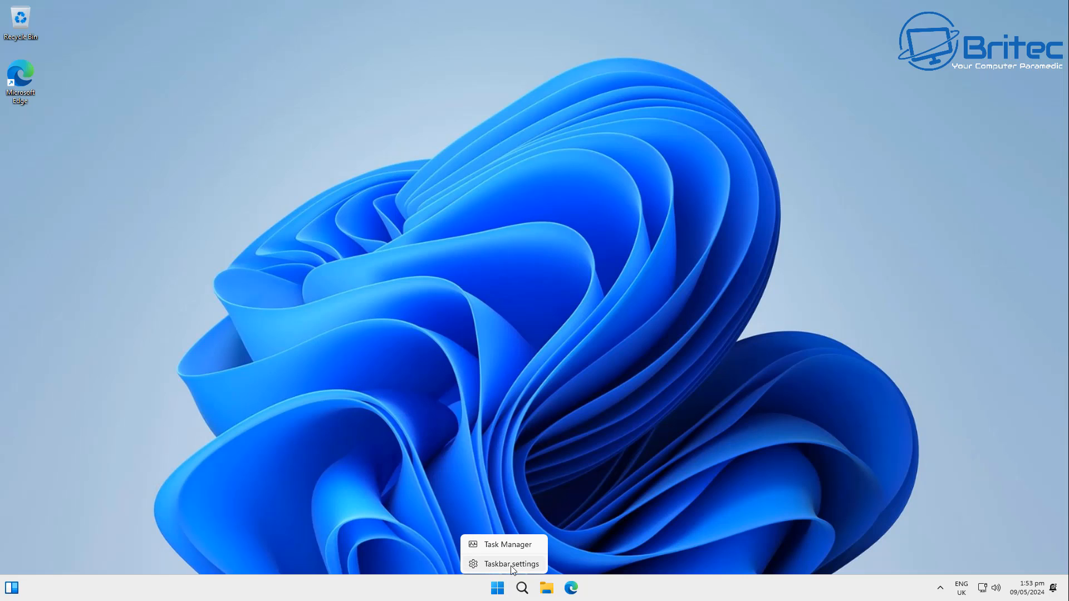
pyautogui.click(504, 550)
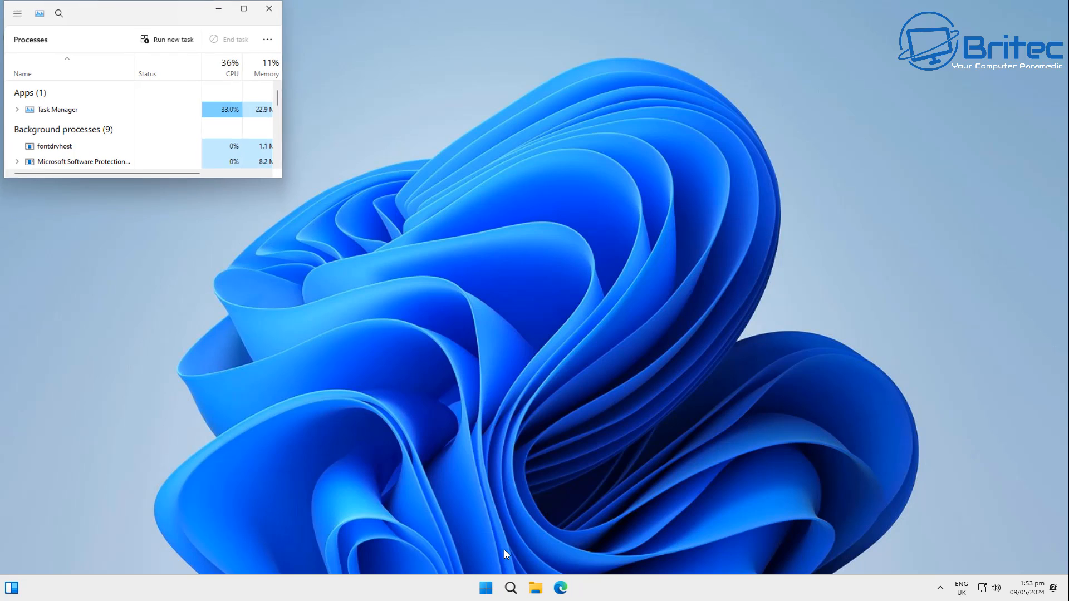
pyautogui.click(244, 12)
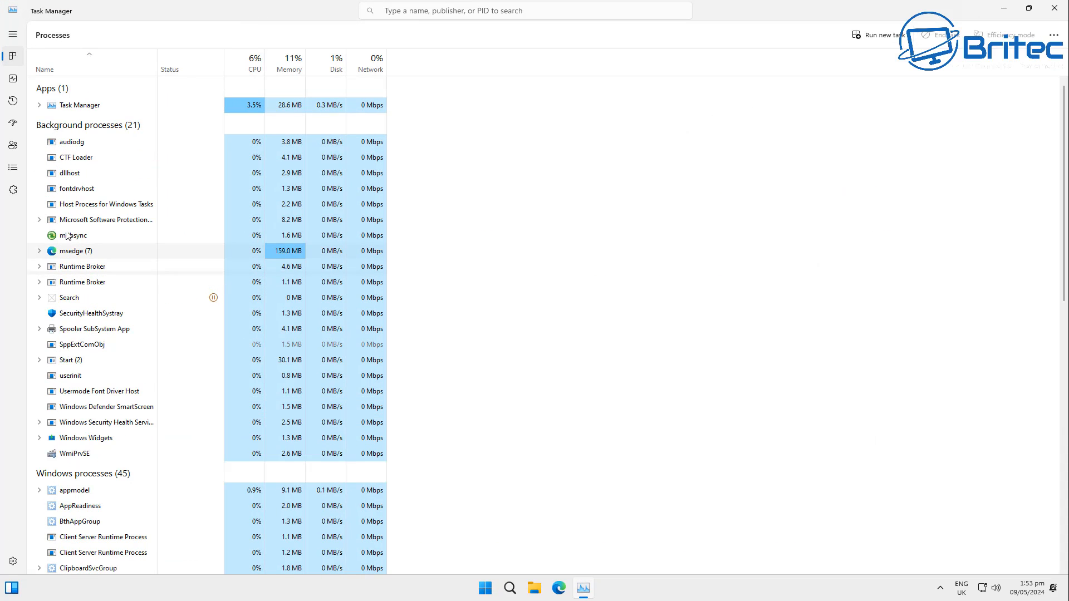
pyautogui.click(10, 79)
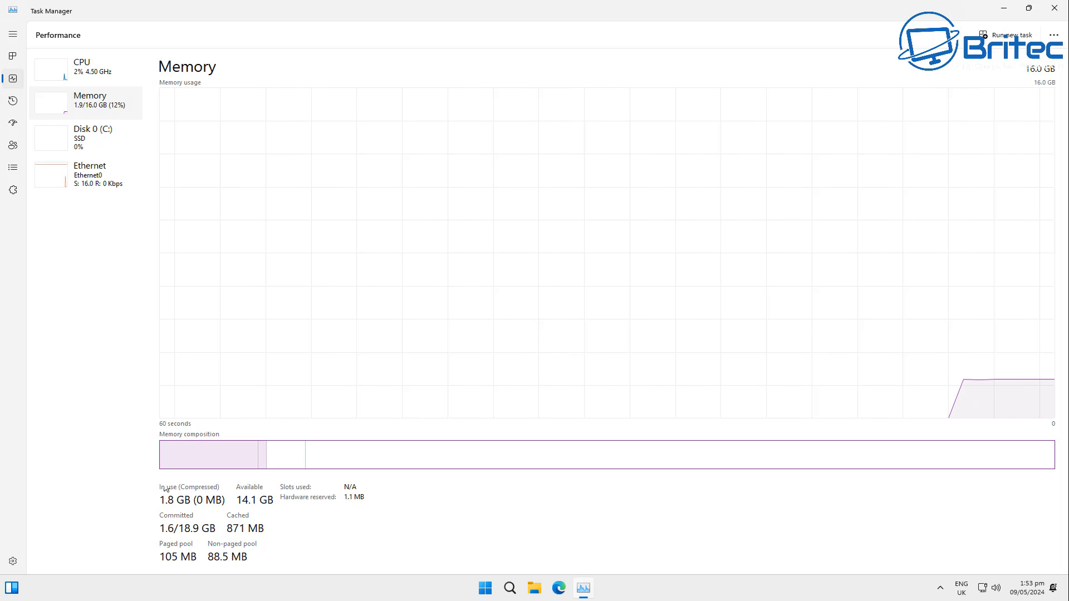
pyautogui.click(82, 67)
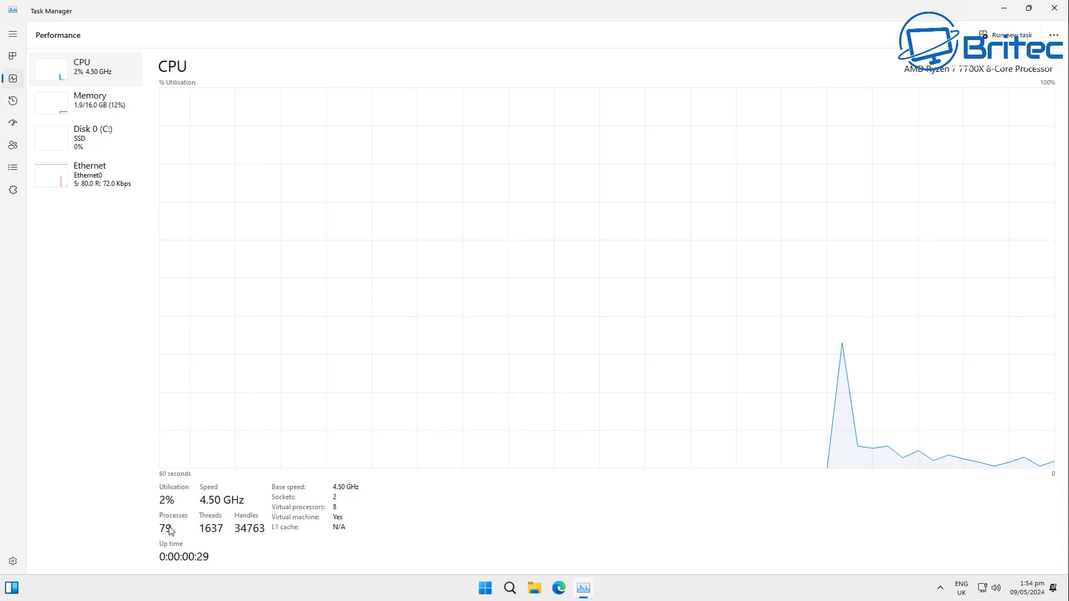
pyautogui.click(1060, 14)
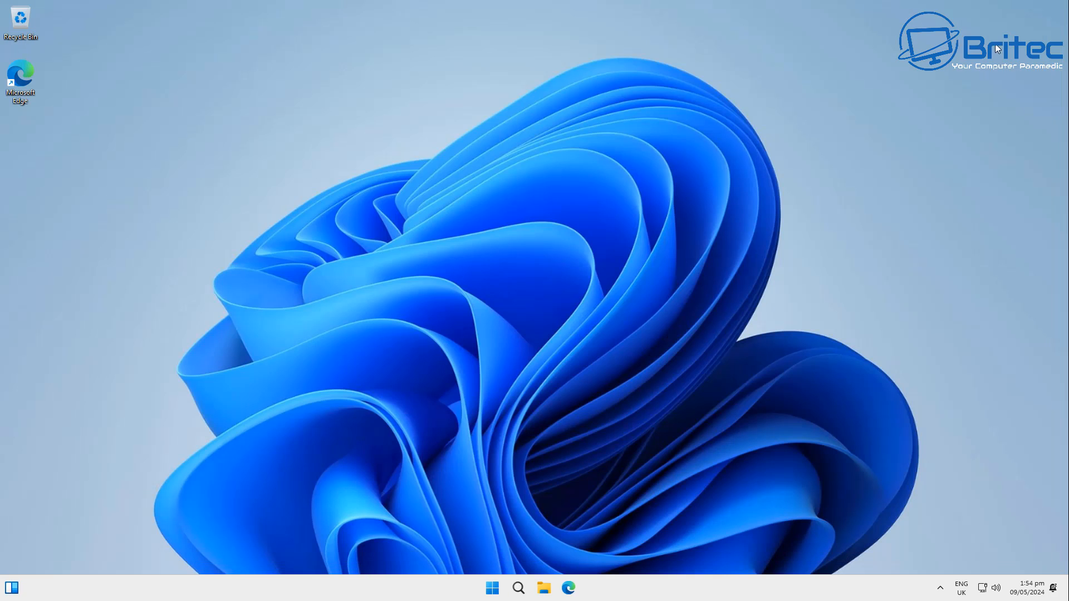
# - Open Settings from the pinned apps in the Start menu
pyautogui.click(498, 590)
pyautogui.click(457, 259)
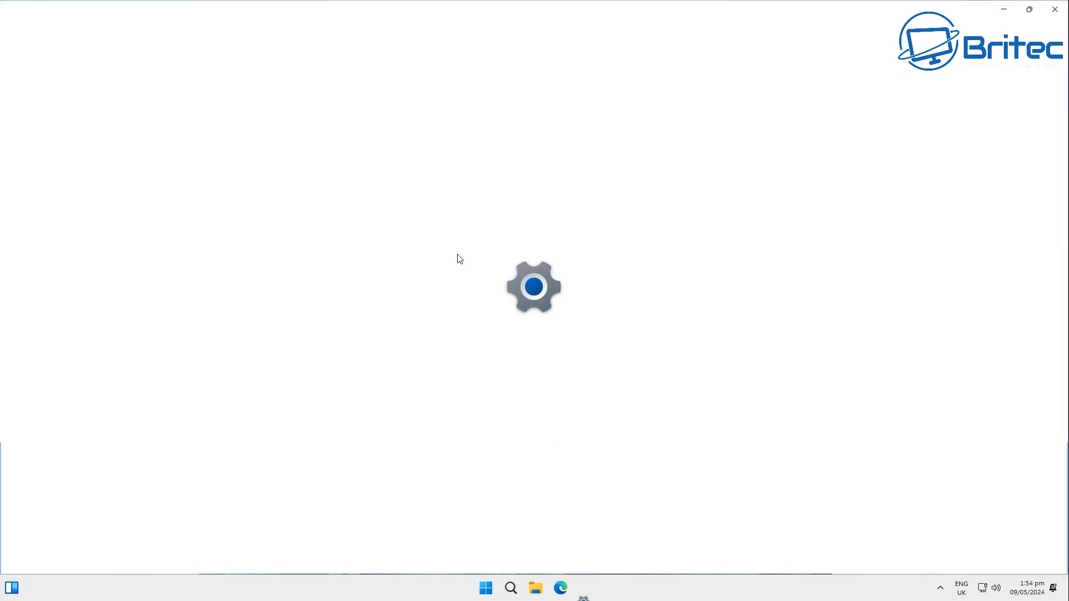
# - Open Privacy & security and review the Location permission settings
pyautogui.click(56, 349)
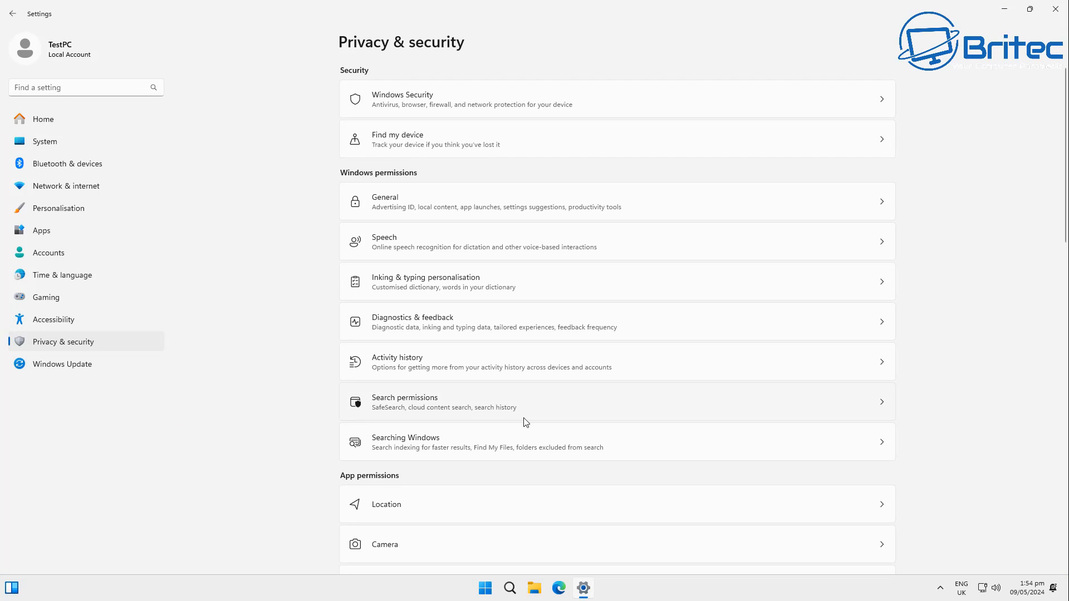
pyautogui.scroll(-4, 523, 424)
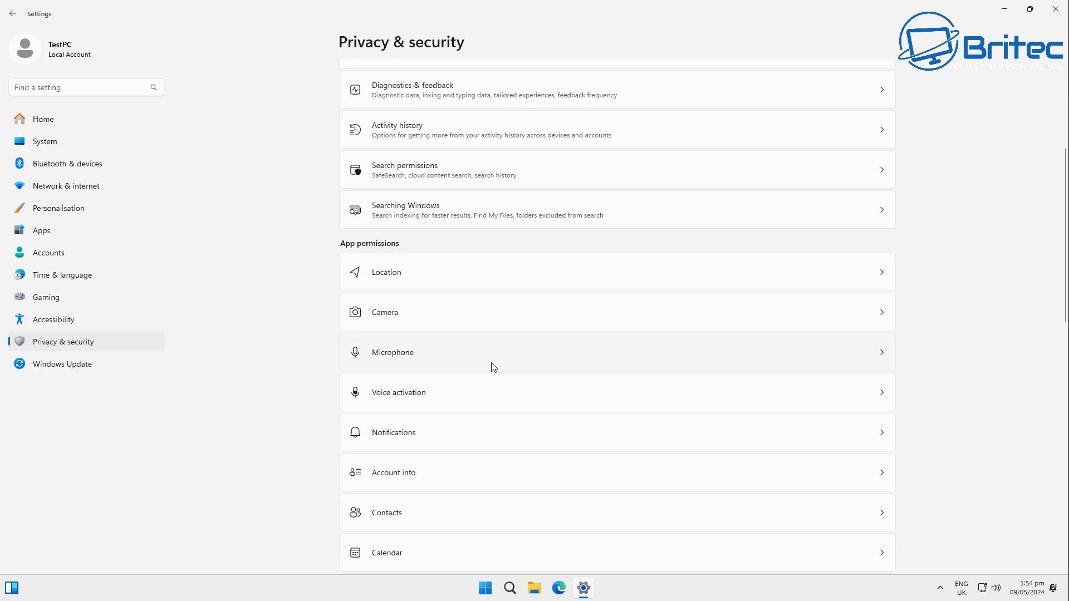
pyautogui.click(498, 267)
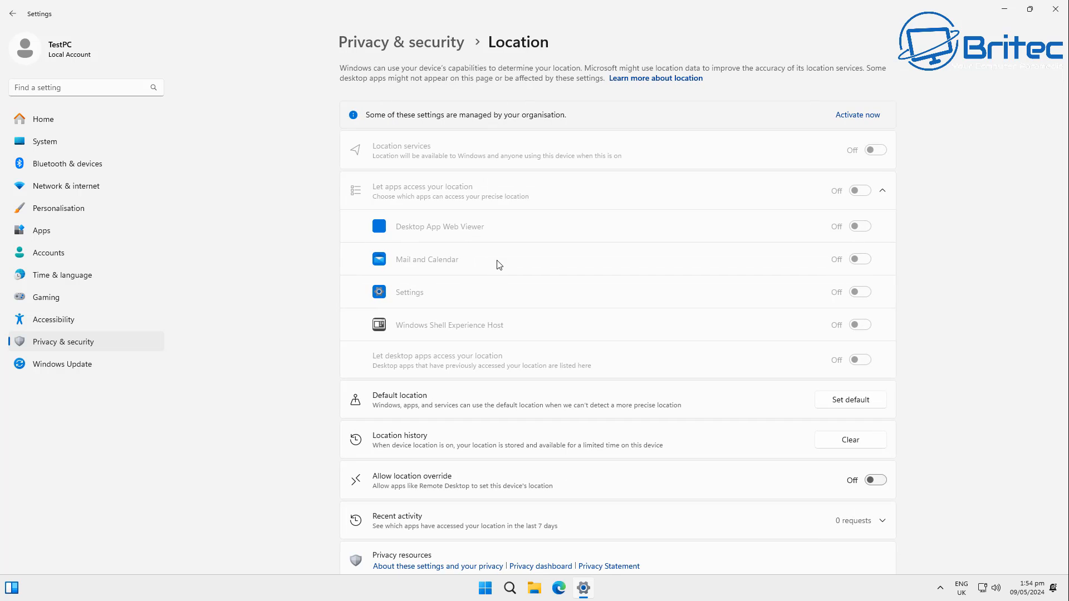
pyautogui.click(12, 13)
# - Review the Calendar and Messaging app permission pages under Privacy & security
pyautogui.scroll(-6, 488, 472)
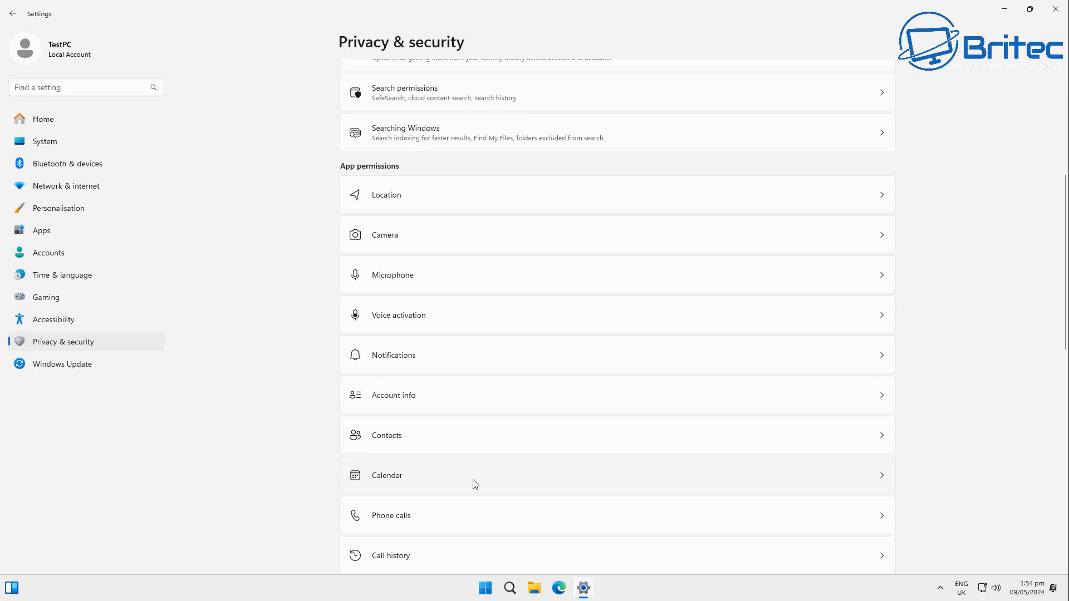
pyautogui.click(451, 406)
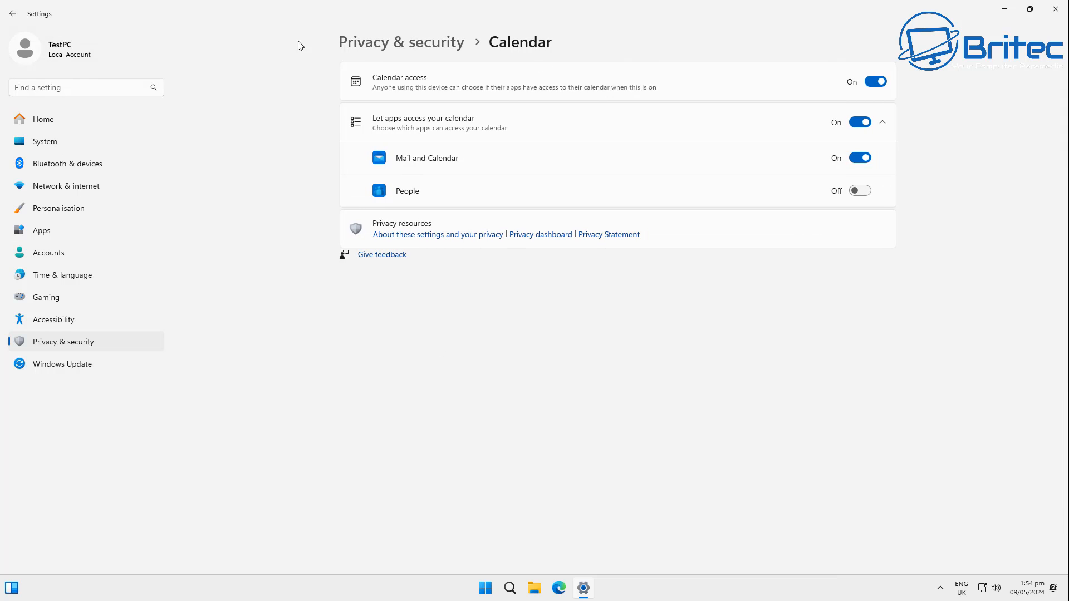
pyautogui.click(12, 13)
pyautogui.scroll(-5, 444, 433)
pyautogui.scroll(-2, 449, 438)
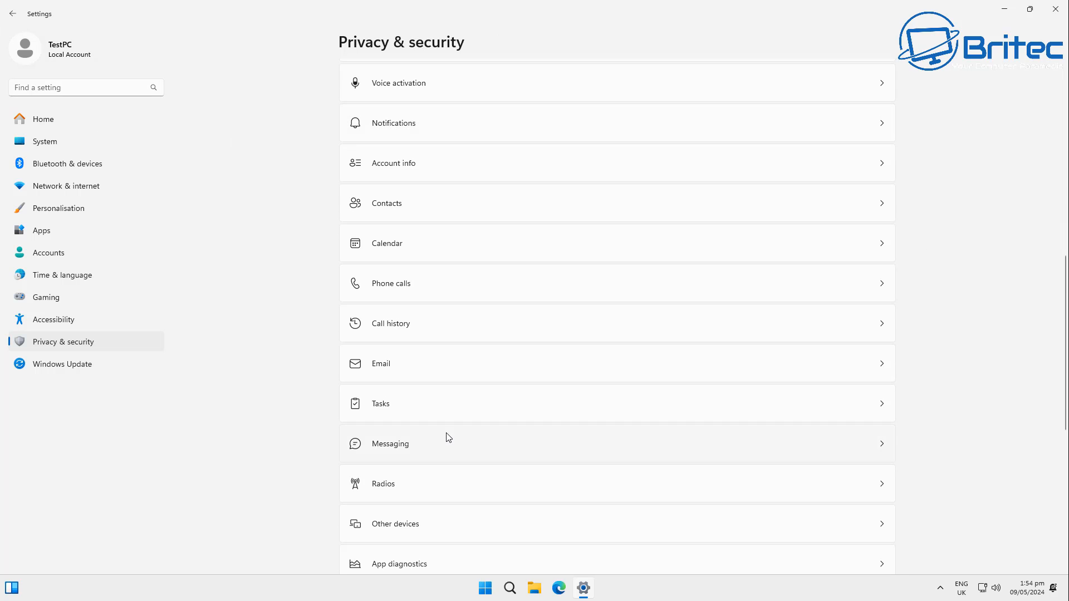
pyautogui.click(444, 444)
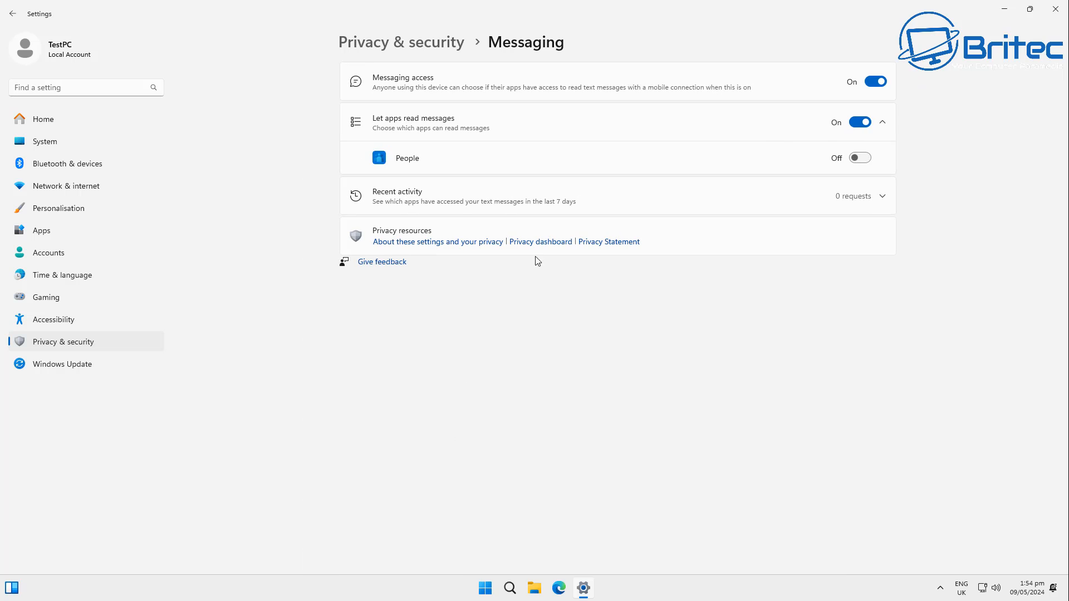
pyautogui.click(11, 13)
# - Review the File system, Inking & typing personalisation, and Diagnostics & feedback privacy pages
pyautogui.scroll(-13, 440, 453)
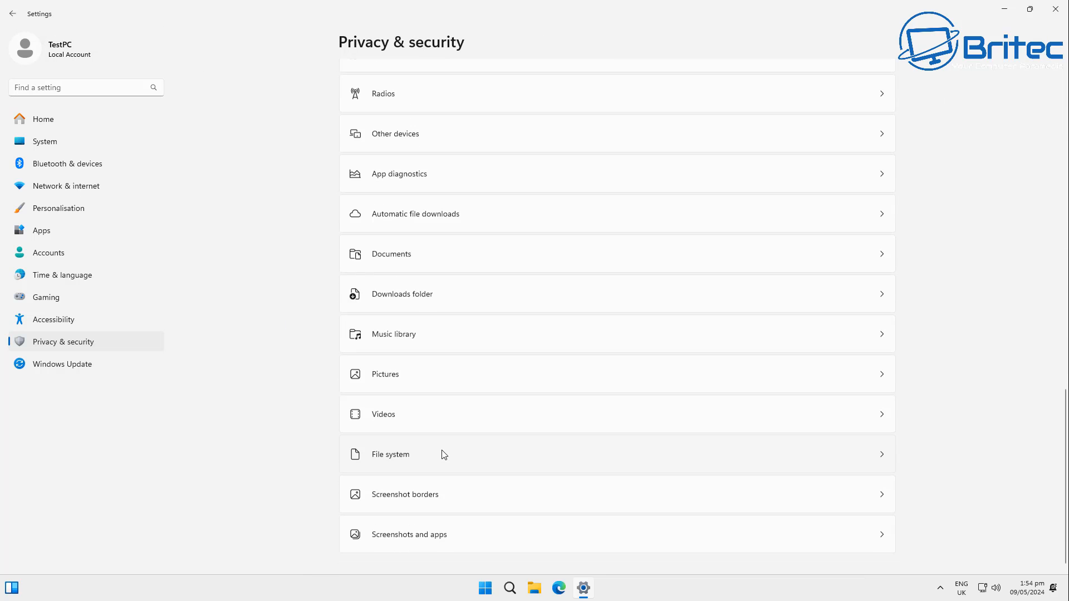
pyautogui.click(444, 454)
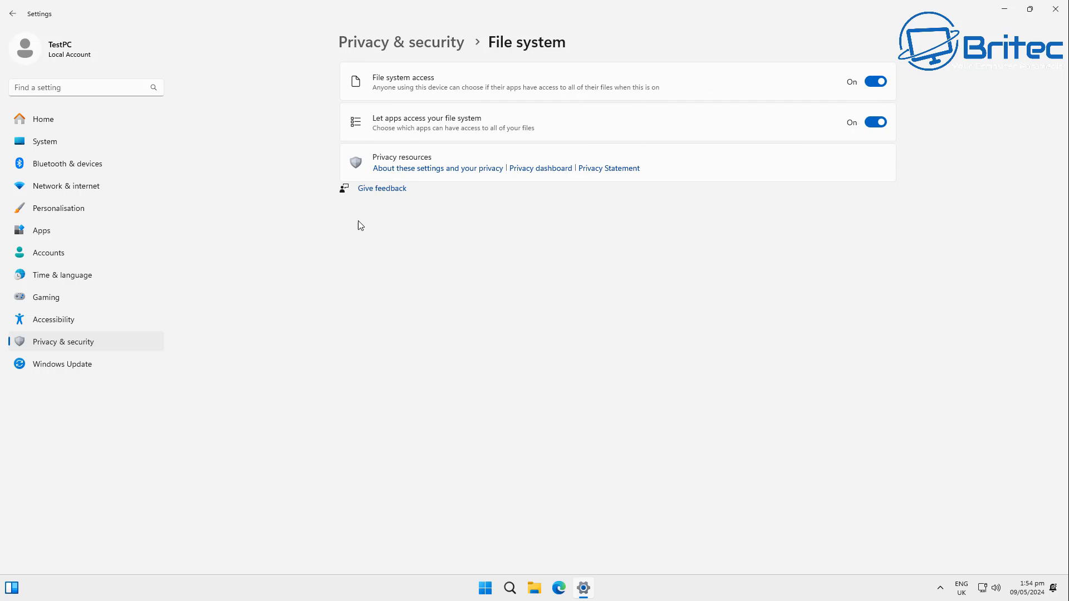
pyautogui.click(12, 14)
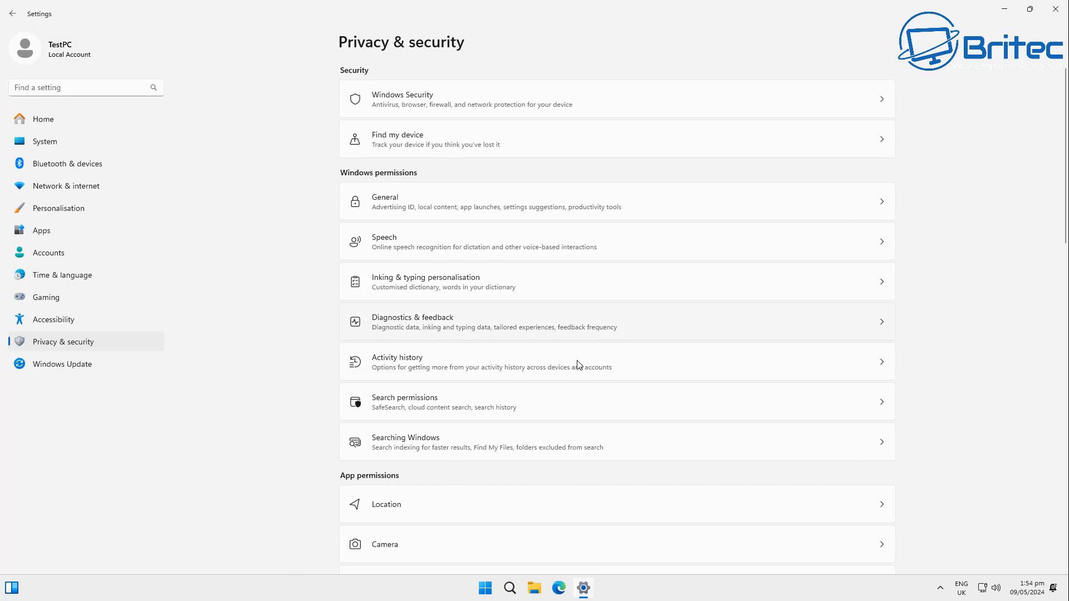
pyautogui.scroll(-5, 591, 379)
pyautogui.scroll(-5, 607, 399)
pyautogui.scroll(9, 596, 401)
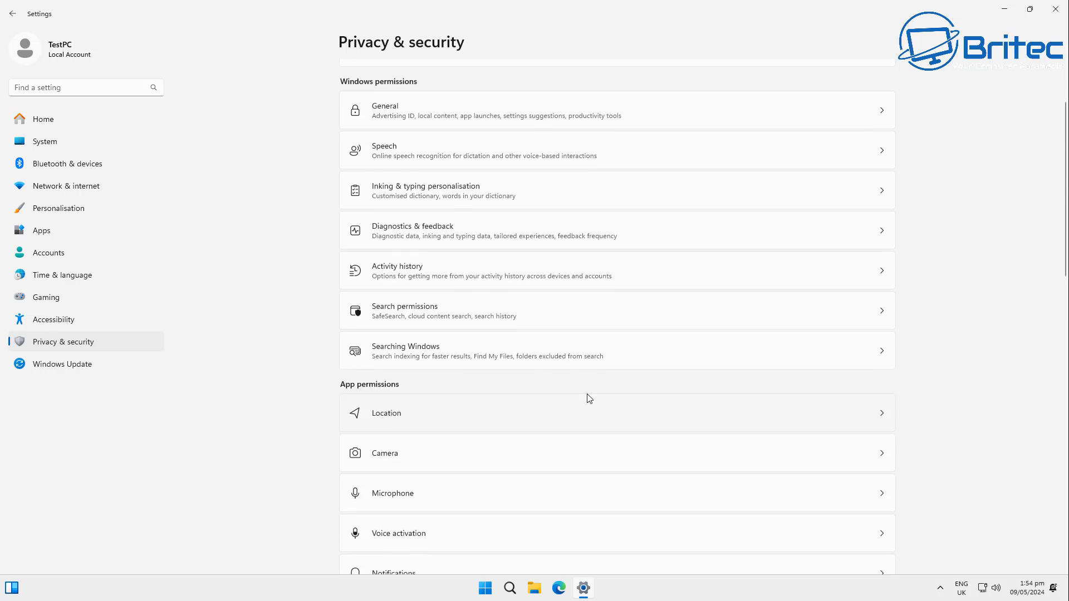
pyautogui.click(456, 203)
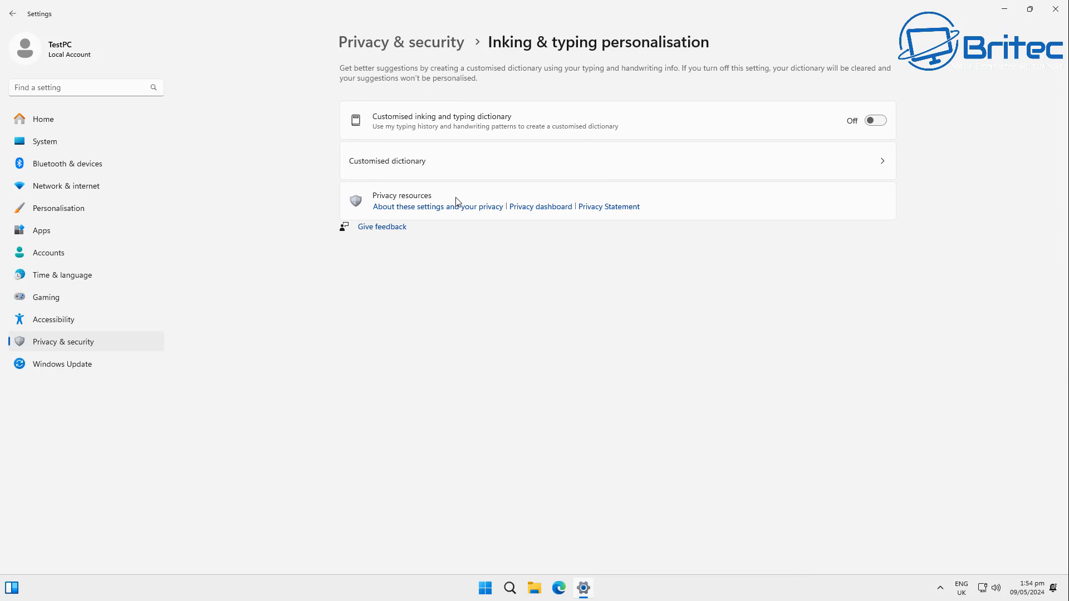
pyautogui.click(11, 14)
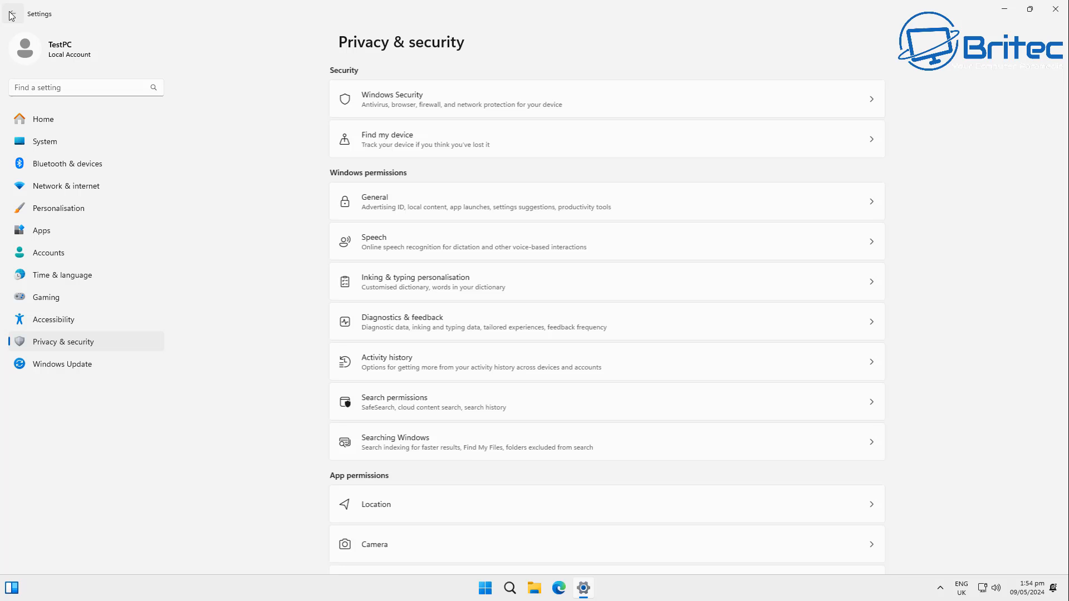
pyautogui.click(451, 318)
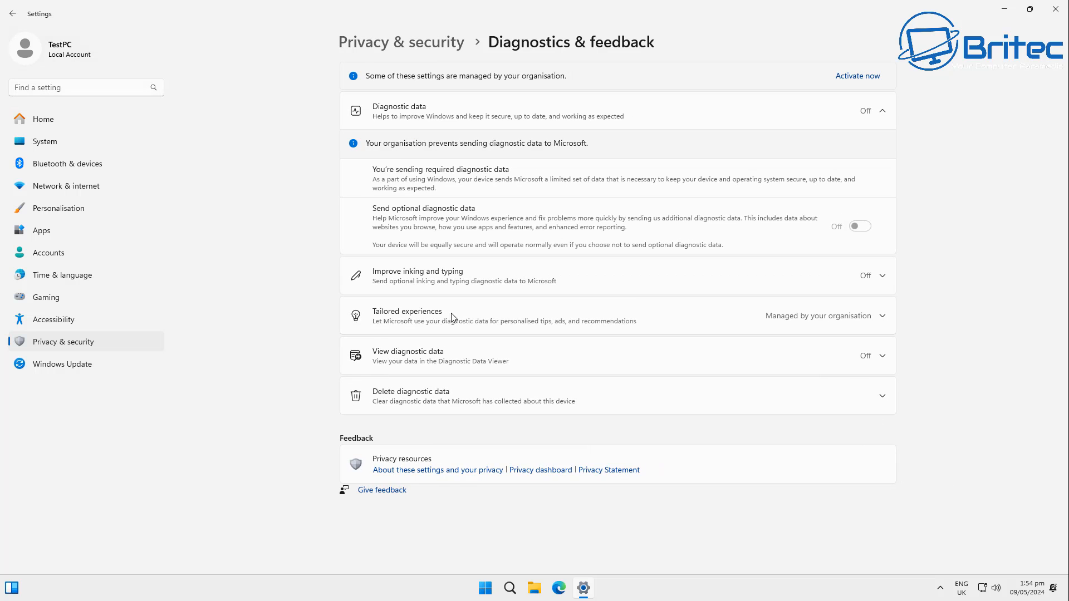
pyautogui.click(12, 14)
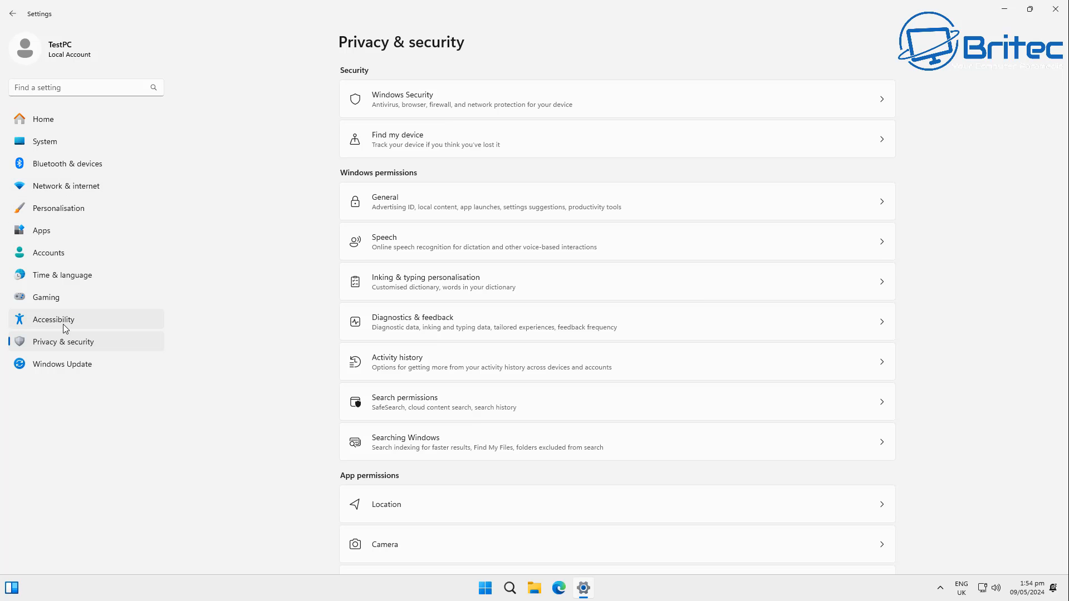
# - Open System settings and review the Notifications page
pyautogui.click(55, 154)
pyautogui.click(55, 148)
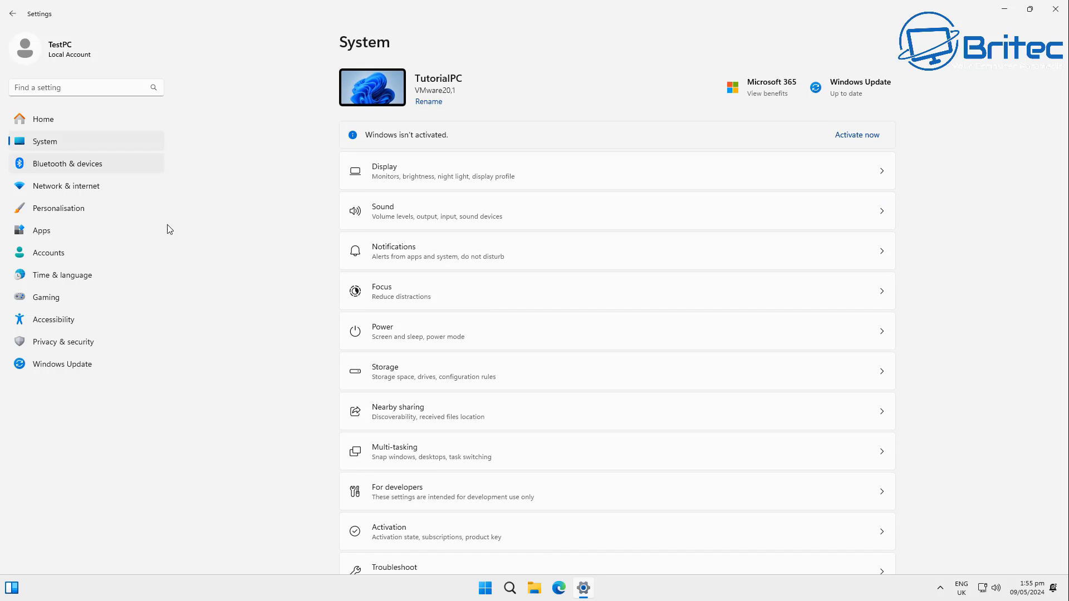
pyautogui.click(569, 260)
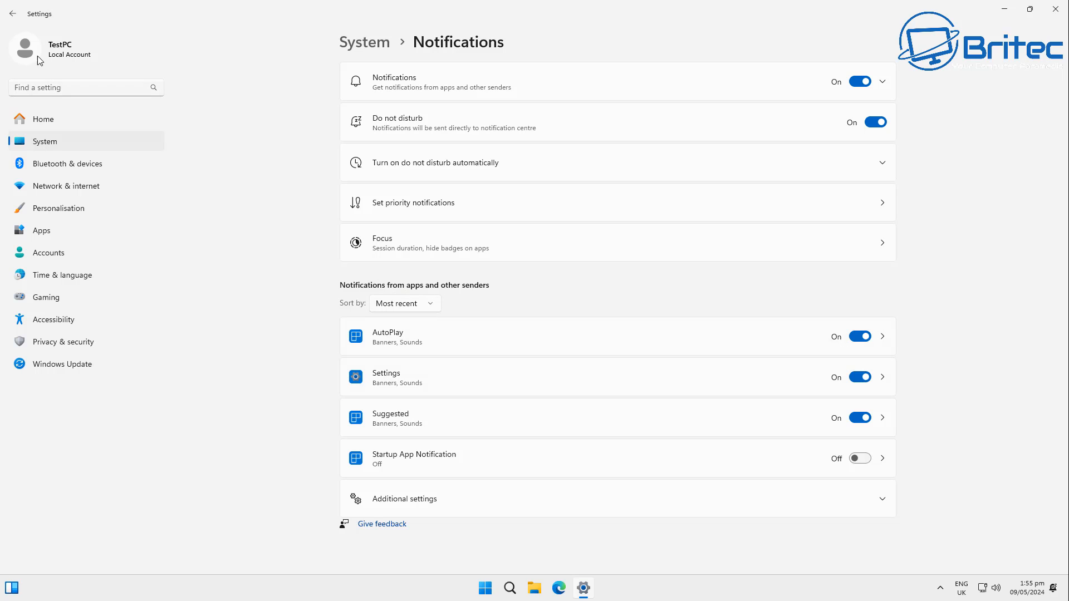
pyautogui.click(13, 15)
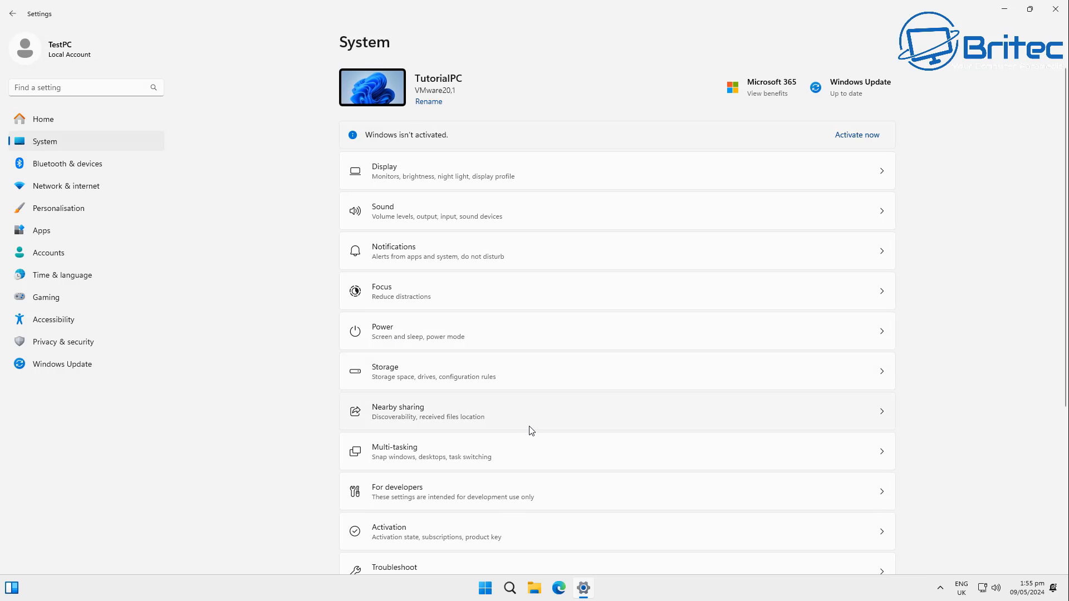
# - Review the Storage page and scroll through the remaining System settings
pyautogui.click(542, 389)
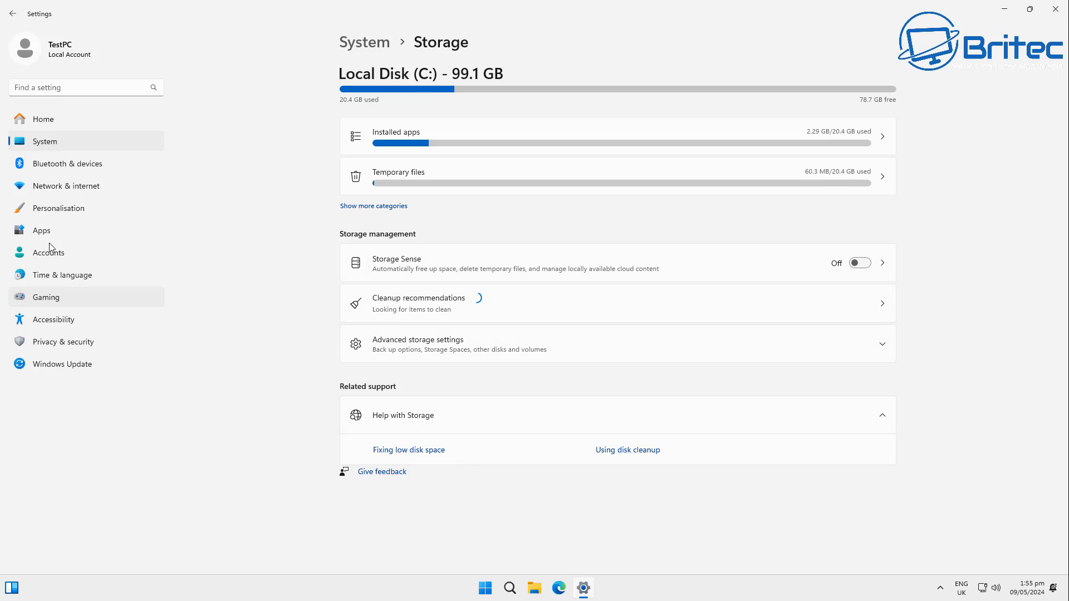
pyautogui.click(13, 14)
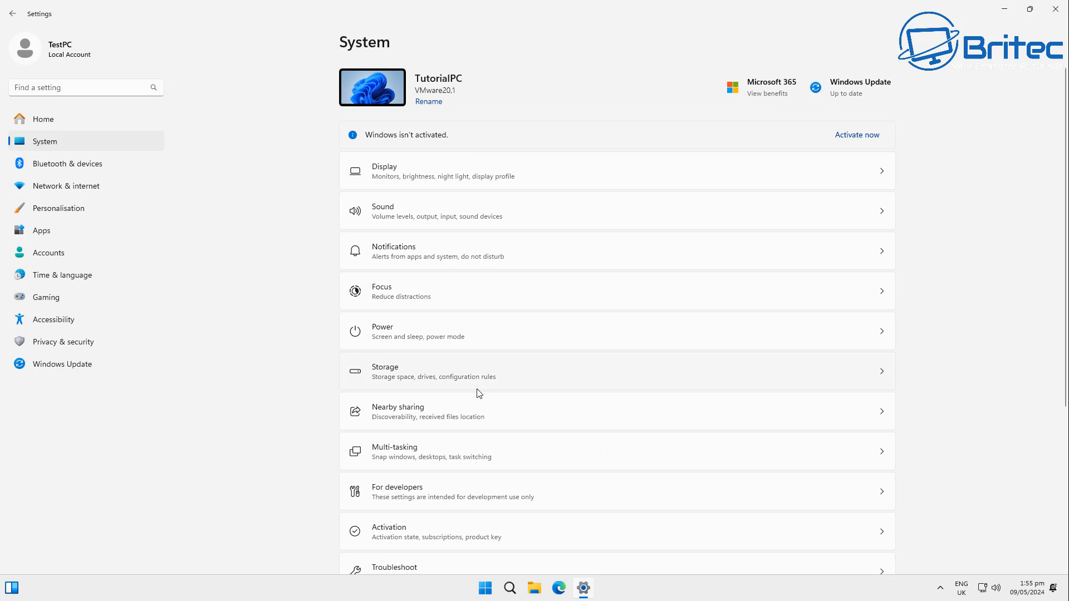
pyautogui.scroll(-5, 524, 468)
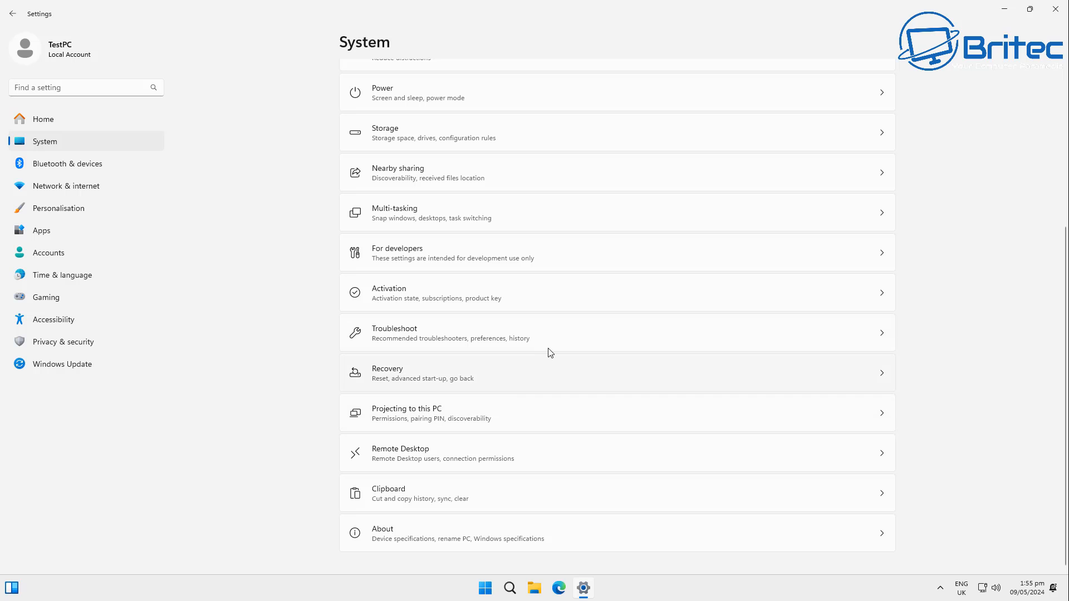
pyautogui.click(544, 409)
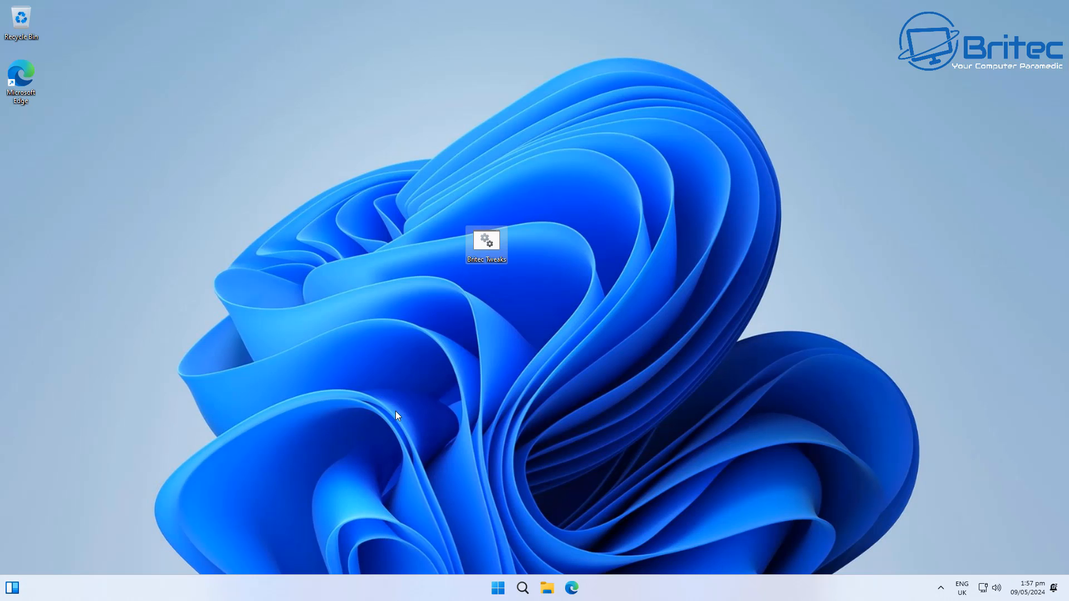
# - Run the Britec Tweaks script on the desktop as administrator and confirm applying the tweaks with yes
pyautogui.rightClick(486, 241)
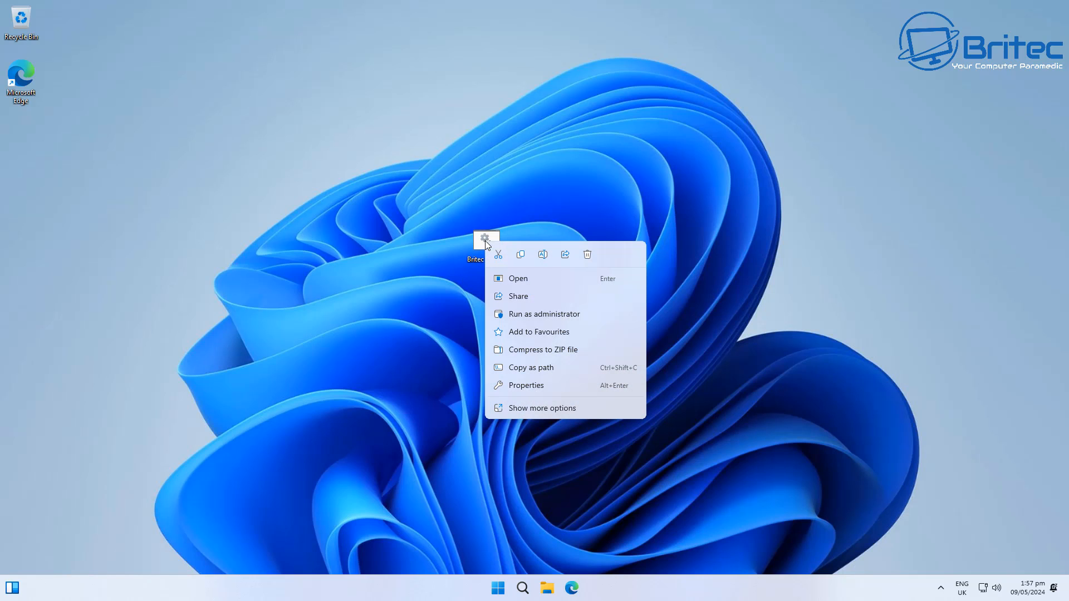
pyautogui.click(544, 315)
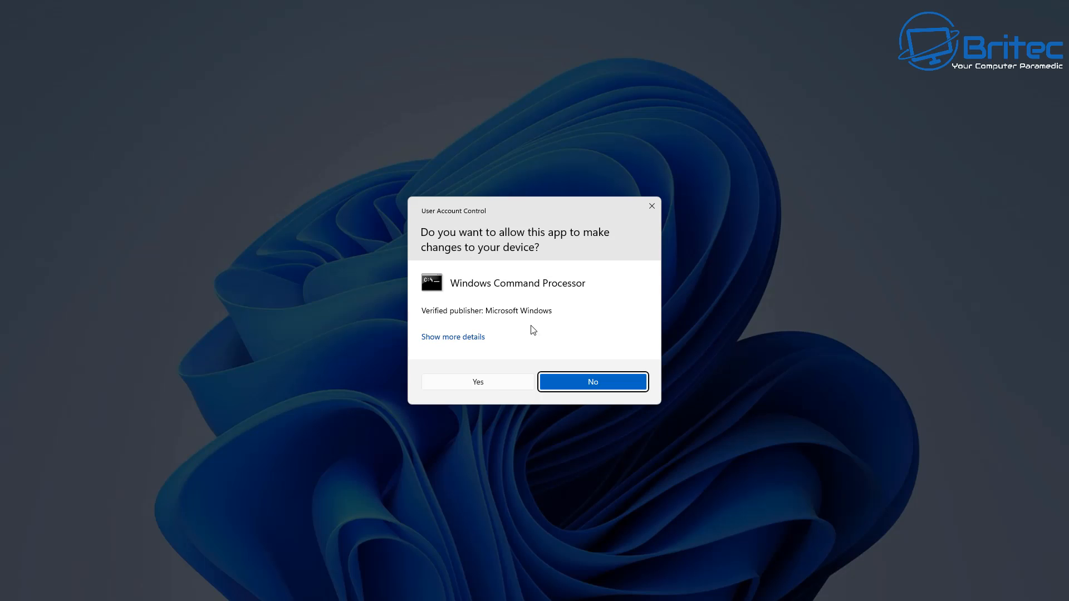
pyautogui.click(497, 382)
pyautogui.moveTo(397, 126); pyautogui.dragTo(540, 146)
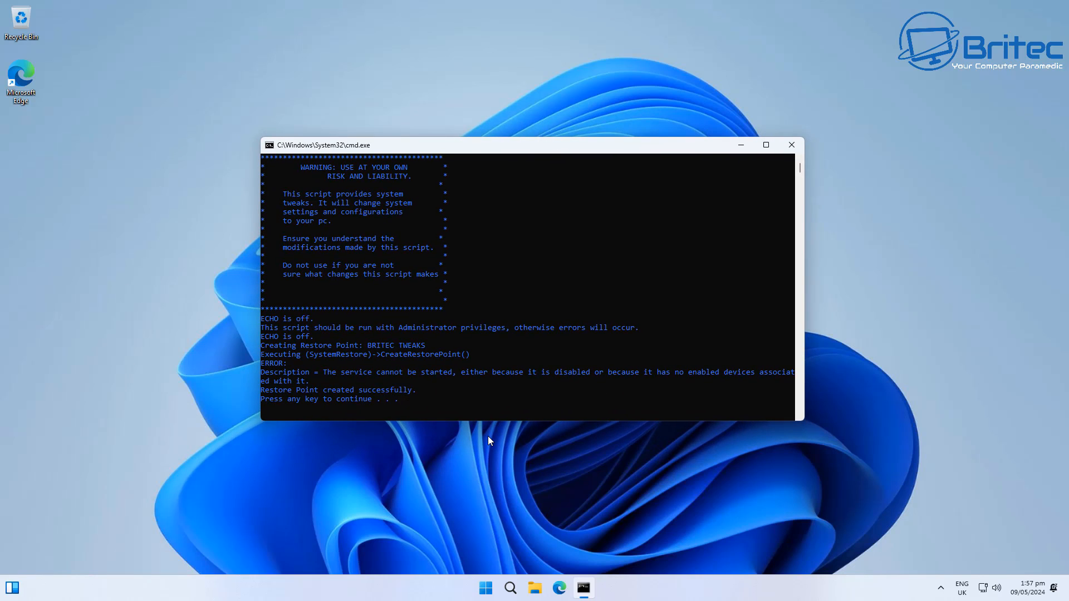
pyautogui.press('Return')
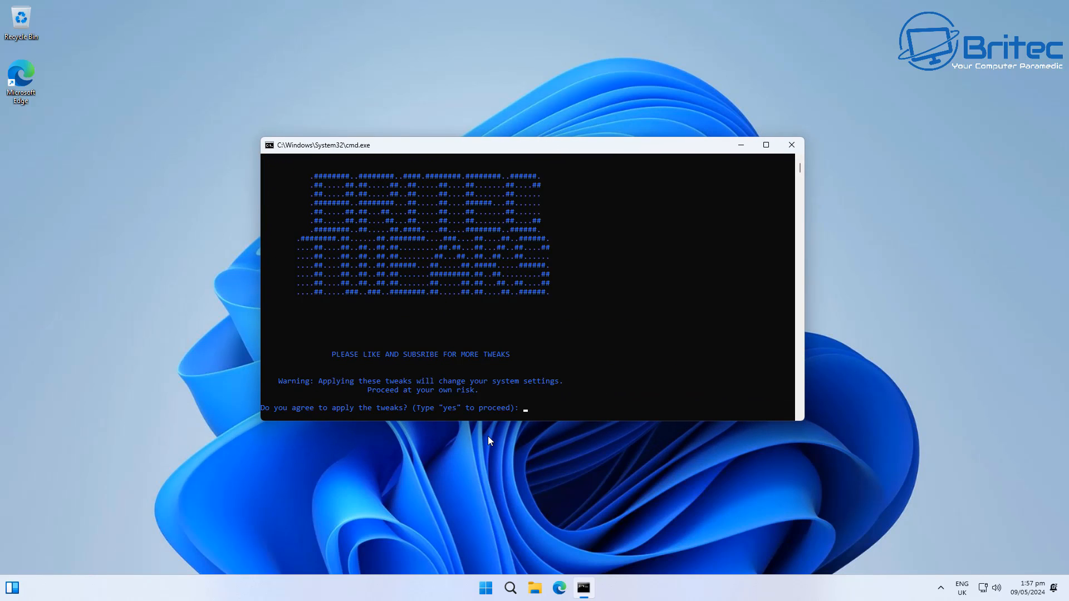
pyautogui.write('yes')
pyautogui.press('Return')
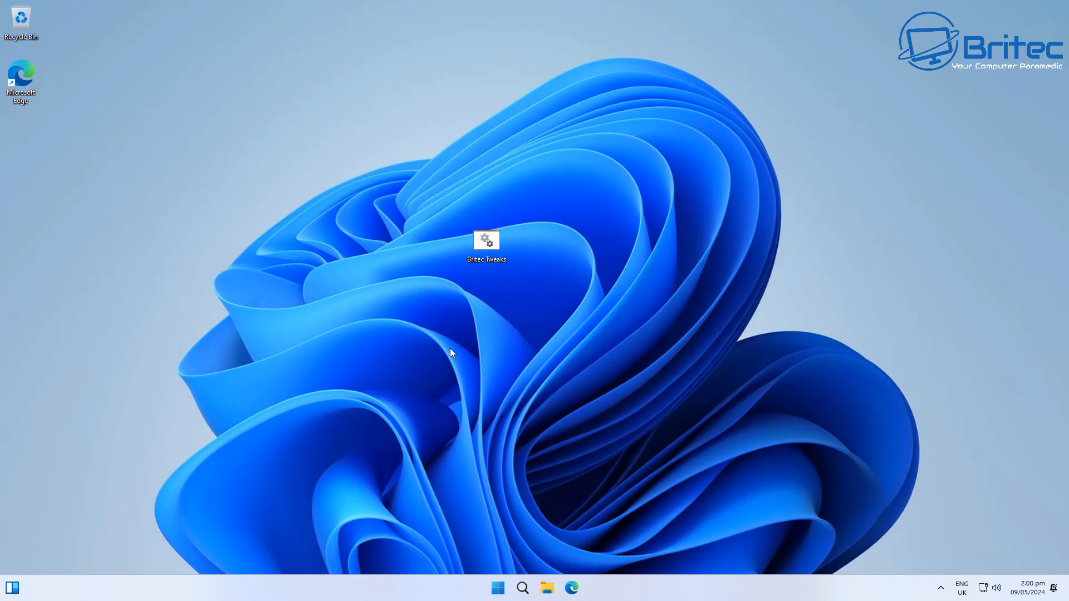
# - Open Settings from the Start menu and review Activity history under Privacy & security
pyautogui.click(498, 587)
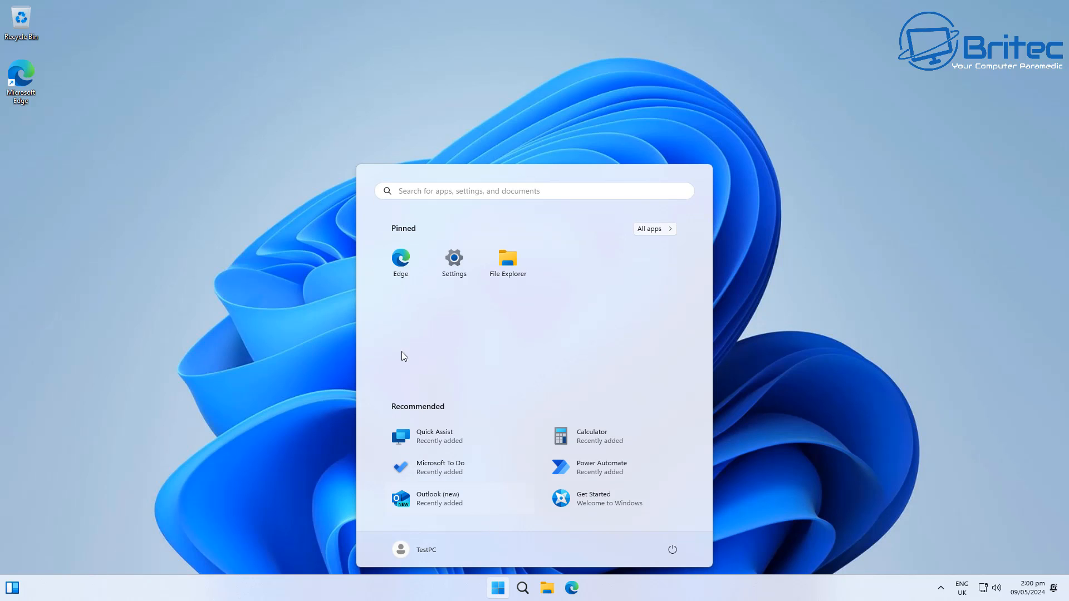
pyautogui.click(453, 265)
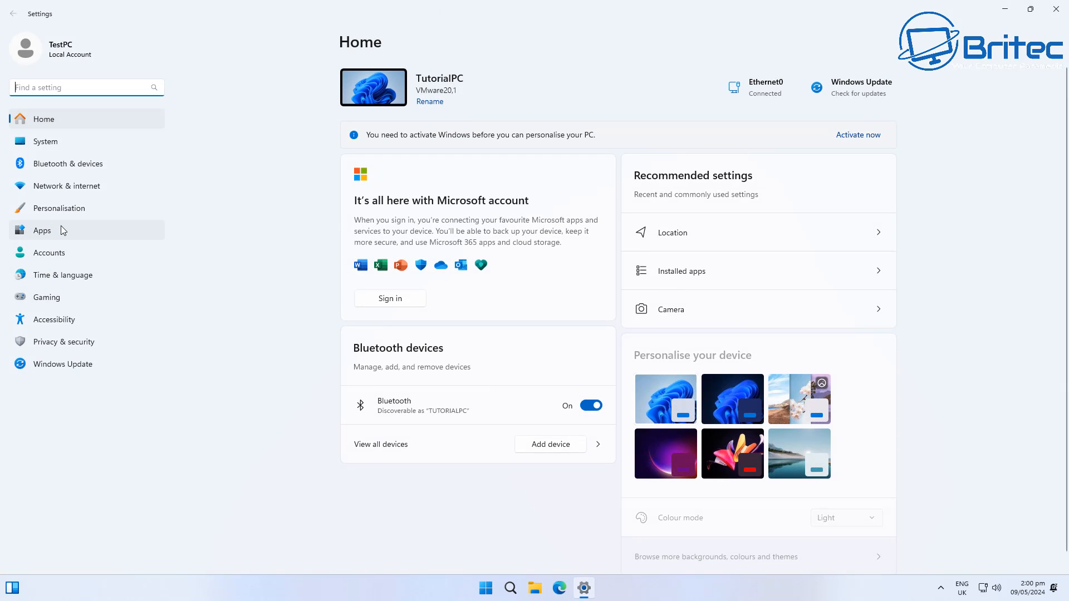
pyautogui.click(84, 342)
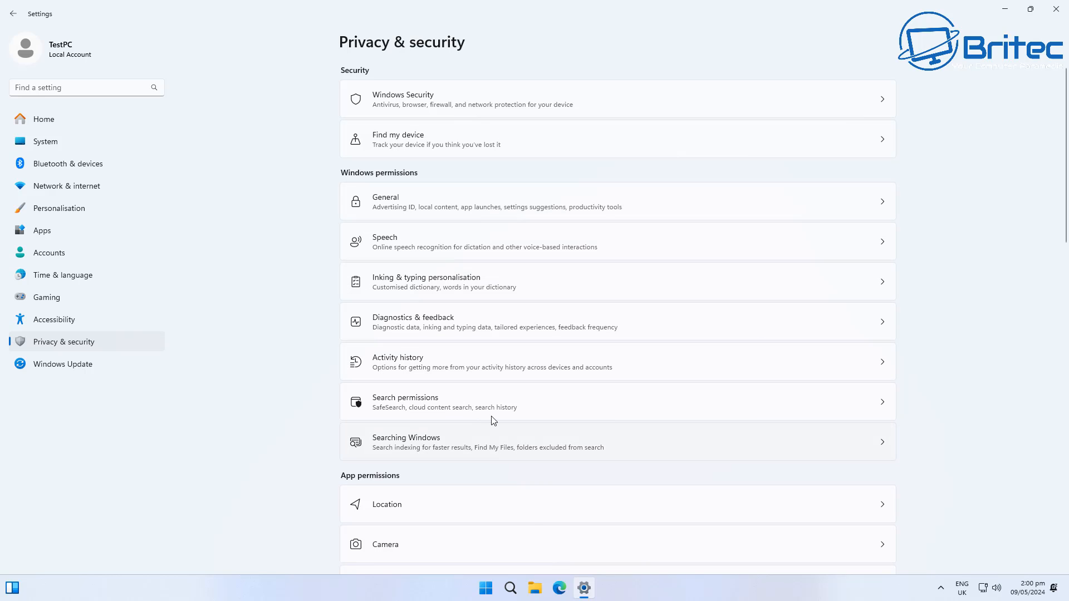
pyautogui.click(618, 368)
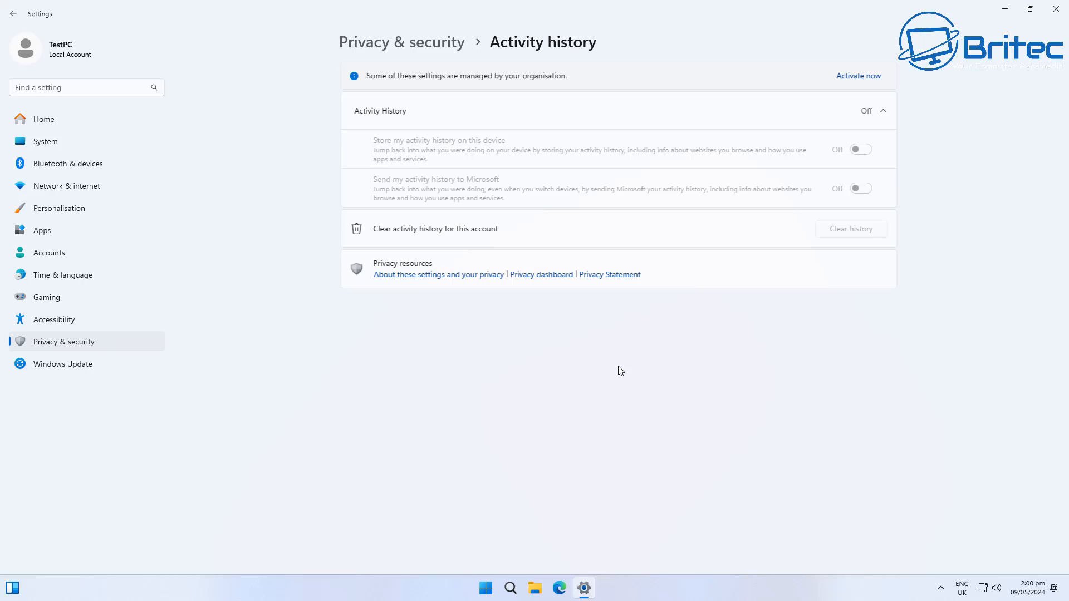
pyautogui.click(13, 13)
# - Review the Notifications permission page under Privacy & security and scroll through the remaining app permissions
pyautogui.scroll(-4, 565, 401)
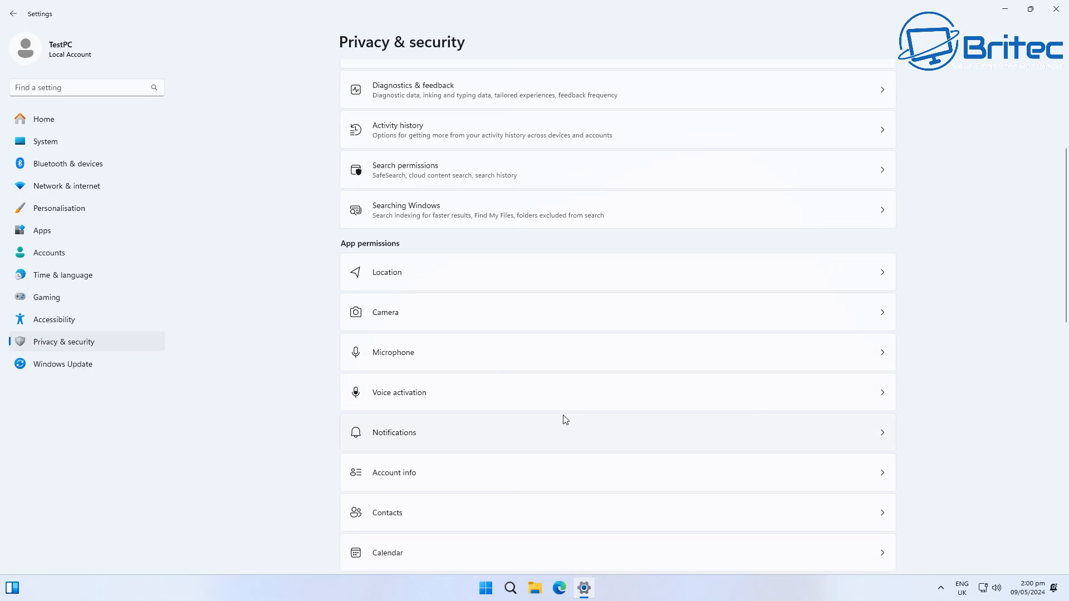
pyautogui.click(545, 431)
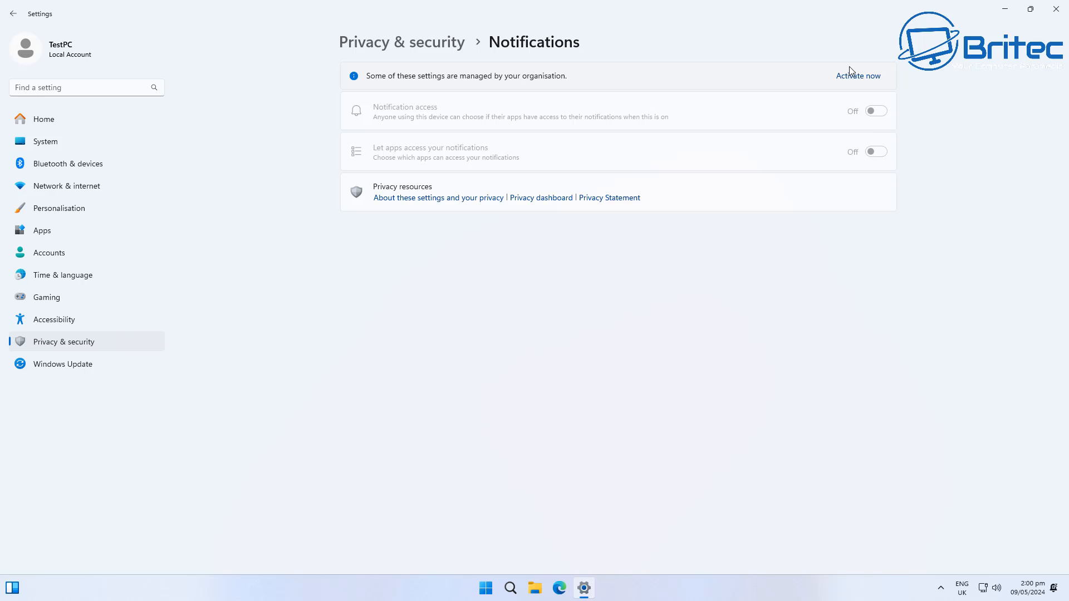
pyautogui.click(13, 13)
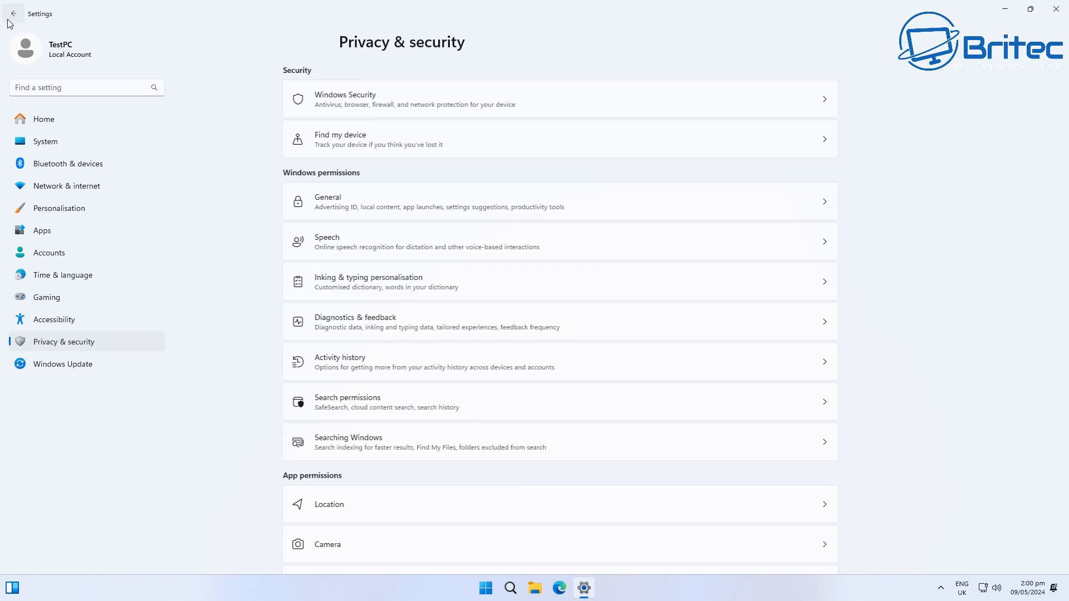
pyautogui.scroll(-10, 745, 332)
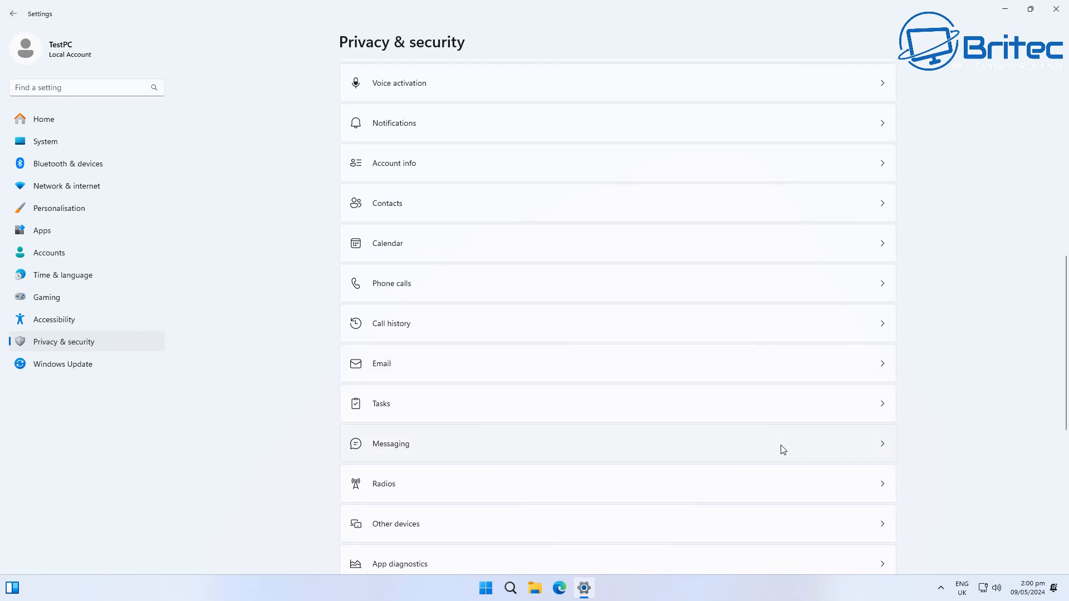
pyautogui.click(625, 479)
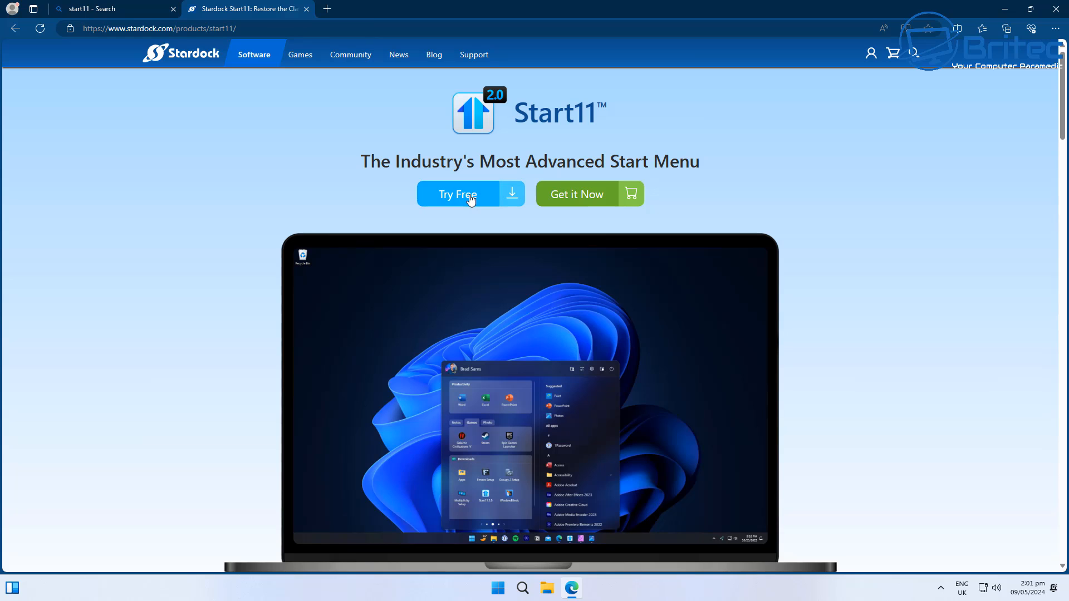
# - Download the Start11 free trial installer from the Stardock website and close the search tab
pyautogui.click(509, 198)
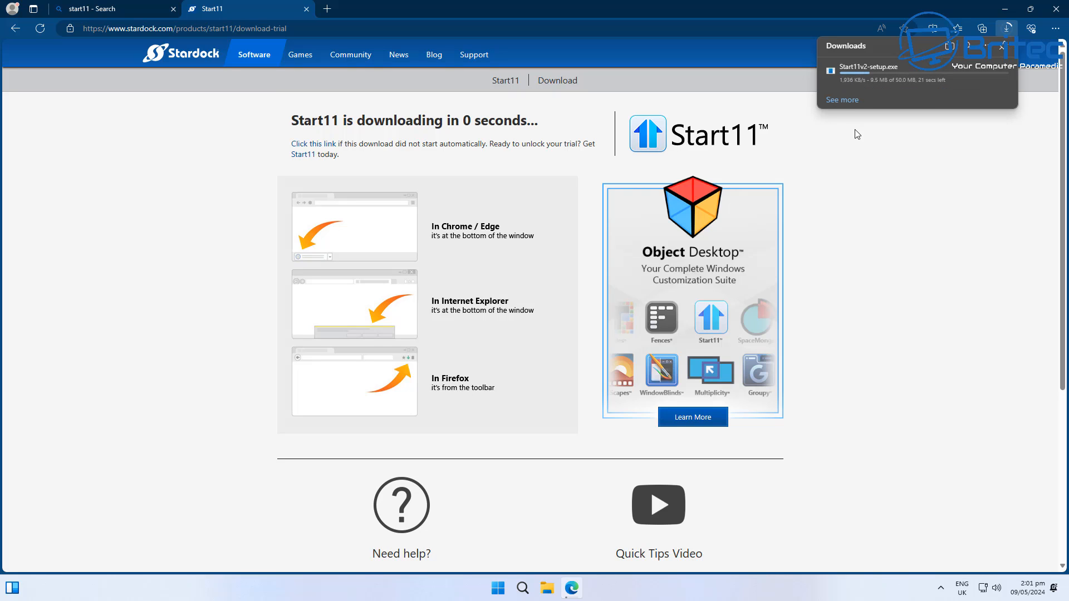
pyautogui.click(174, 9)
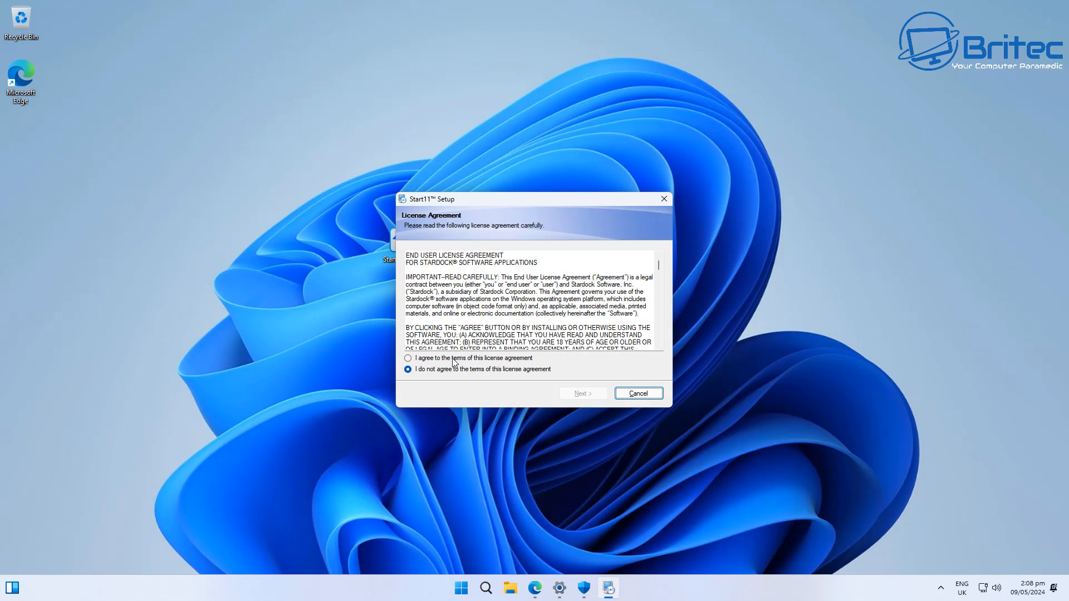
# - Install Start11 by accepting the licence agreement and default folder, then start the 30 day trial
pyautogui.click(453, 358)
pyautogui.click(578, 395)
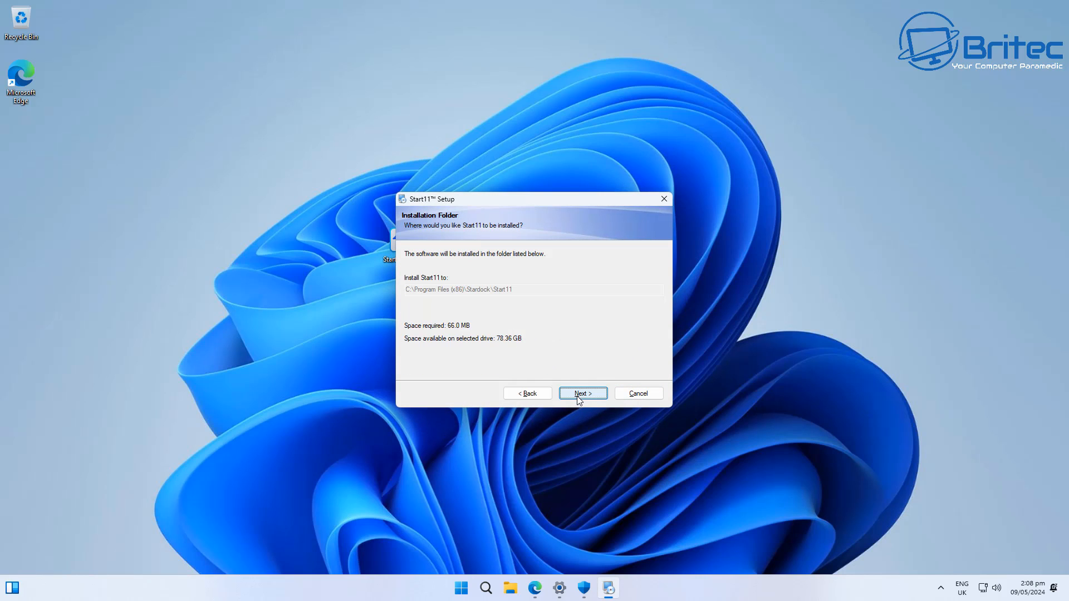
pyautogui.click(579, 397)
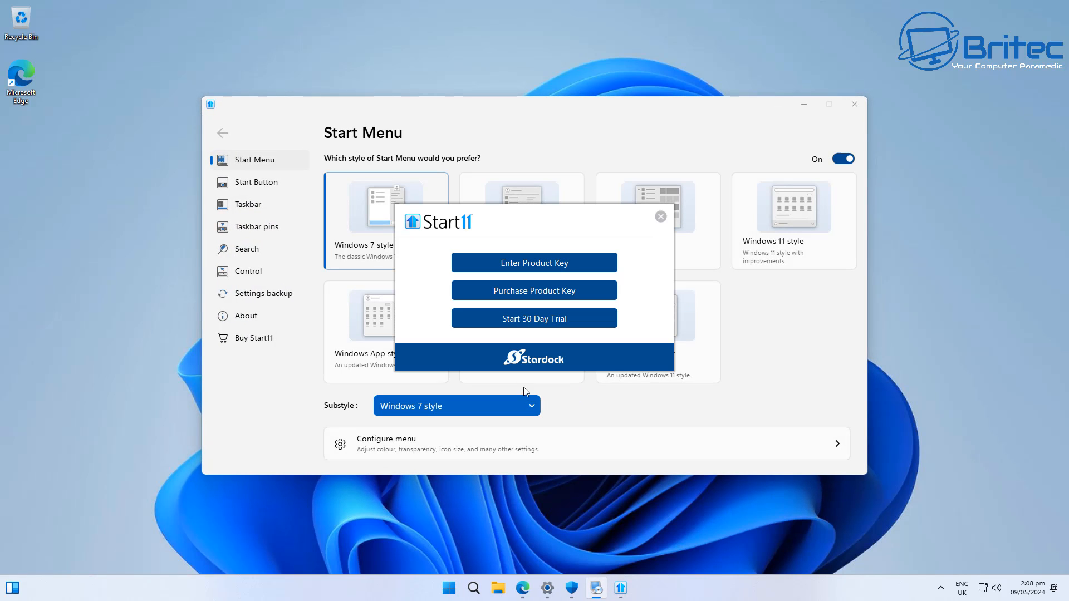
pyautogui.click(538, 322)
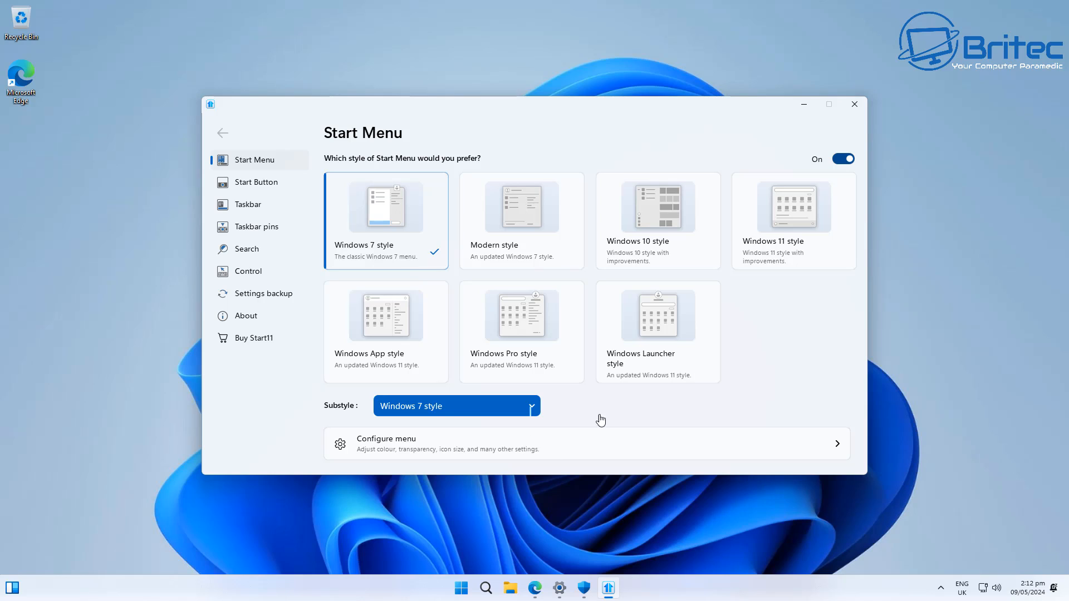
# - Switch the Start11 start menu to Windows 11 style and preview the new Start menu
pyautogui.click(528, 318)
pyautogui.click(460, 590)
pyautogui.click(792, 216)
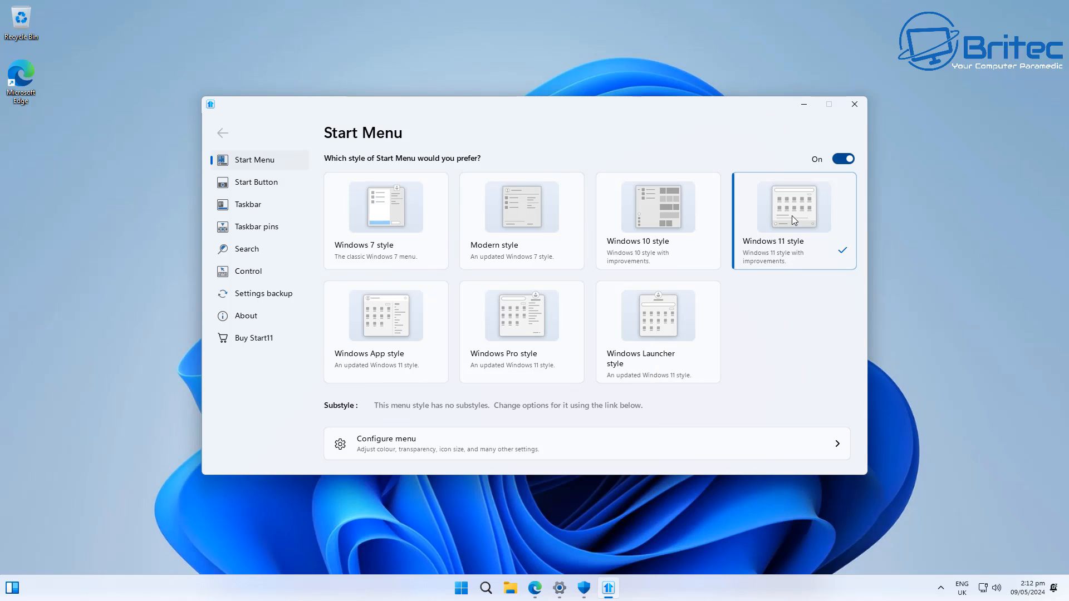
pyautogui.click(466, 595)
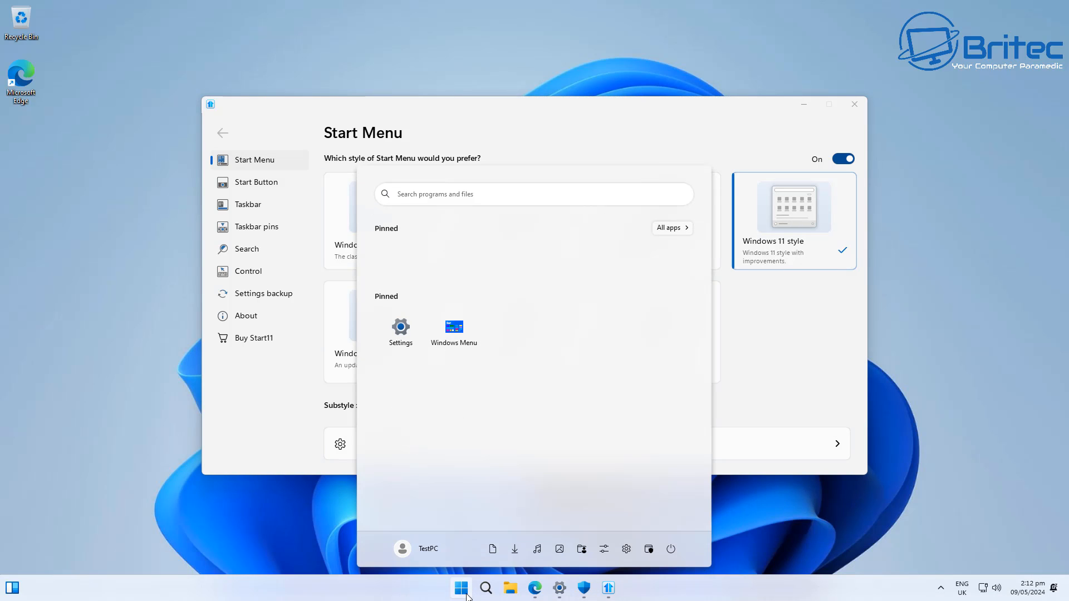
pyautogui.click(466, 594)
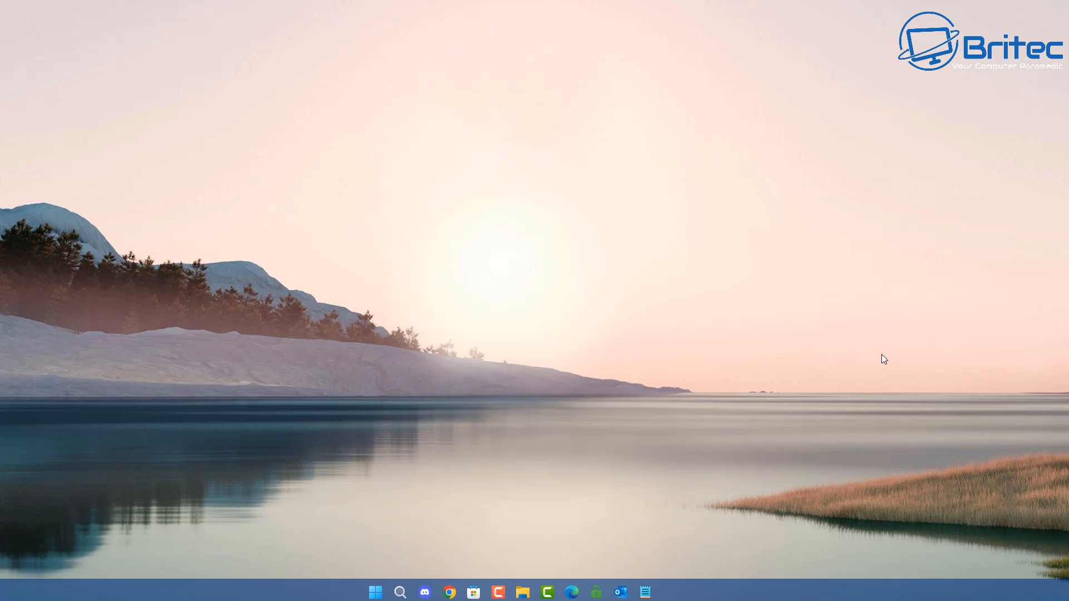
# - Open the customised Start menu and browse its Misc, Tools, Internet, Security, Games and Productivity tabs
pyautogui.click(379, 593)
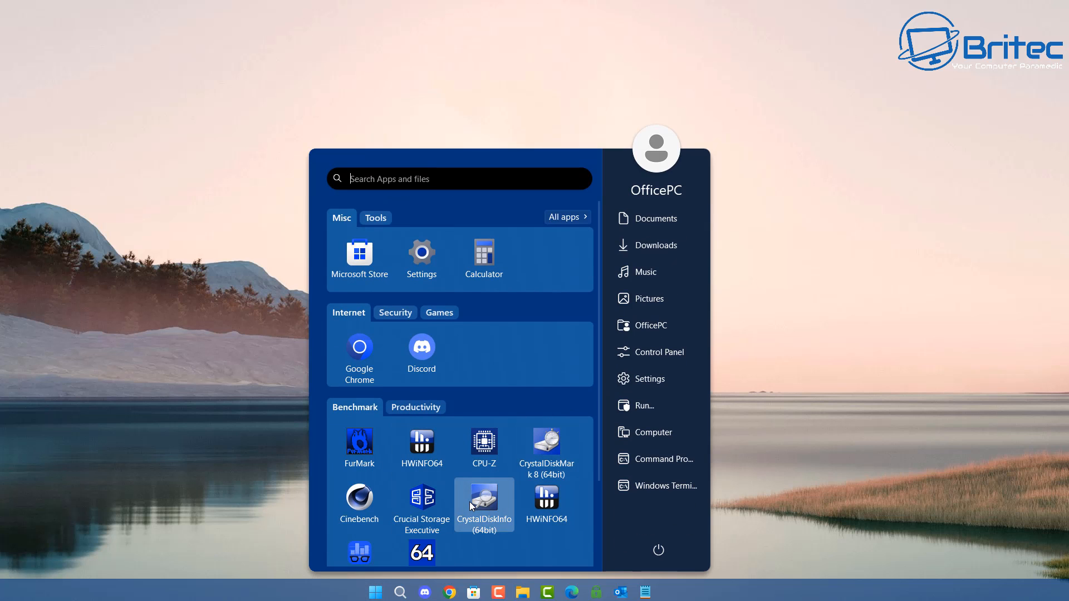
pyautogui.click(374, 218)
pyautogui.click(342, 218)
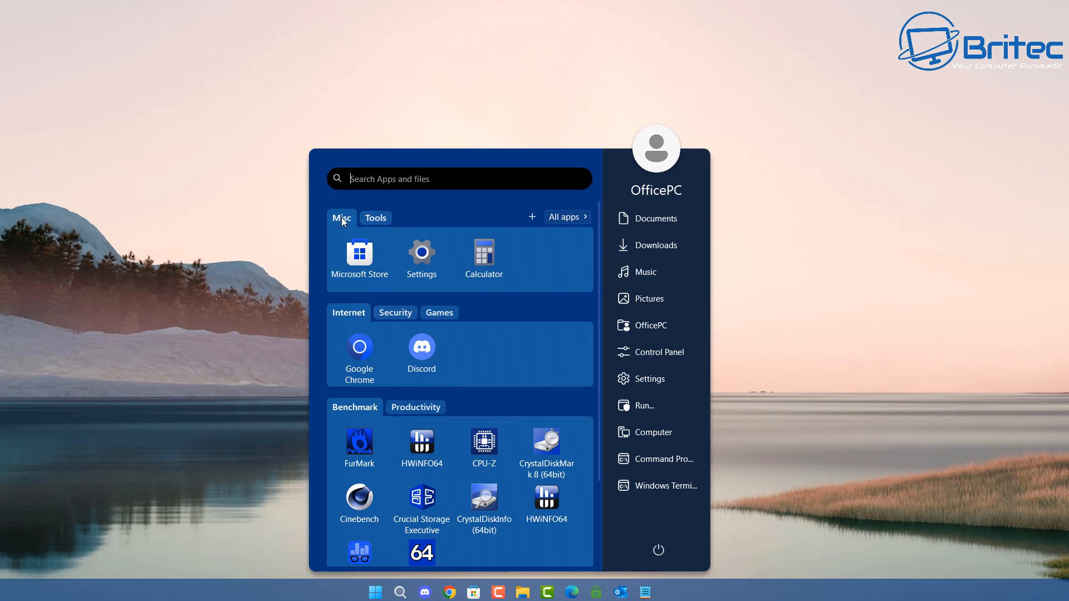
pyautogui.click(385, 310)
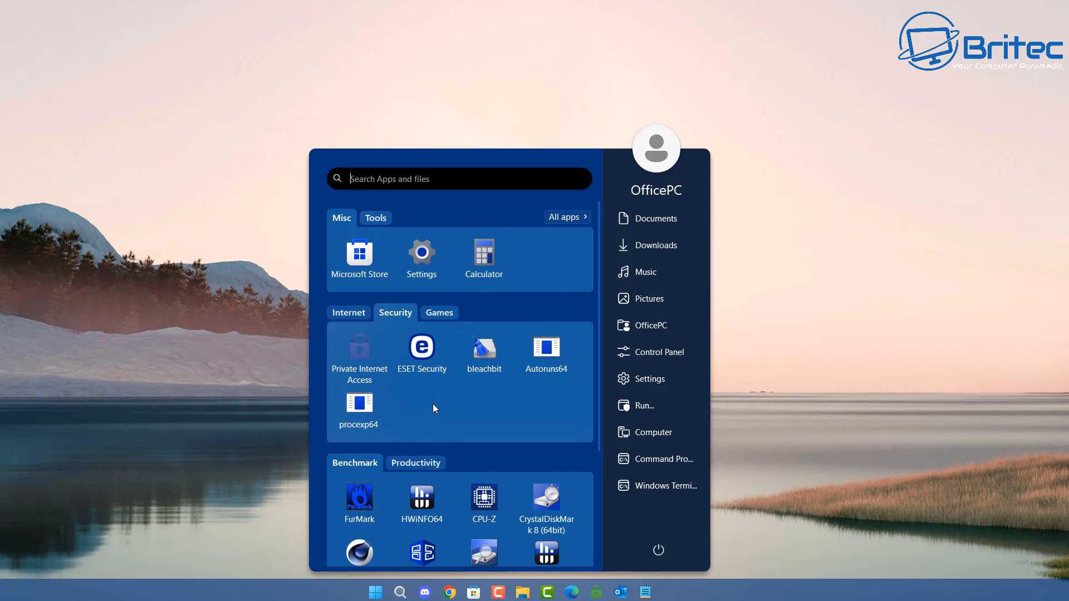
pyautogui.click(438, 314)
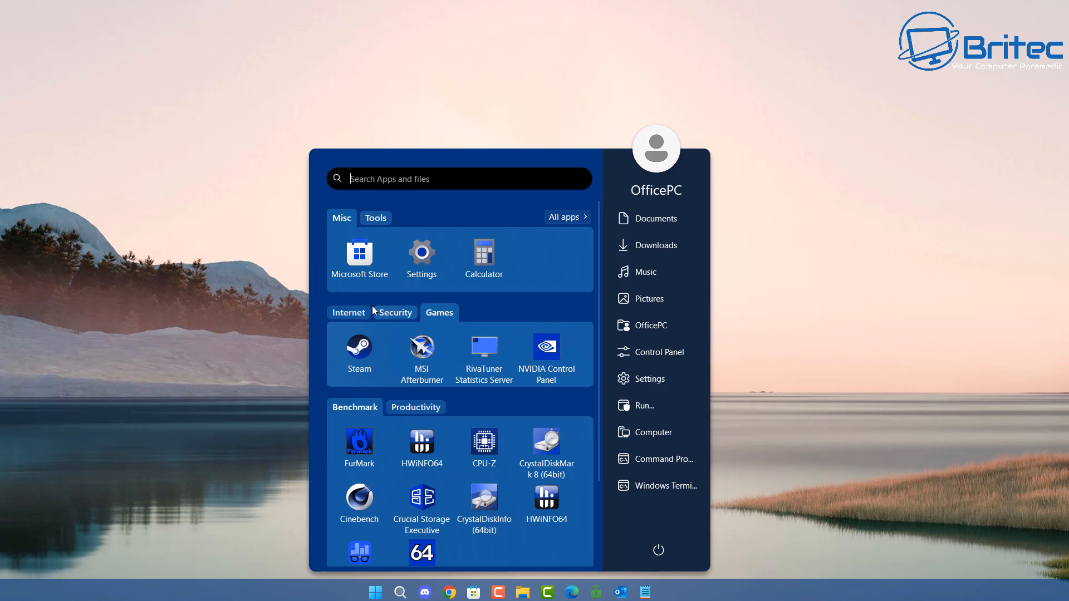
pyautogui.click(349, 311)
pyautogui.click(413, 408)
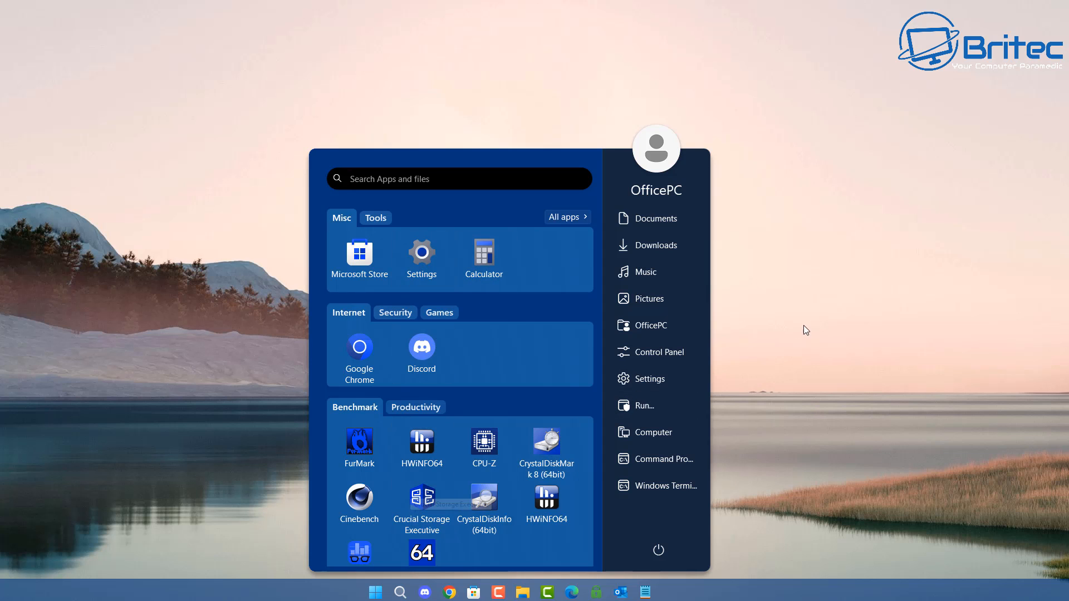
# - Open Settings and review the Diagnostics & feedback and Find my device pages under Privacy & security
pyautogui.click(650, 381)
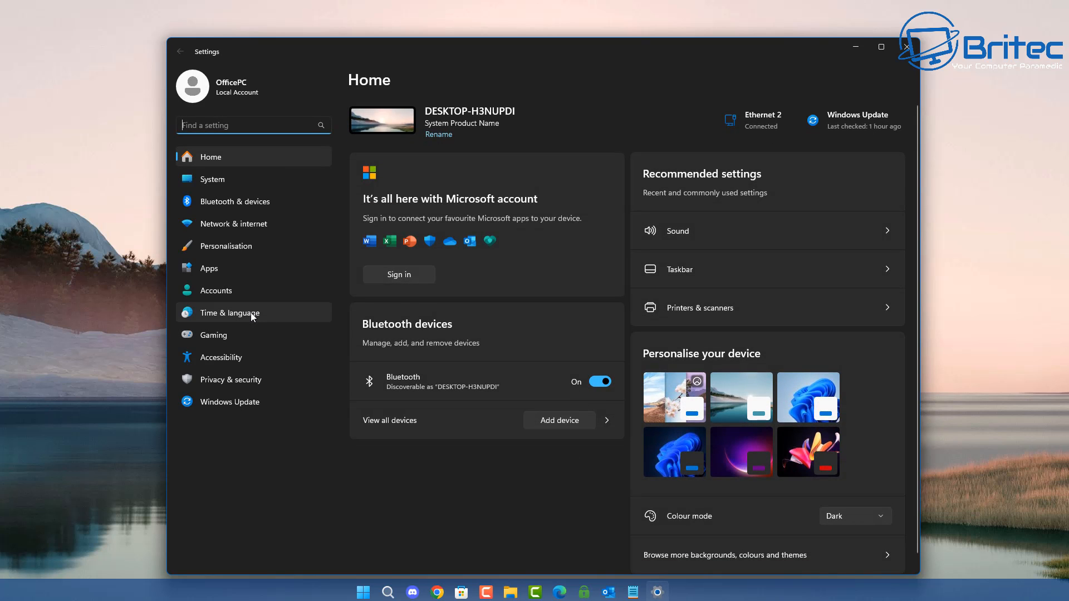
pyautogui.click(233, 380)
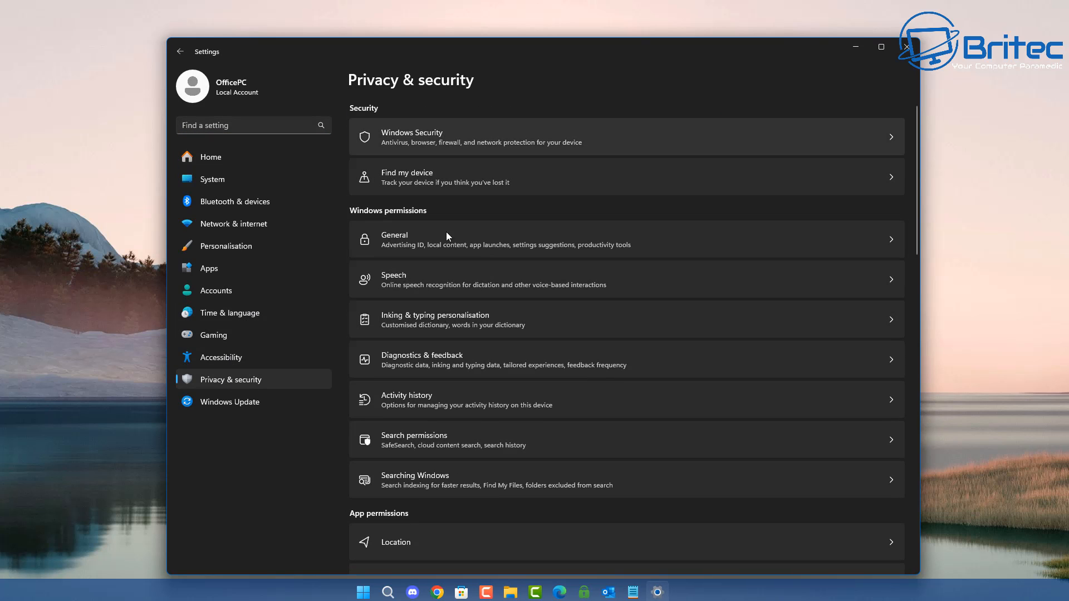
pyautogui.click(446, 356)
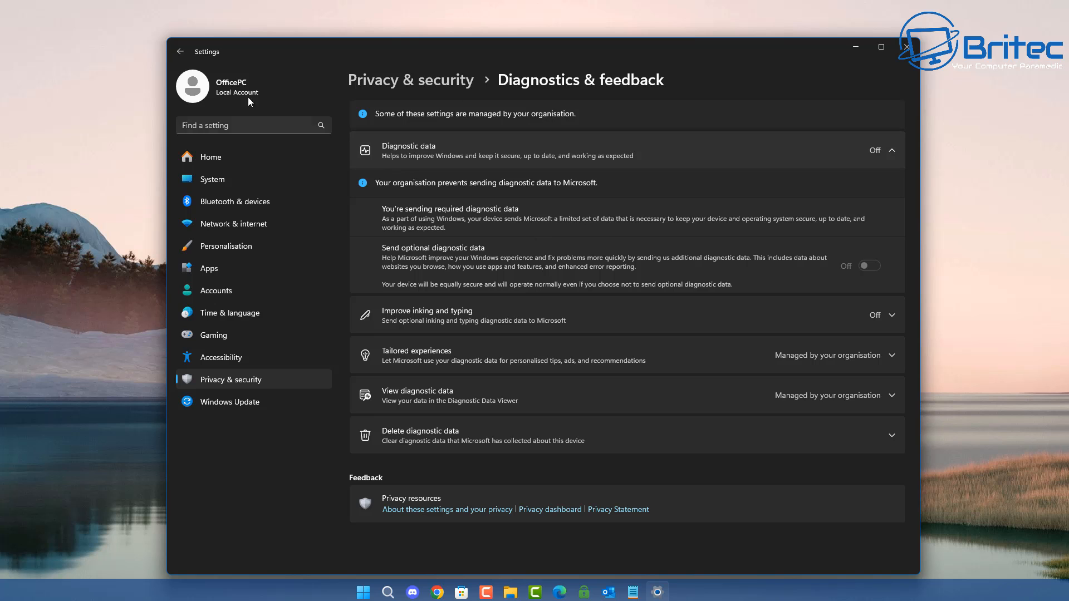
pyautogui.click(176, 53)
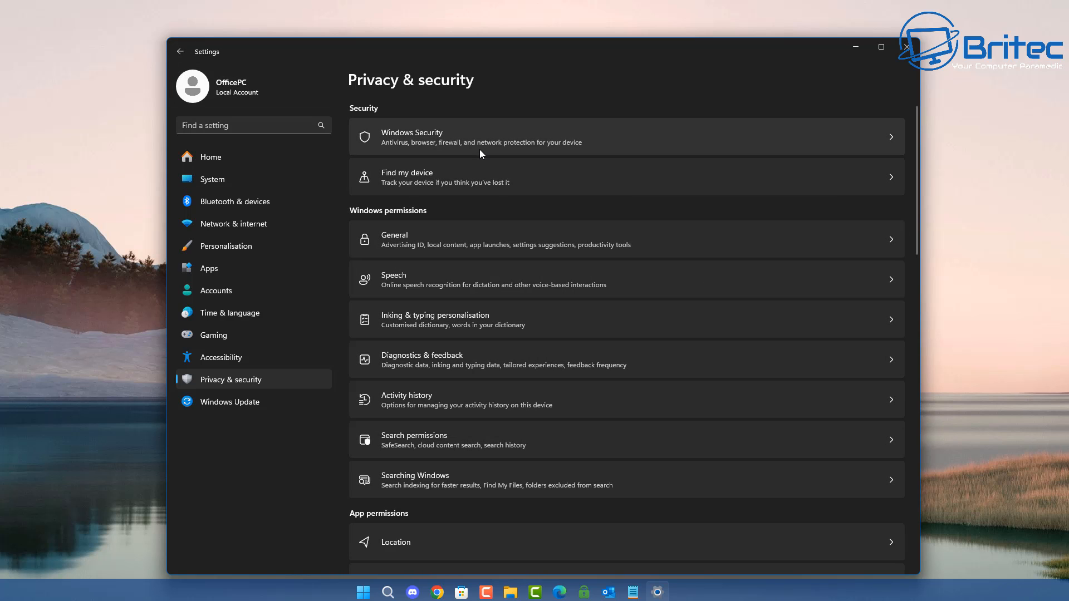
pyautogui.click(468, 169)
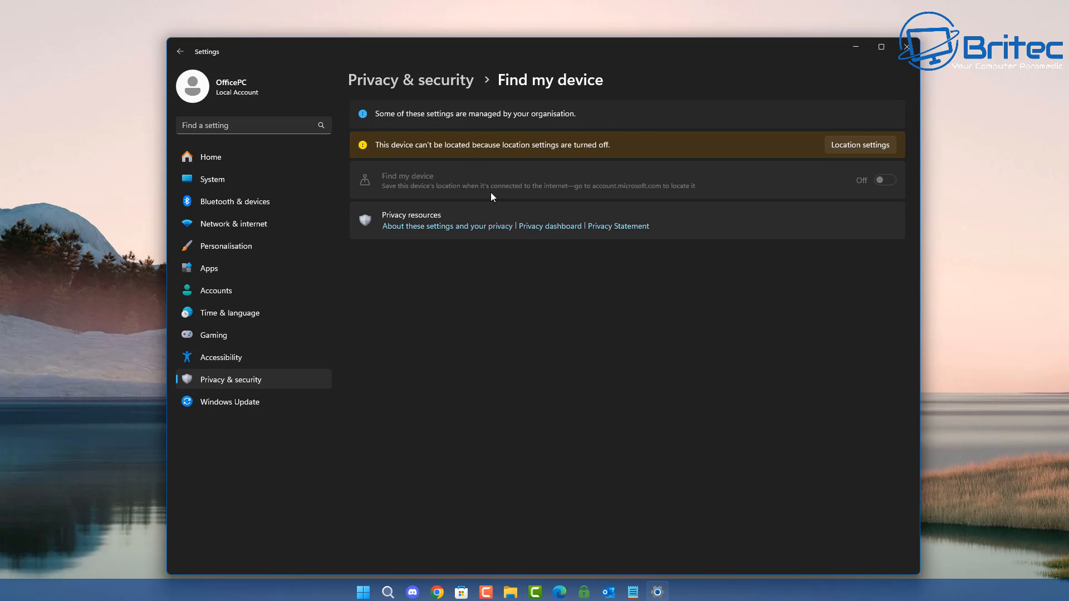
pyautogui.click(180, 52)
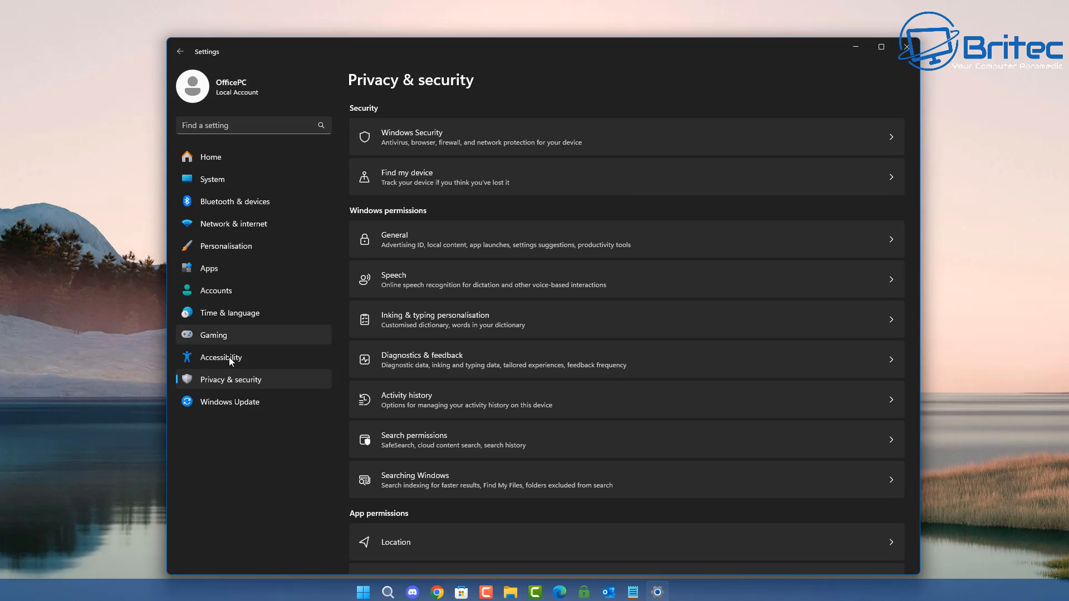
# - Review the Storage and Clipboard pages under System settings
pyautogui.click(213, 176)
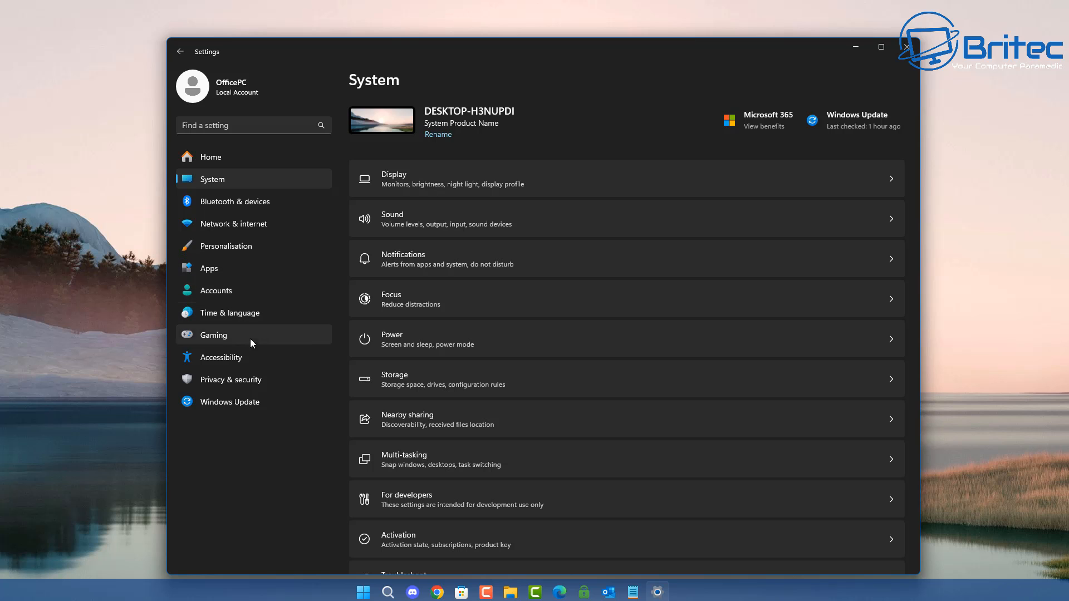
pyautogui.click(466, 370)
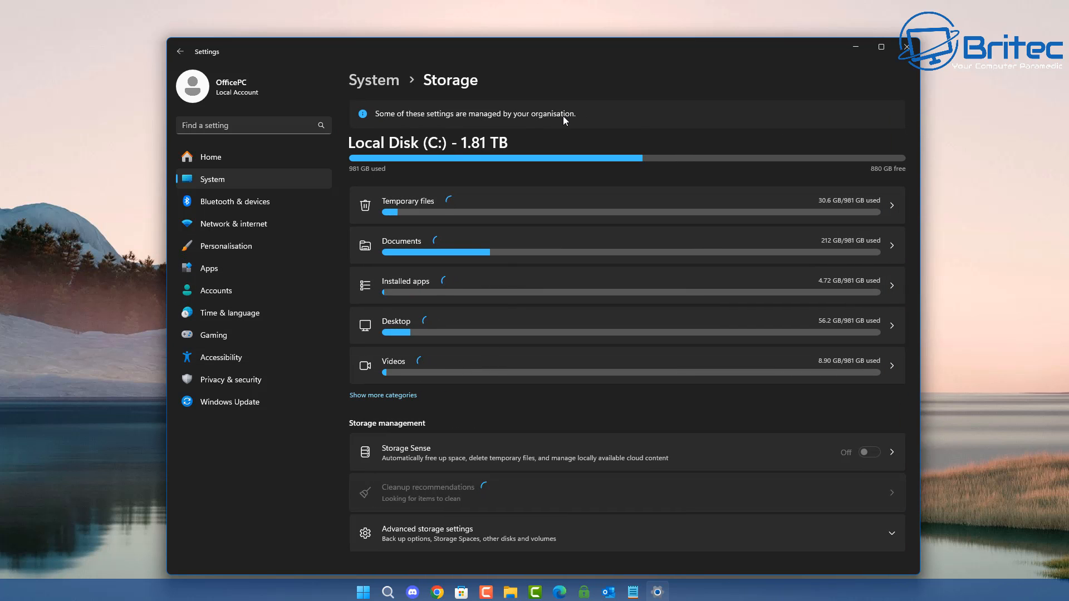
pyautogui.click(179, 56)
pyautogui.scroll(-5, 246, 238)
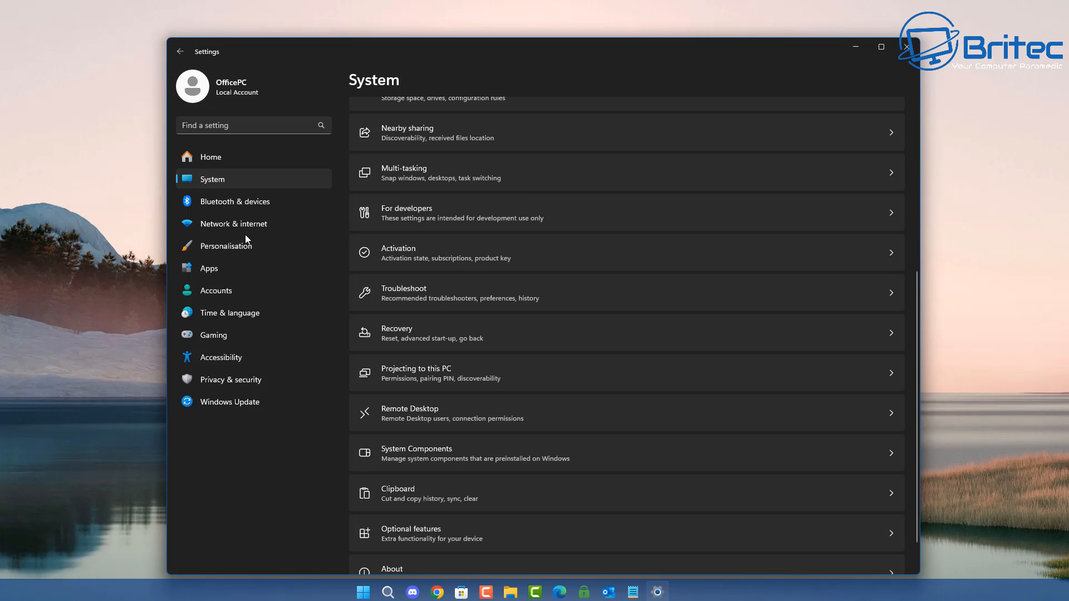
pyautogui.click(404, 480)
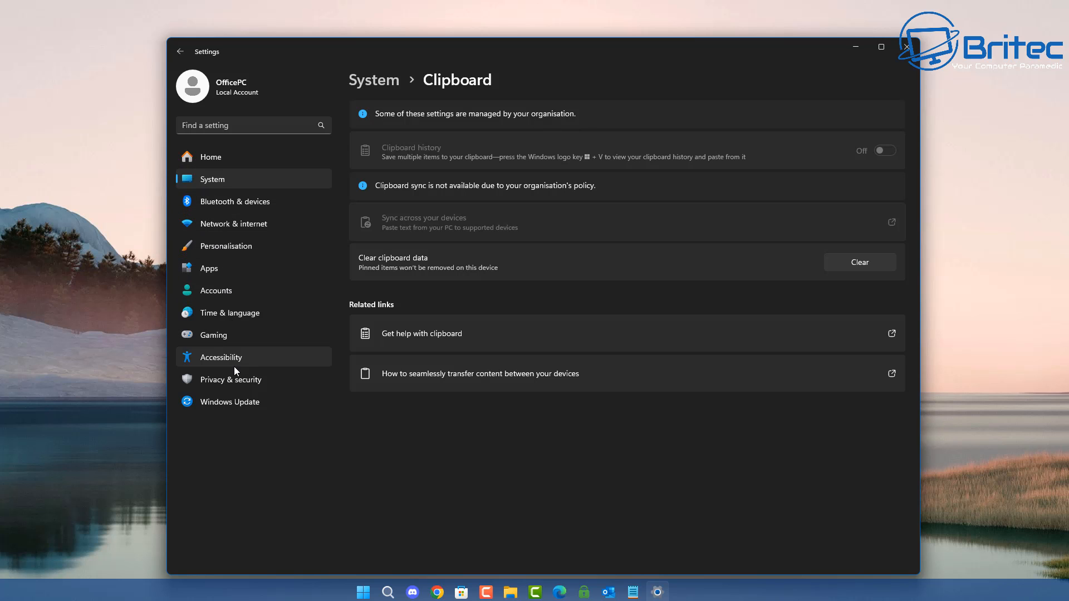
# - Check the Windows Update page and close Settings
pyautogui.click(233, 381)
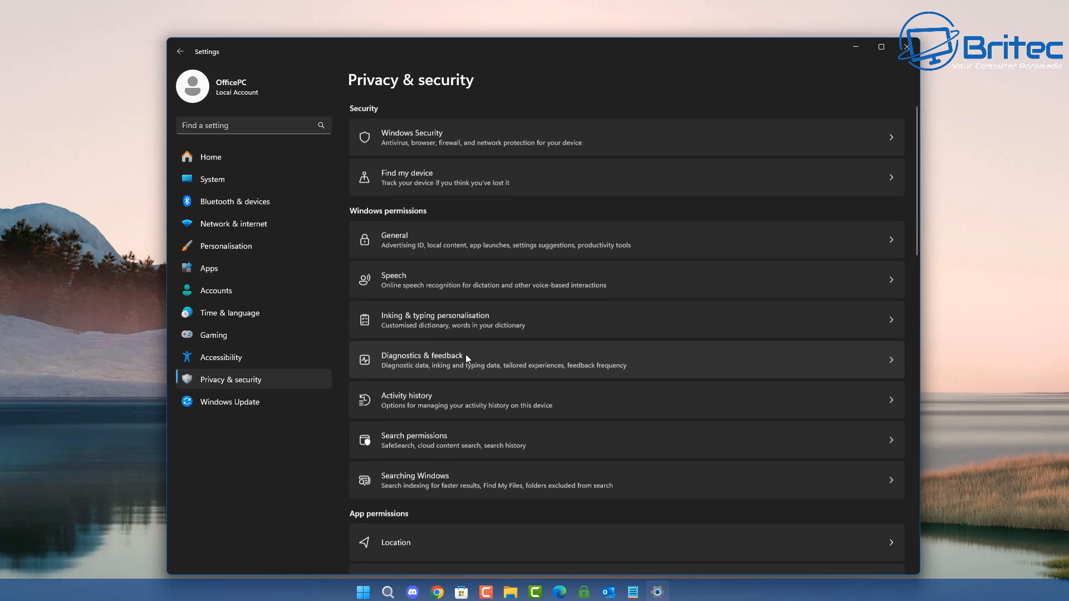
pyautogui.click(241, 404)
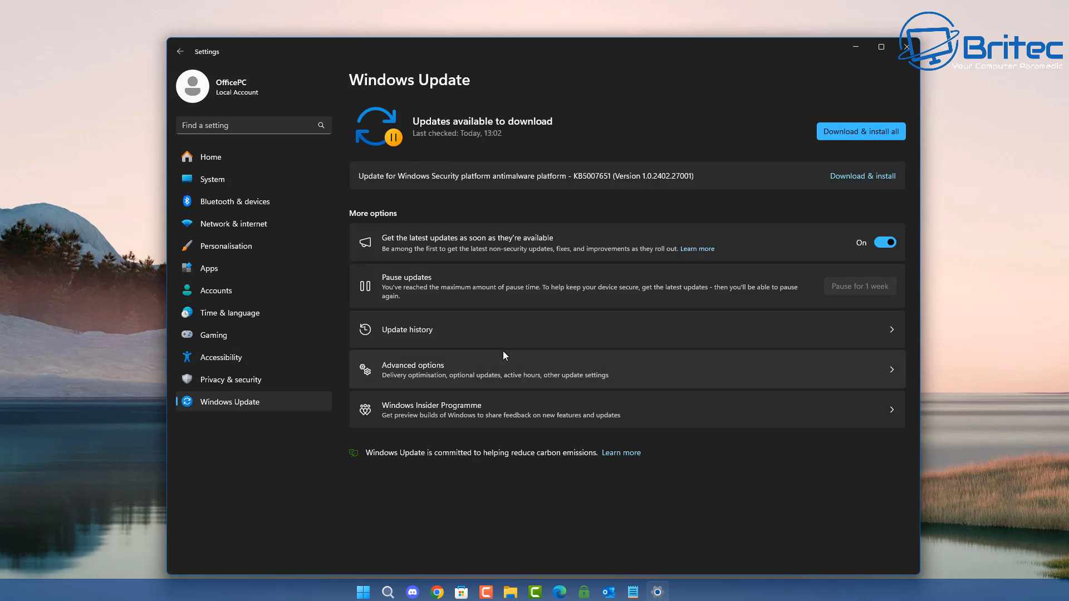
pyautogui.click(905, 49)
# - Open Task Manager and examine CPU and memory usage on the Performance page
pyautogui.rightClick(348, 595)
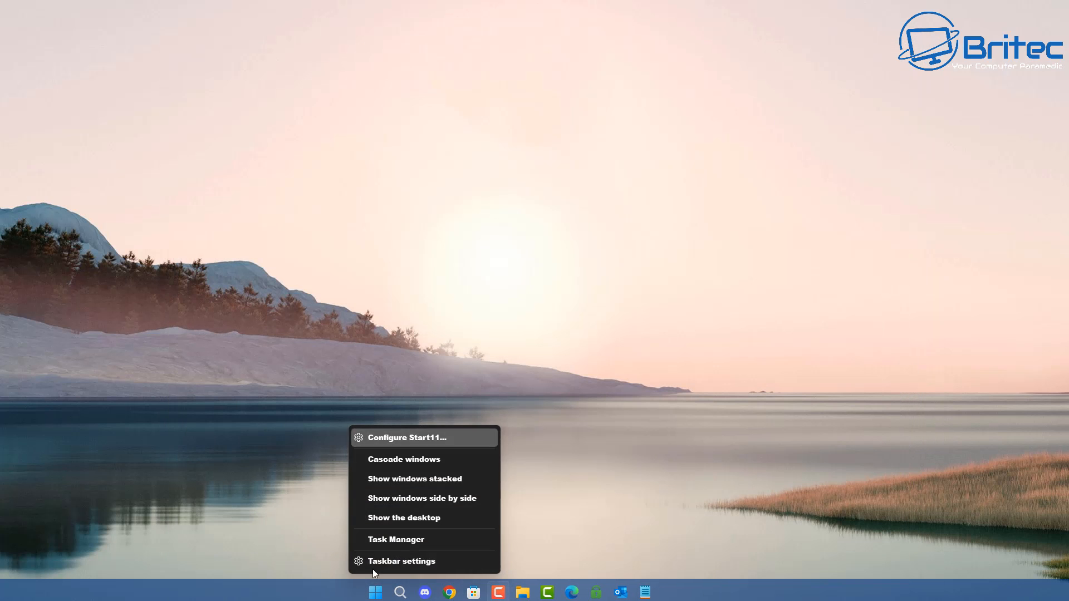
pyautogui.click(386, 547)
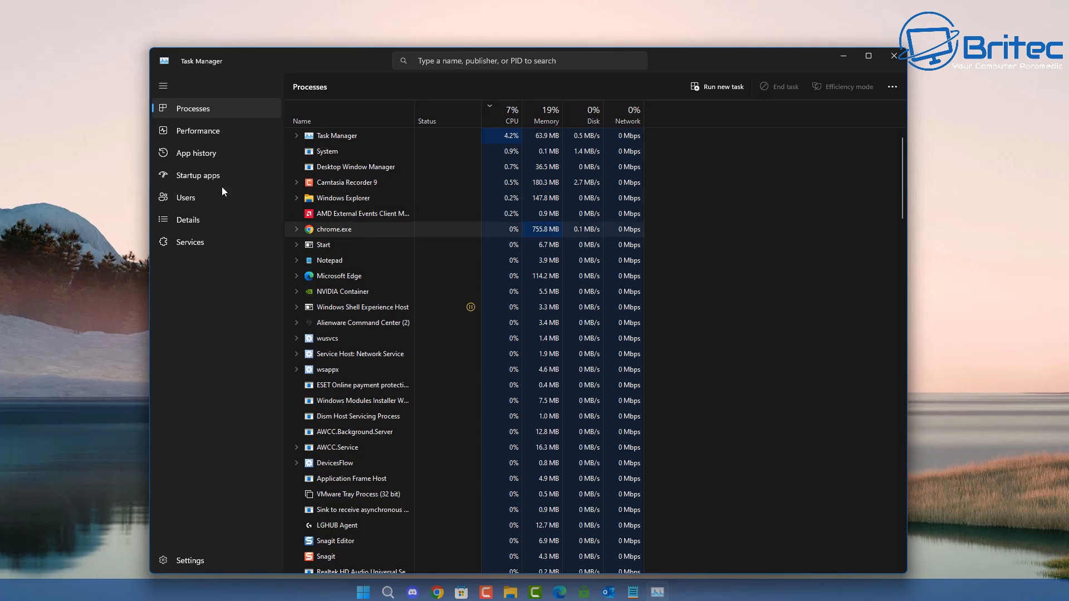
pyautogui.click(204, 133)
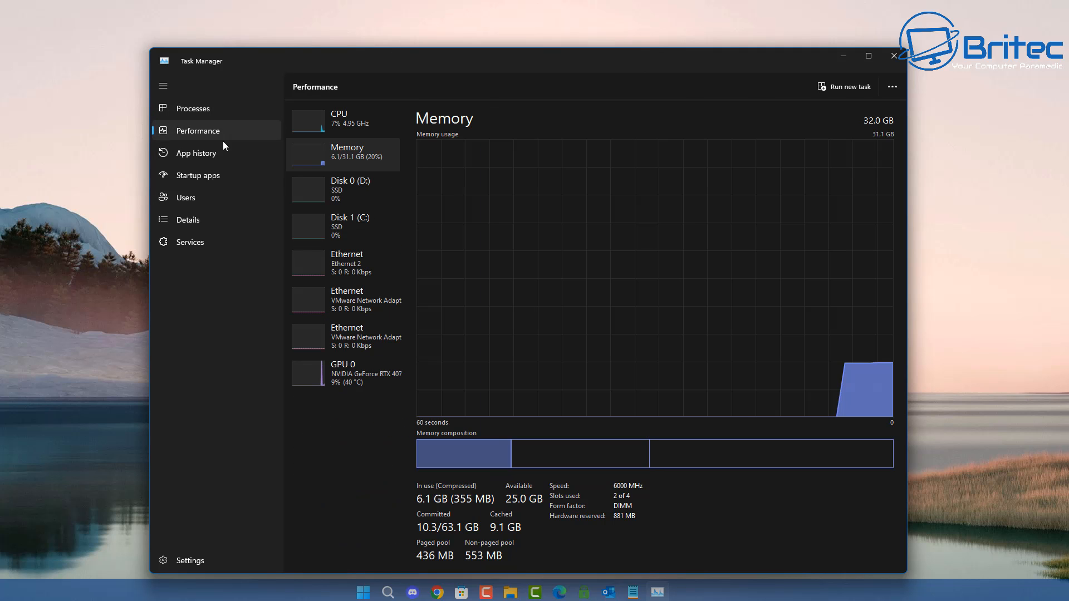
pyautogui.click(345, 119)
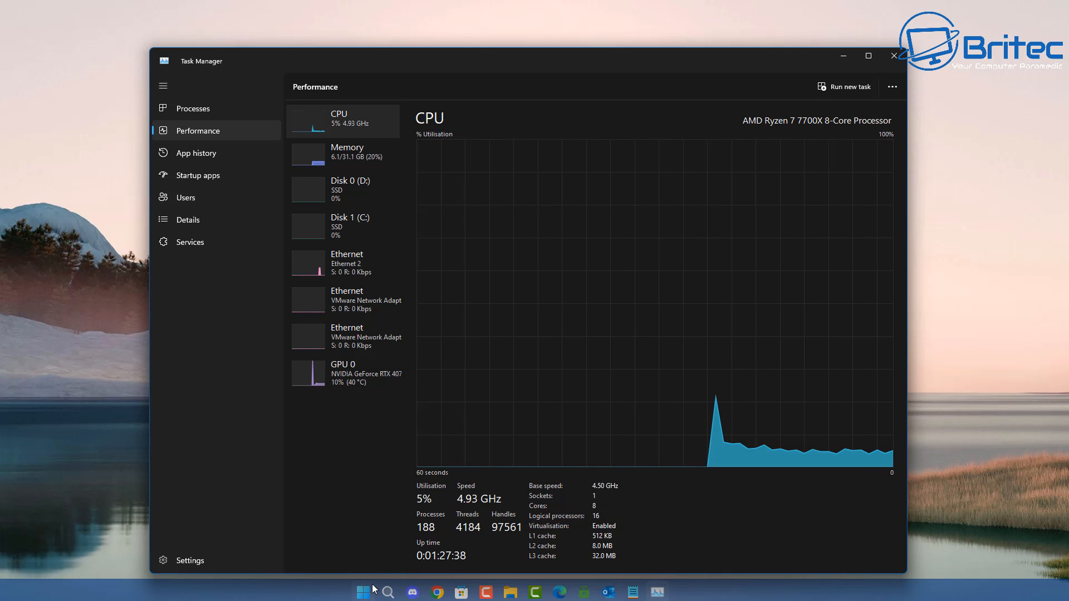
pyautogui.click(343, 166)
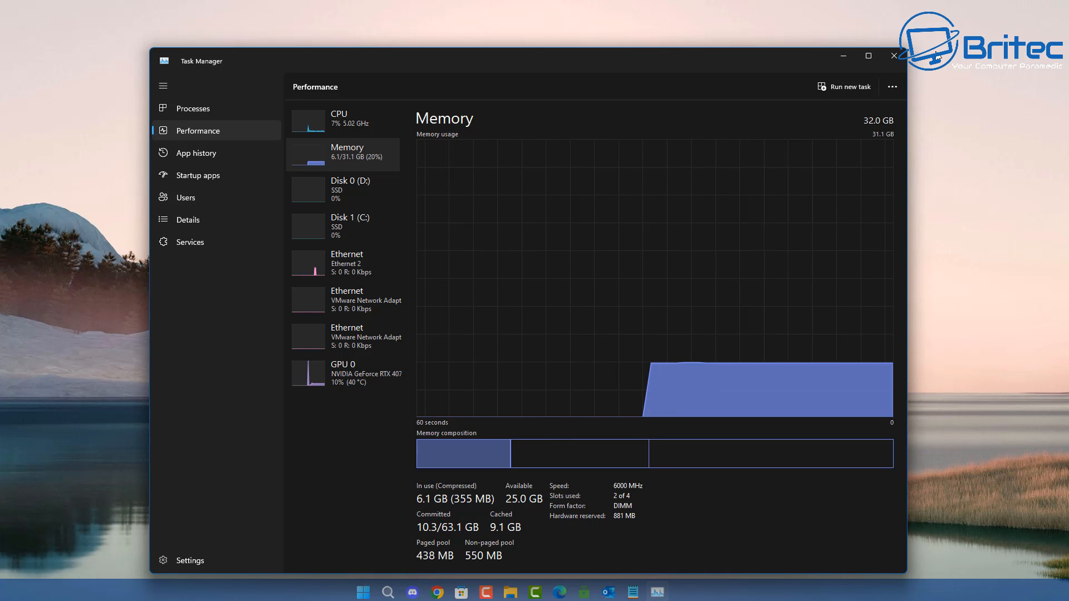
# - Close Task Manager and scroll through the unanswered comments on the Windows 11 video in YouTube Studio
pyautogui.click(894, 55)
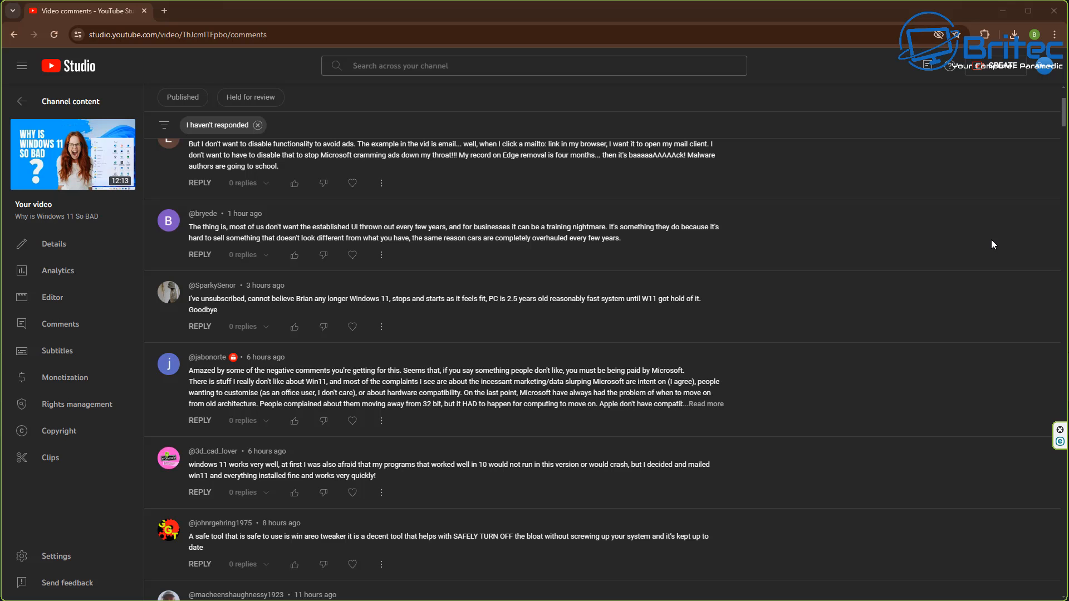
pyautogui.middleClick(1005, 279)
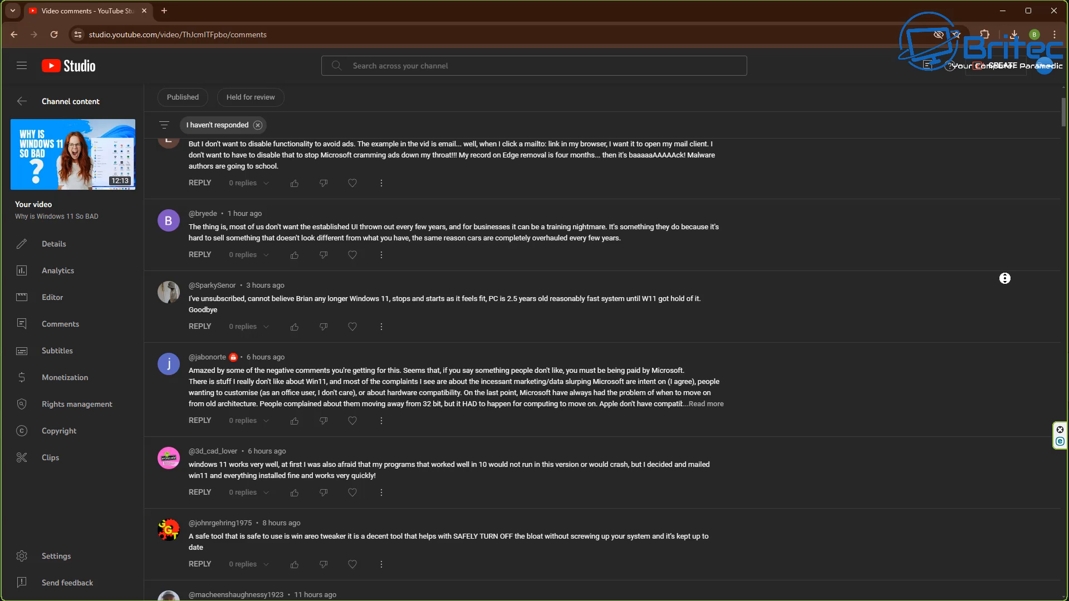
pyautogui.scroll(-1, 1002, 297)
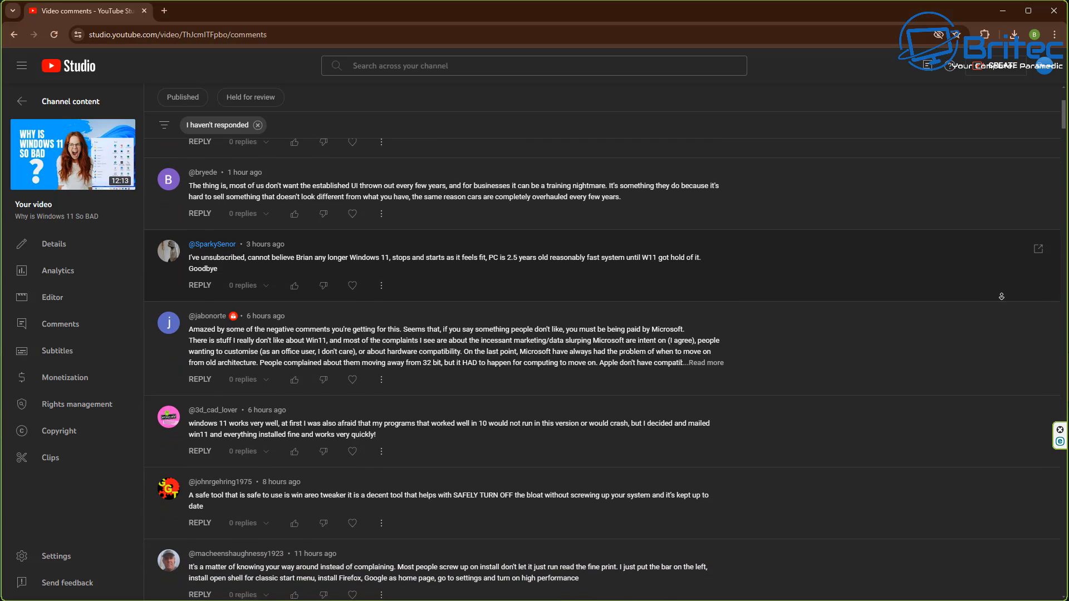
pyautogui.scroll(-2, 1002, 297)
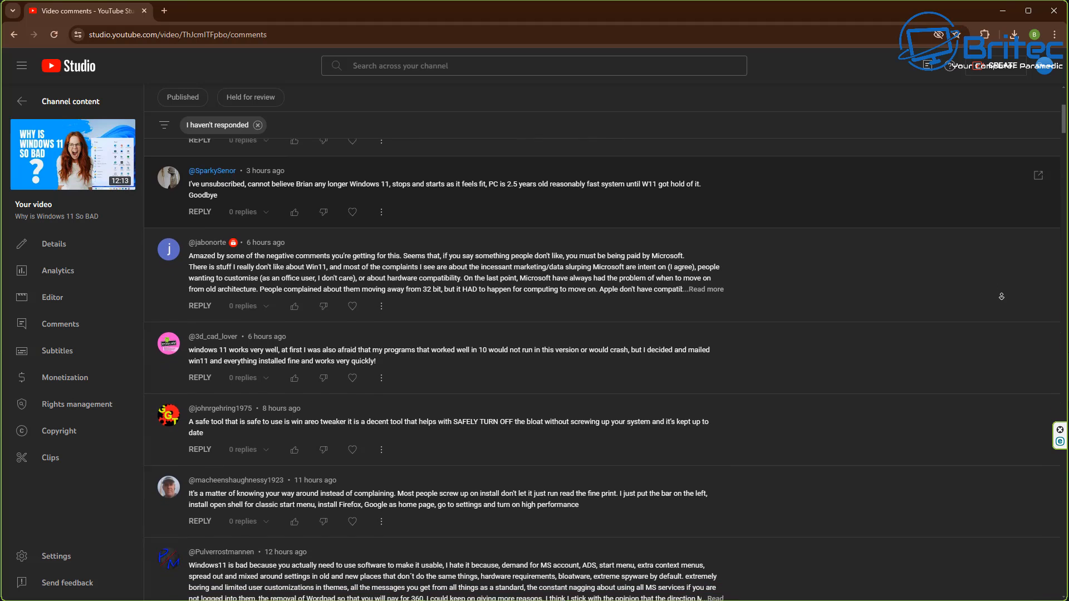
pyautogui.scroll(-2, 1002, 297)
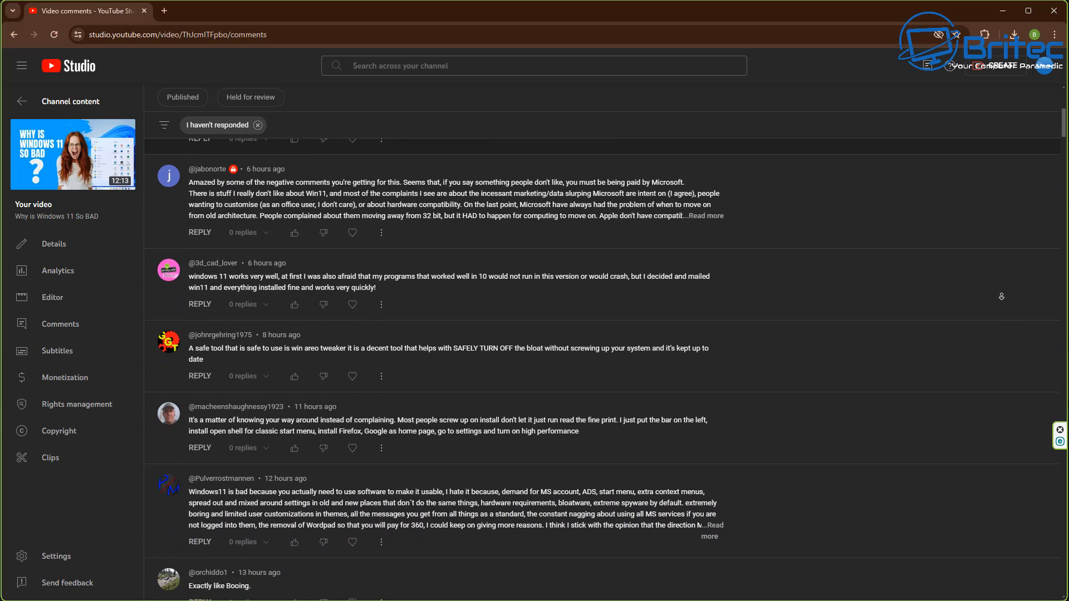
pyautogui.scroll(-2, 1002, 297)
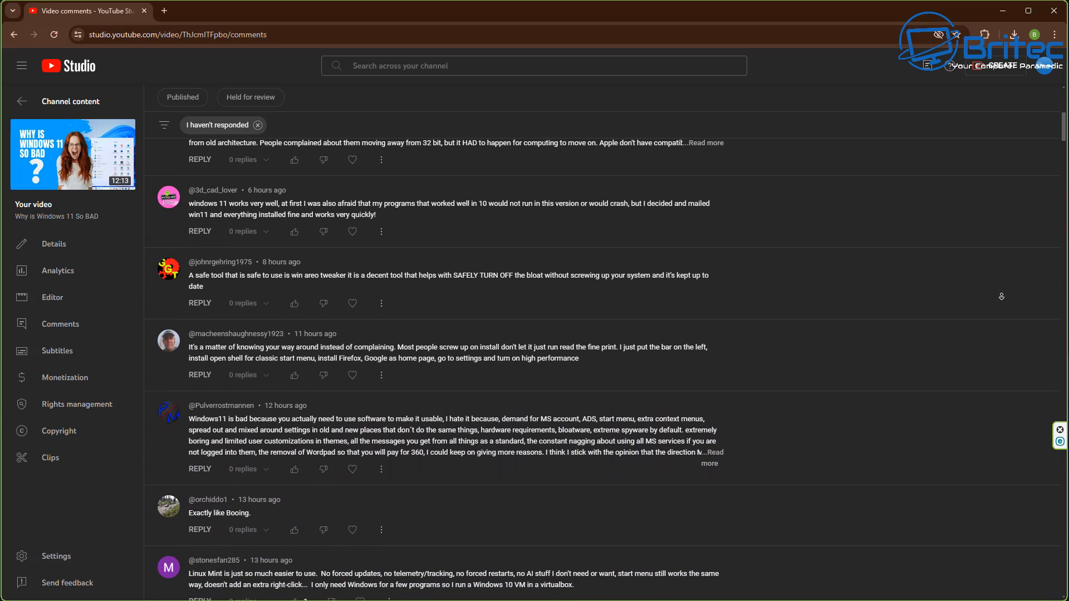
pyautogui.scroll(-2, 1002, 297)
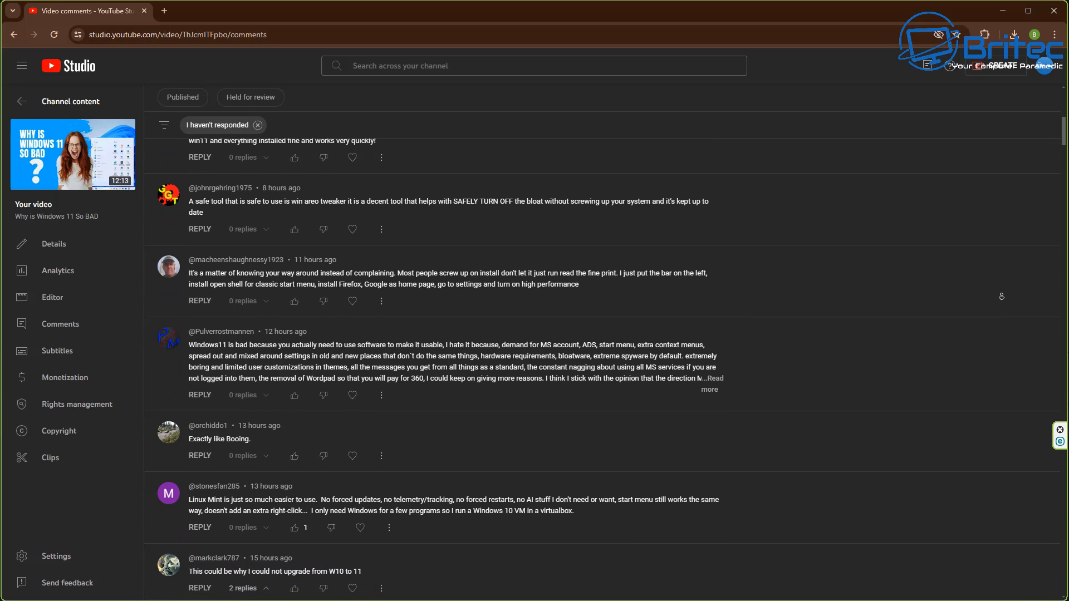
pyautogui.scroll(-2, 1002, 296)
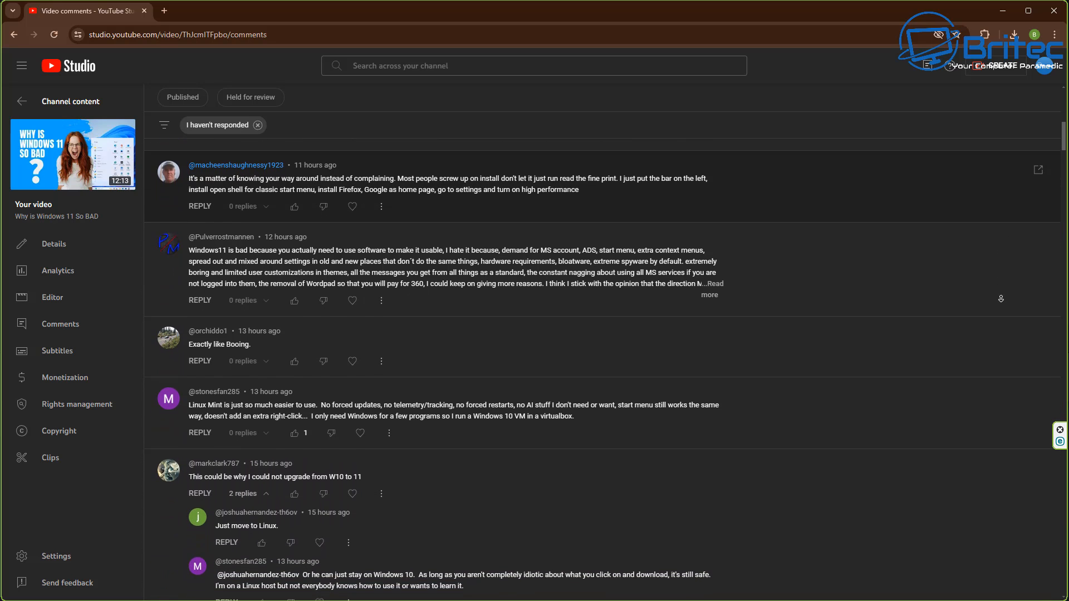
pyautogui.scroll(-2, 1001, 299)
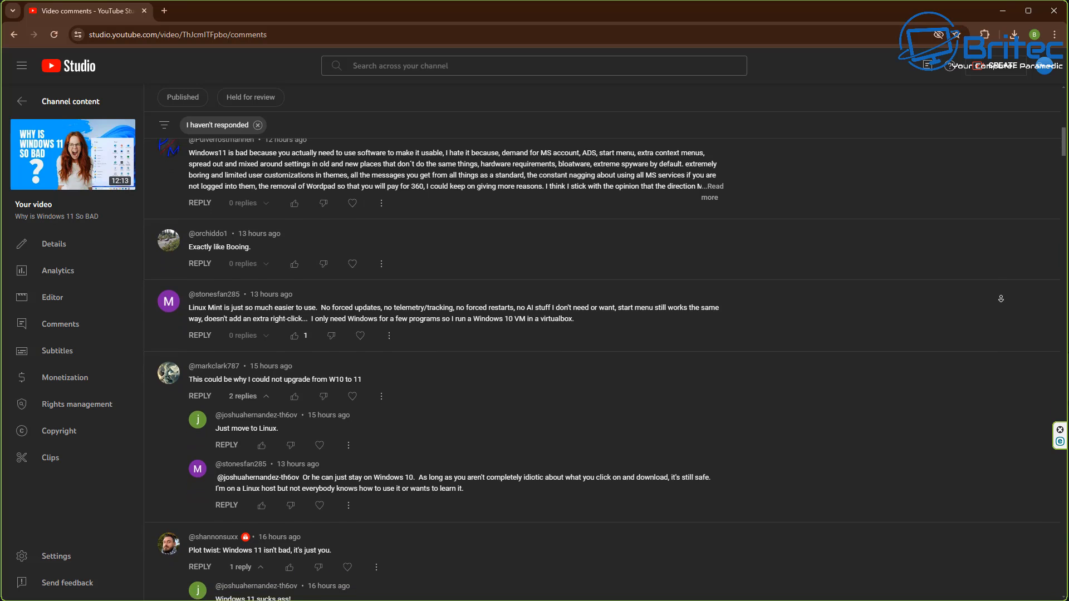
pyautogui.scroll(-2, 1001, 299)
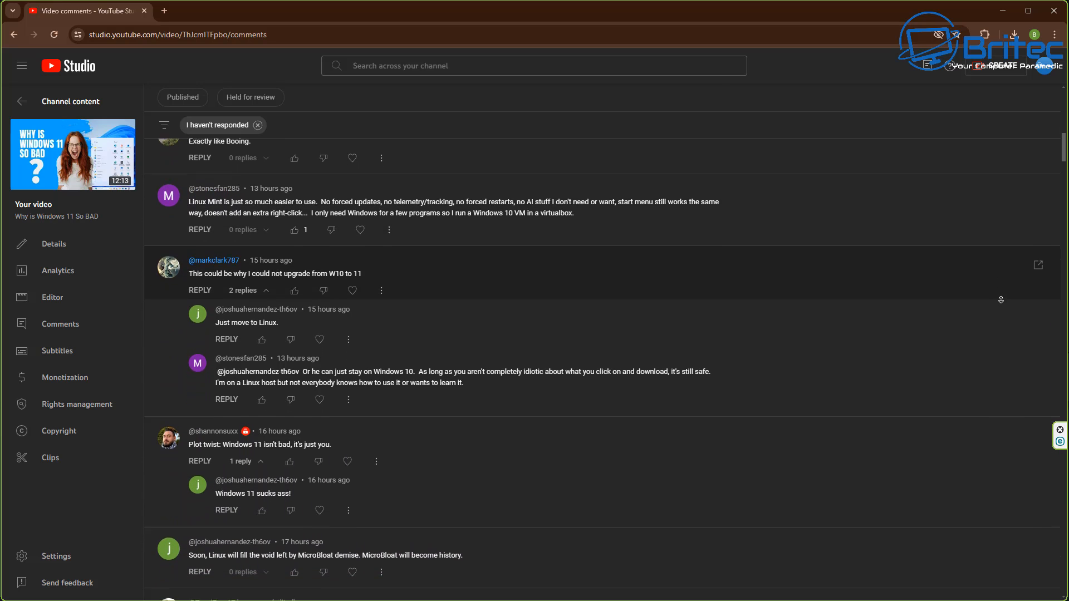
pyautogui.scroll(-2, 1002, 299)
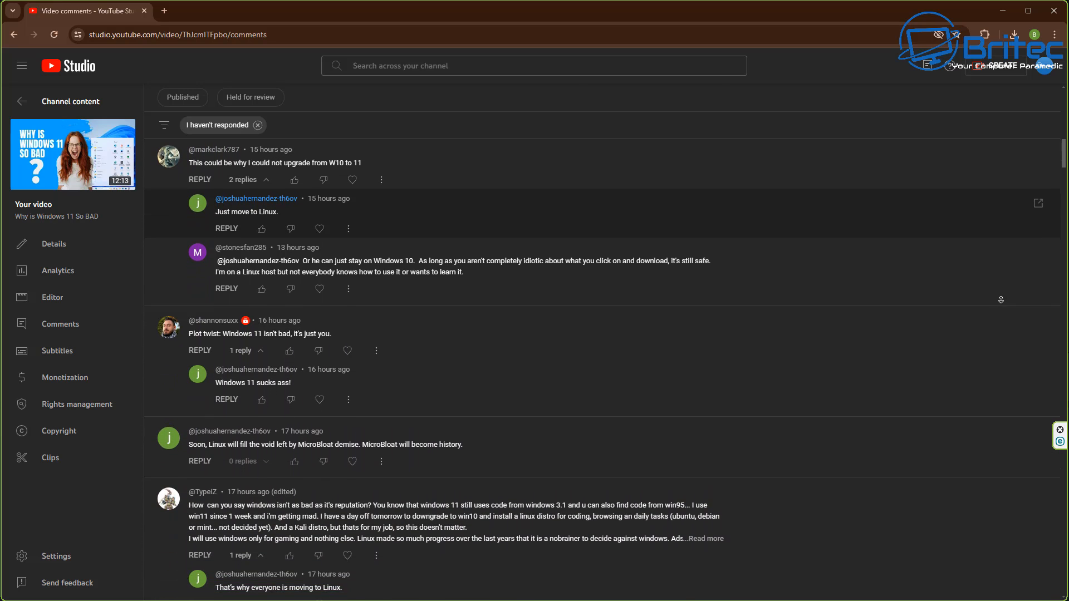
pyautogui.scroll(-2, 1001, 300)
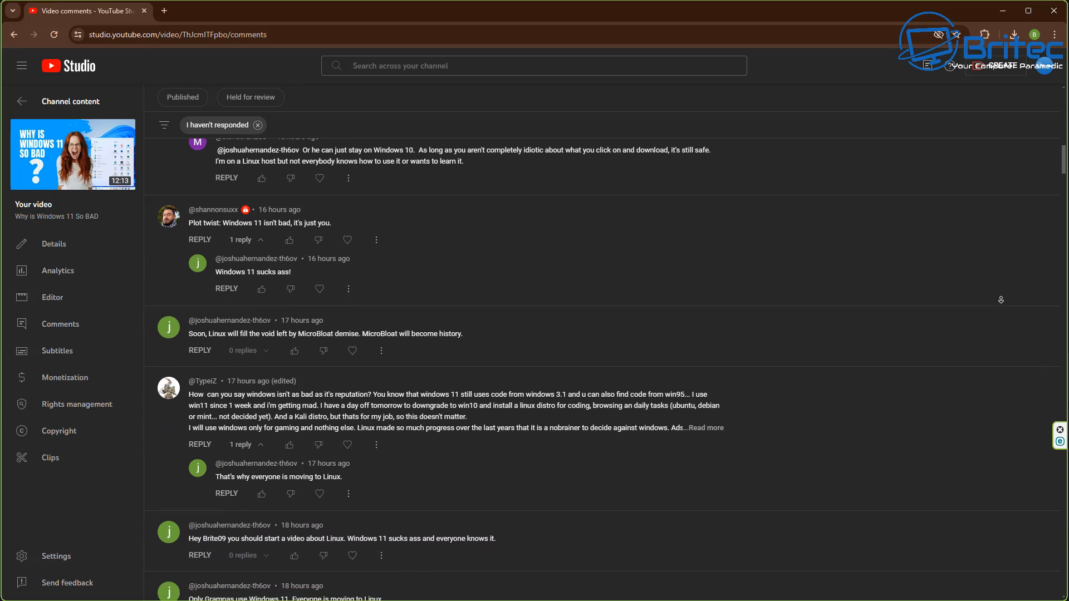
pyautogui.scroll(-2, 1001, 299)
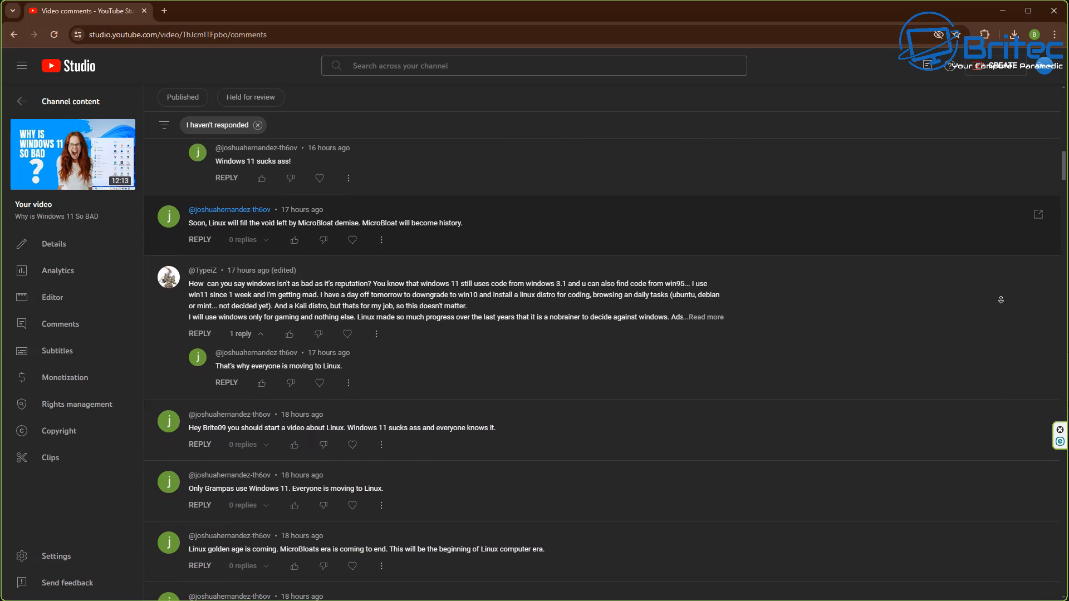
pyautogui.scroll(-2, 1002, 299)
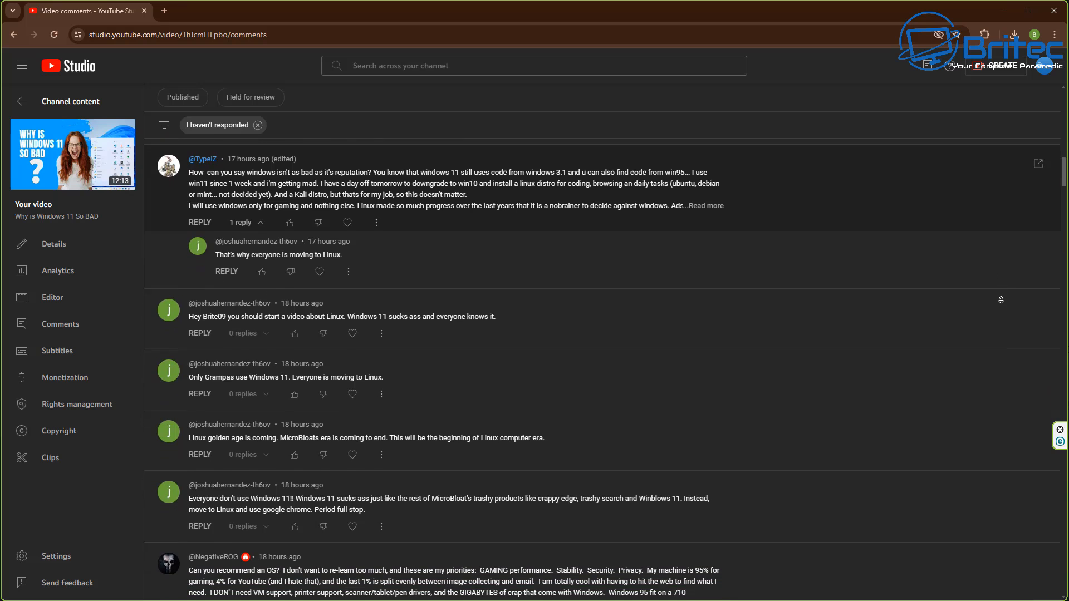
pyautogui.scroll(-2, 1001, 299)
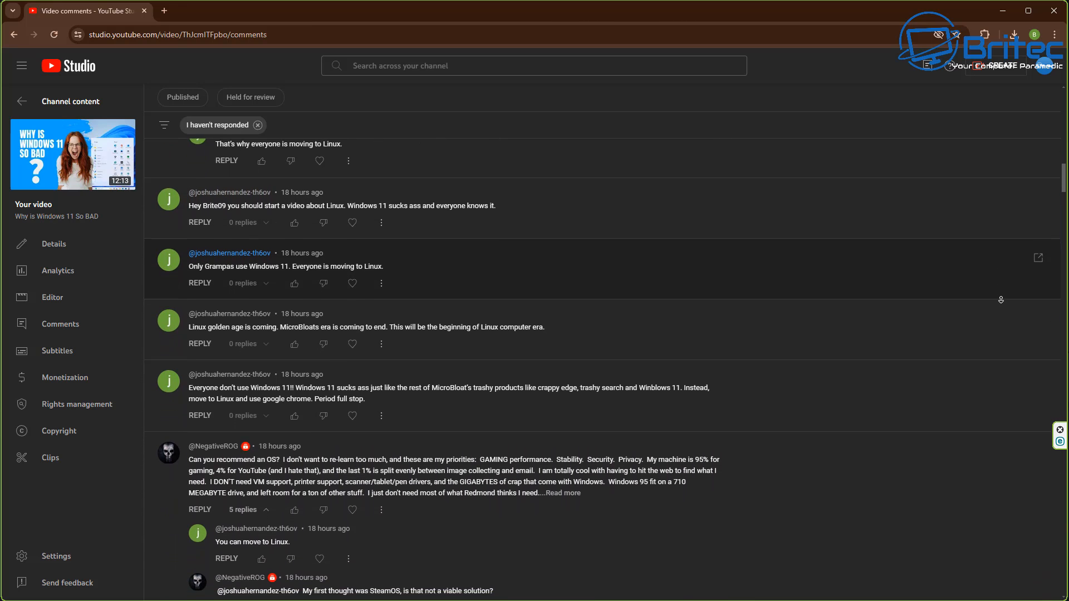
pyautogui.scroll(-2, 1001, 299)
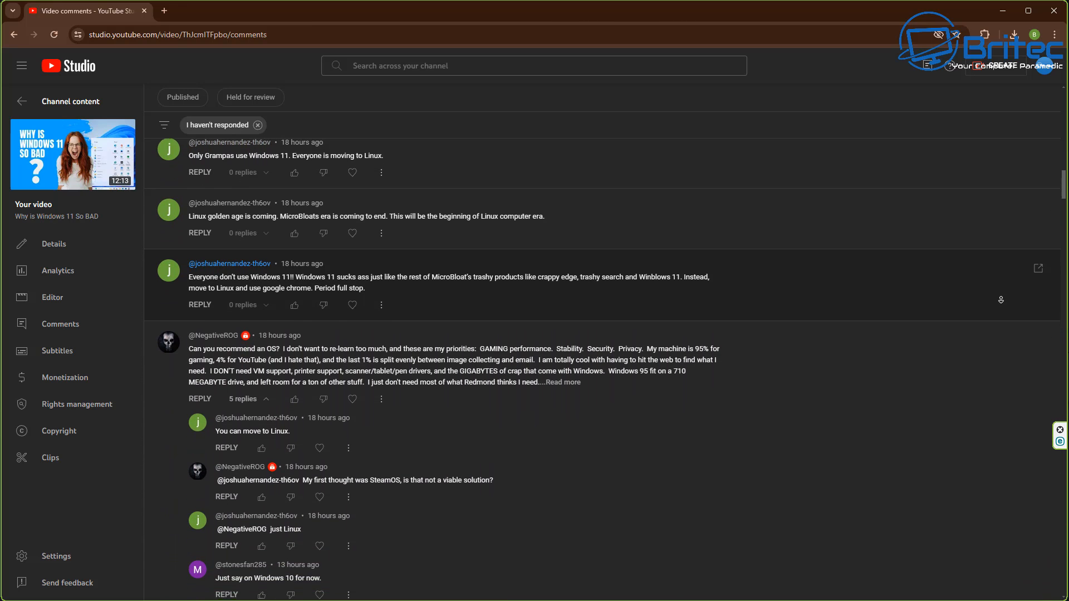
pyautogui.scroll(-2, 1001, 300)
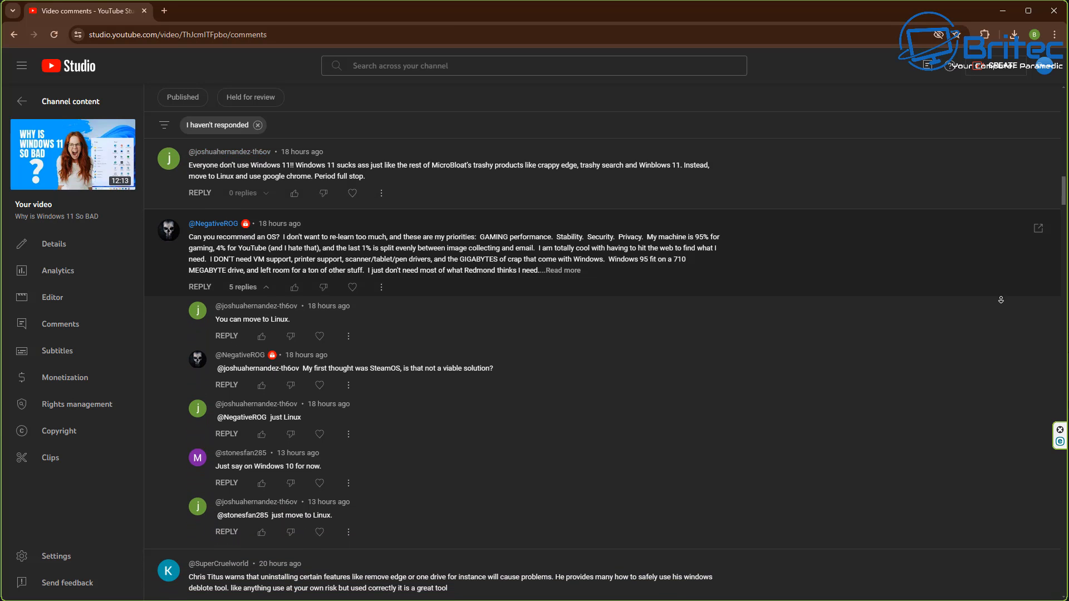
pyautogui.scroll(-2, 1001, 300)
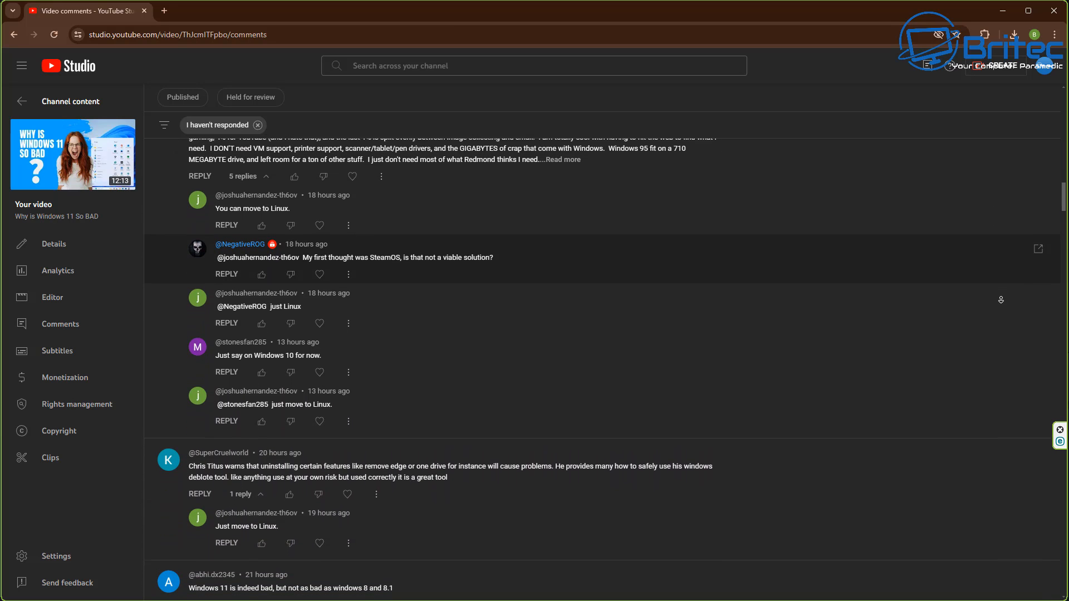
pyautogui.scroll(-2, 1001, 300)
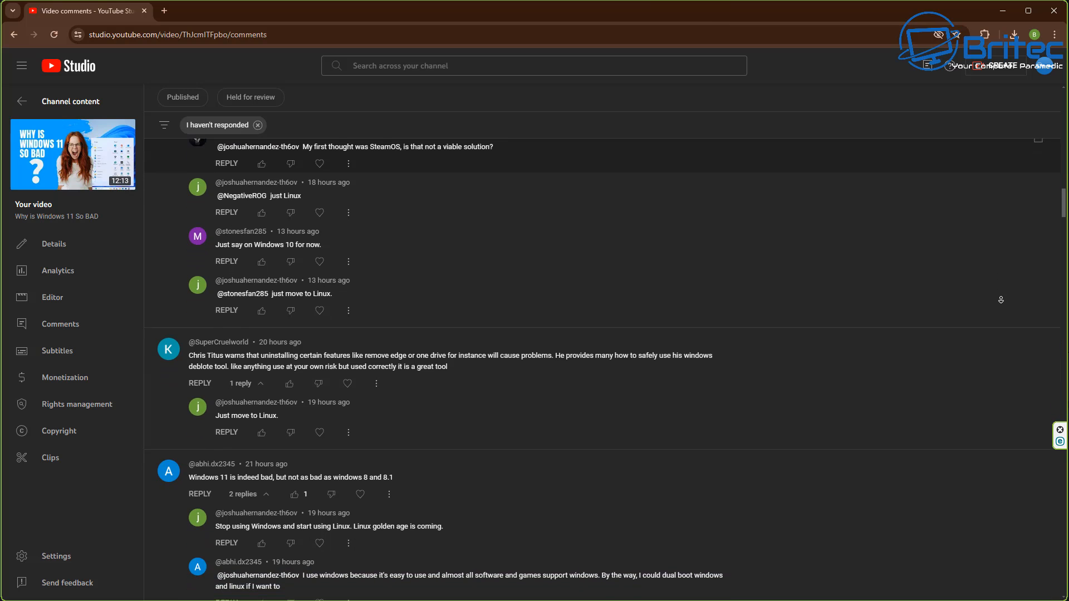
pyautogui.scroll(-2, 1001, 299)
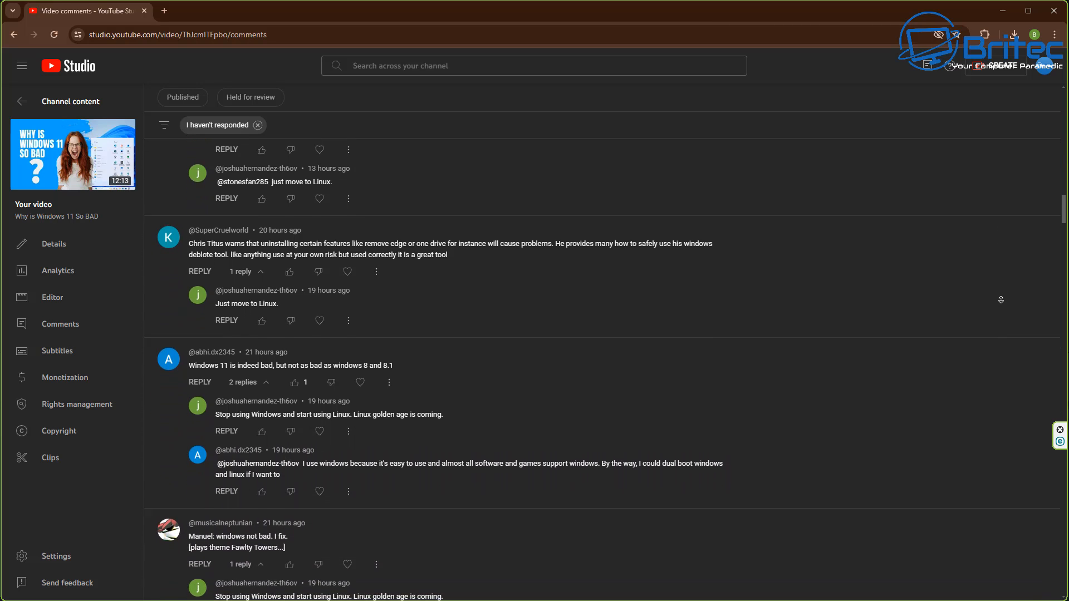
pyautogui.scroll(-2, 1002, 300)
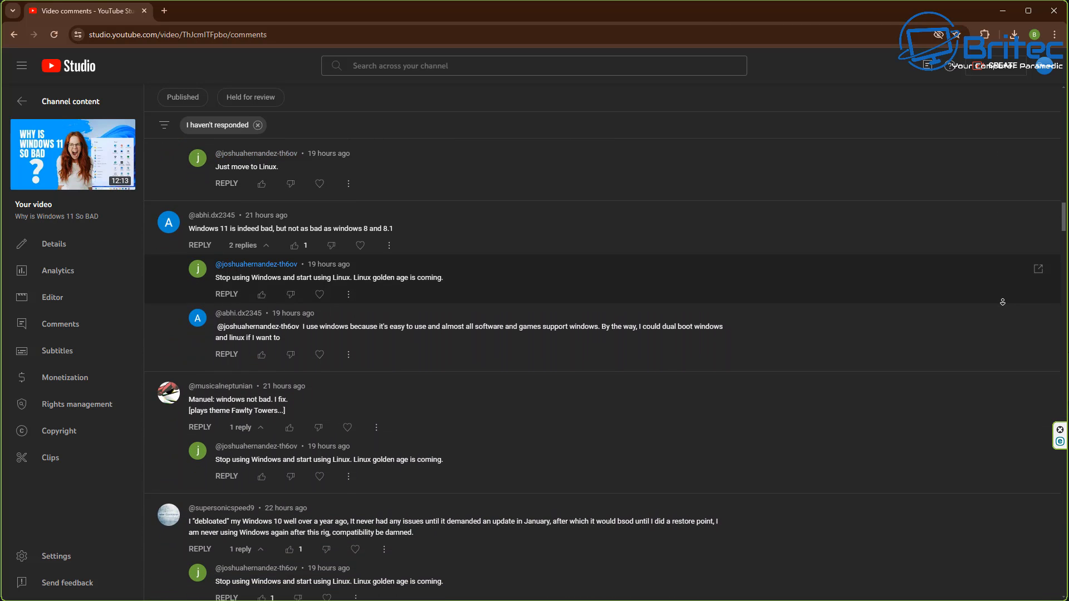
pyautogui.scroll(-2, 1003, 302)
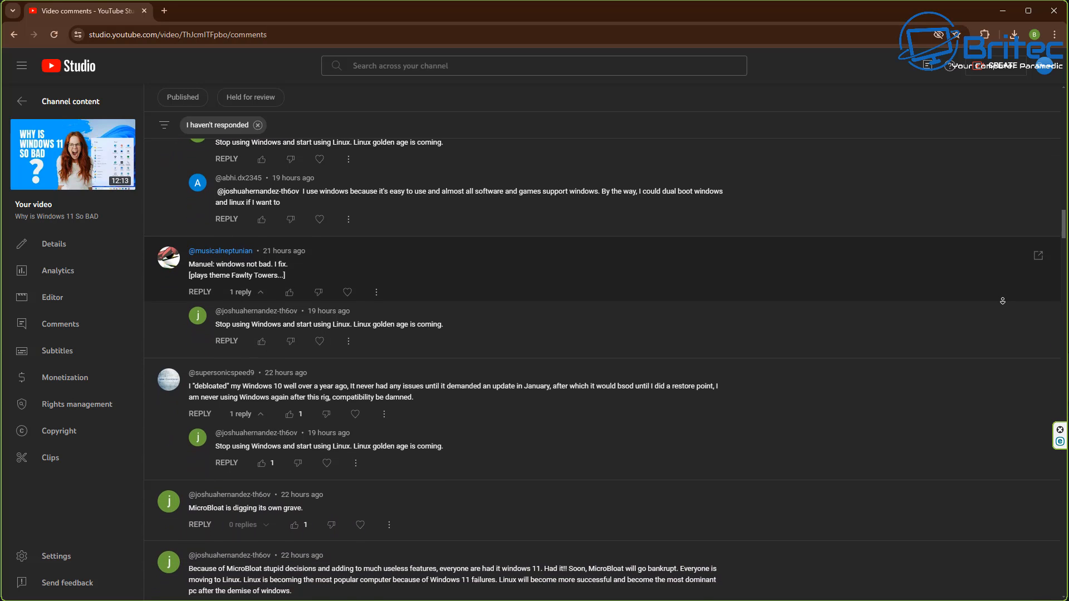
pyautogui.scroll(-1, 1002, 301)
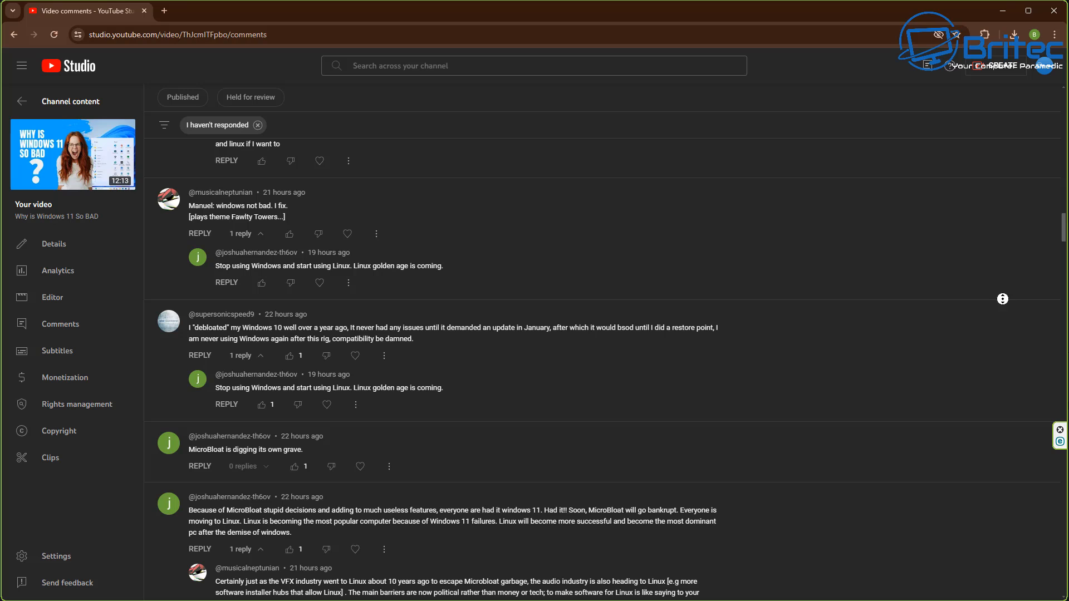
pyautogui.scroll(-1, 1004, 300)
pyautogui.scroll(-2, 1002, 317)
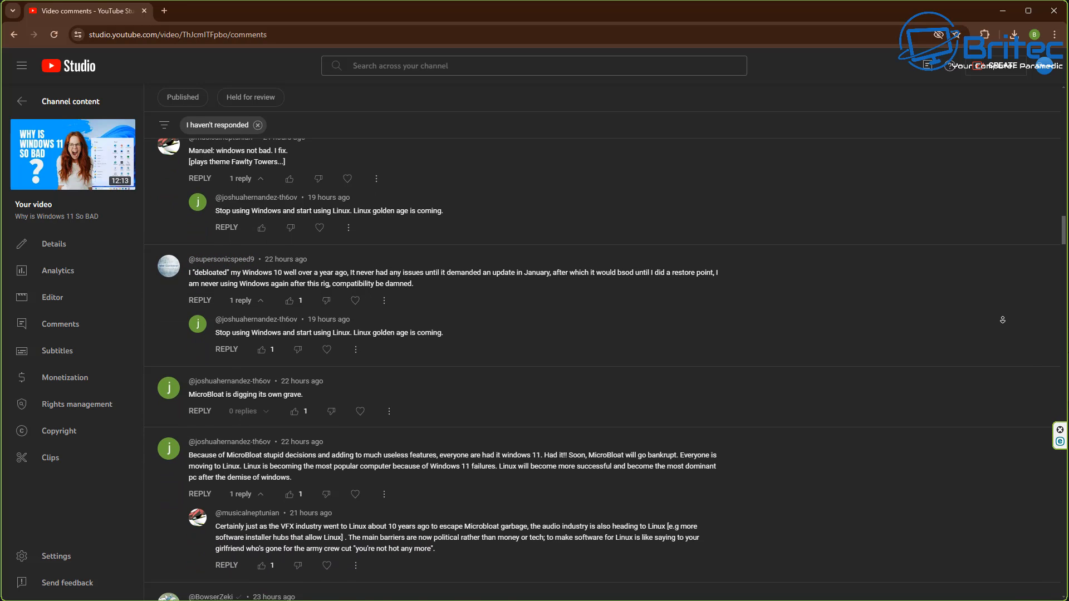
pyautogui.scroll(-2, 1002, 321)
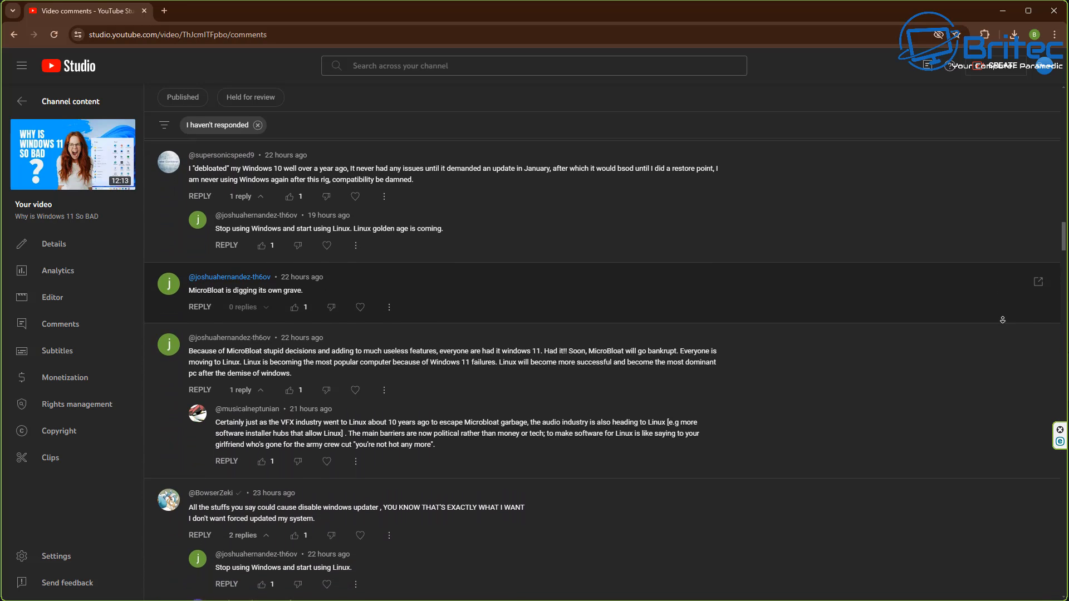
pyautogui.scroll(-2, 1002, 320)
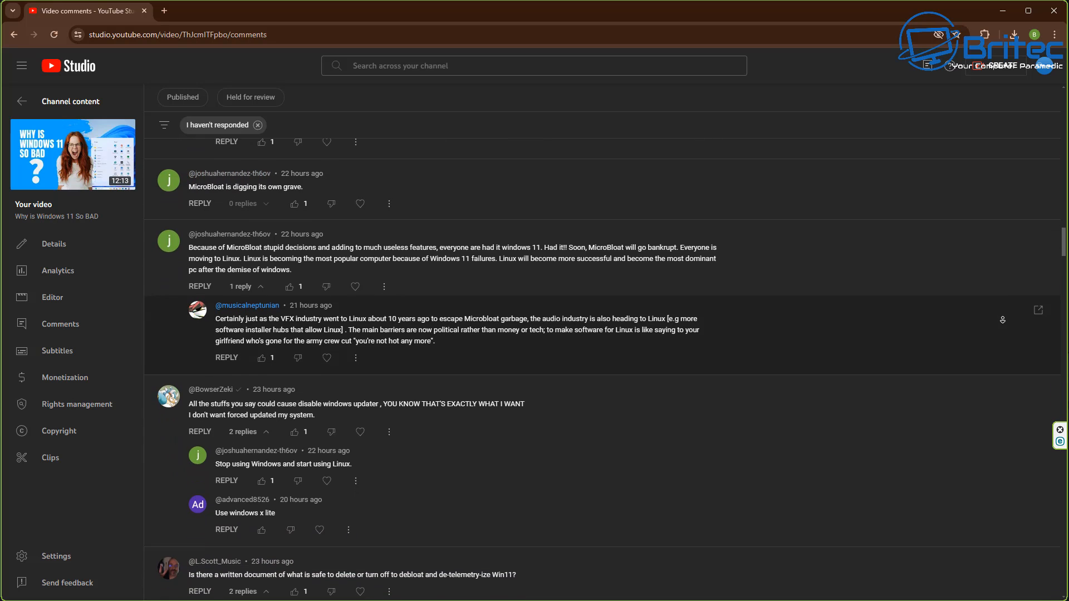
pyautogui.scroll(-2, 1002, 321)
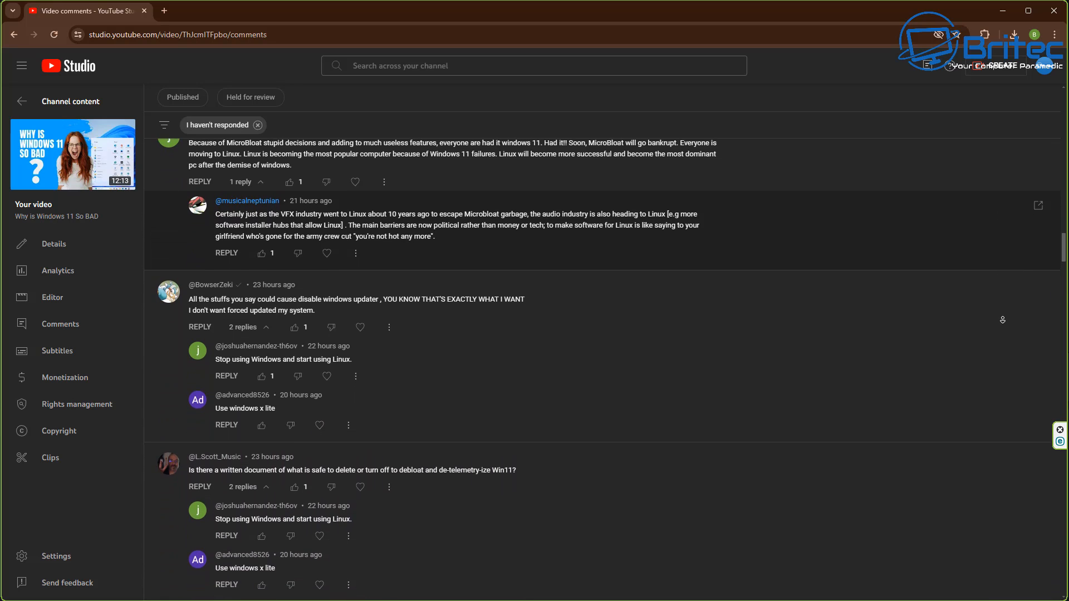
pyautogui.scroll(-2, 1002, 320)
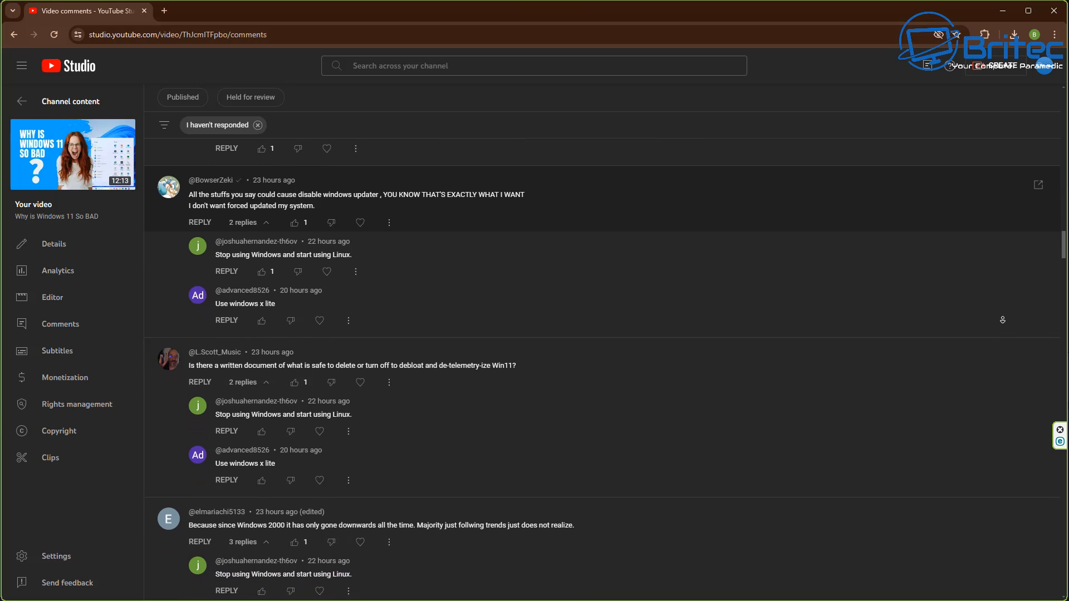
pyautogui.scroll(-2, 1003, 320)
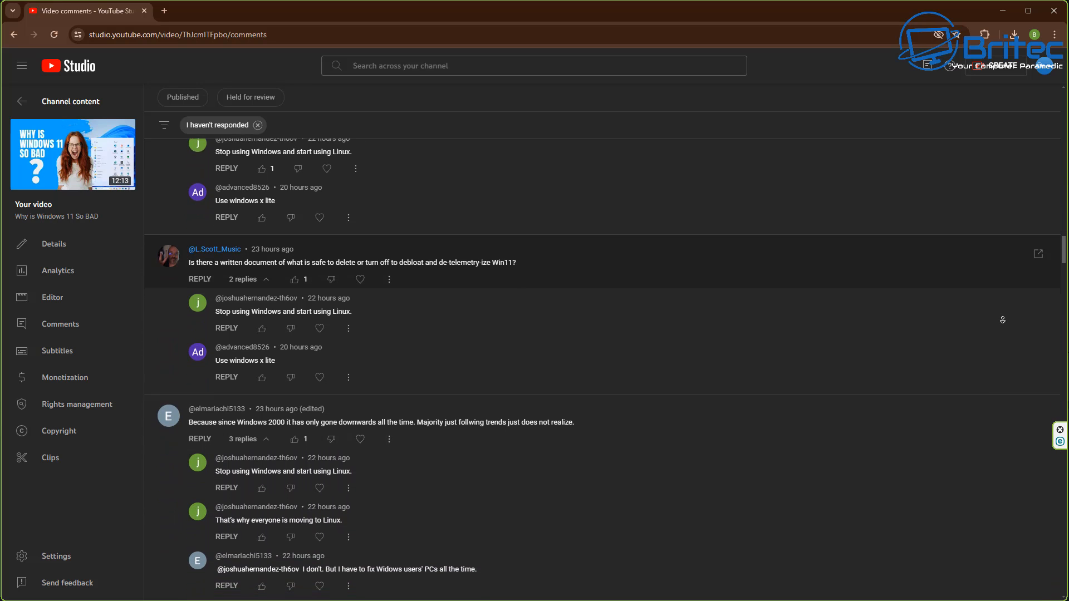
pyautogui.scroll(-2, 1002, 320)
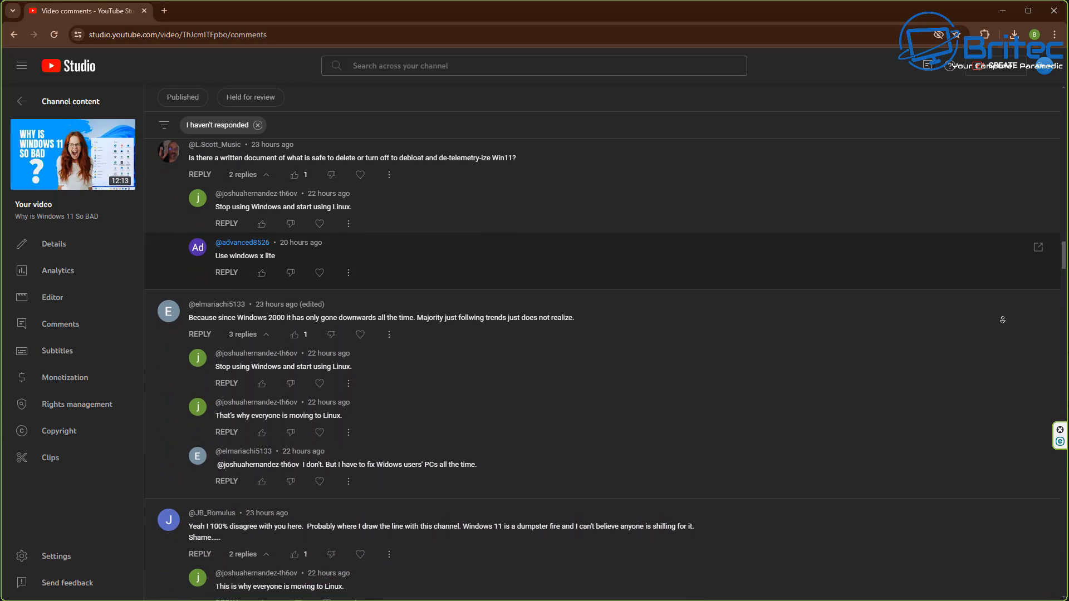
pyautogui.scroll(-2, 1002, 320)
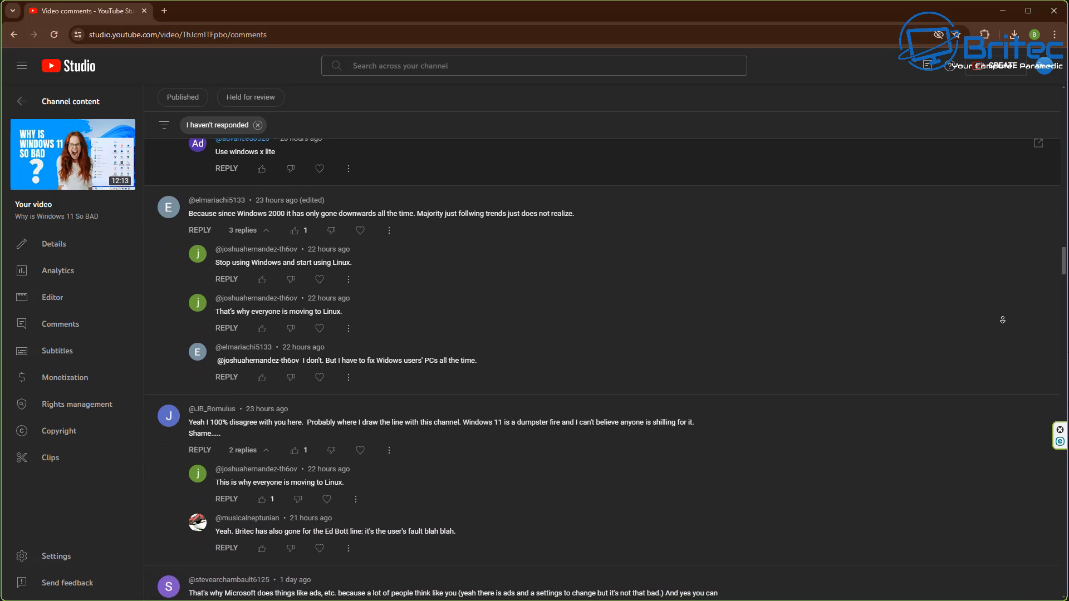
pyautogui.scroll(-2, 1003, 321)
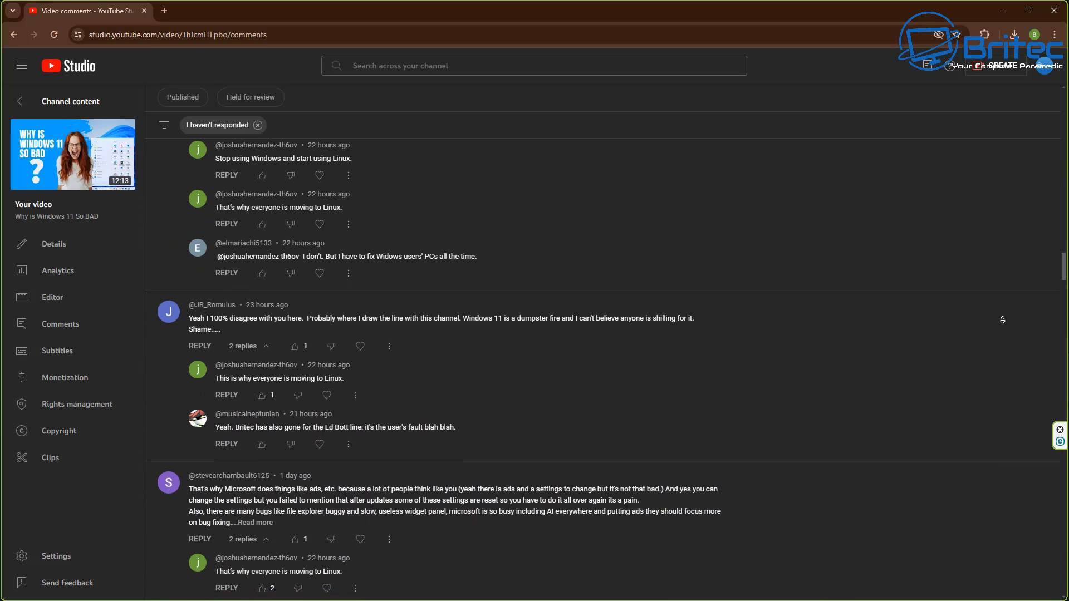
pyautogui.scroll(-2, 1002, 320)
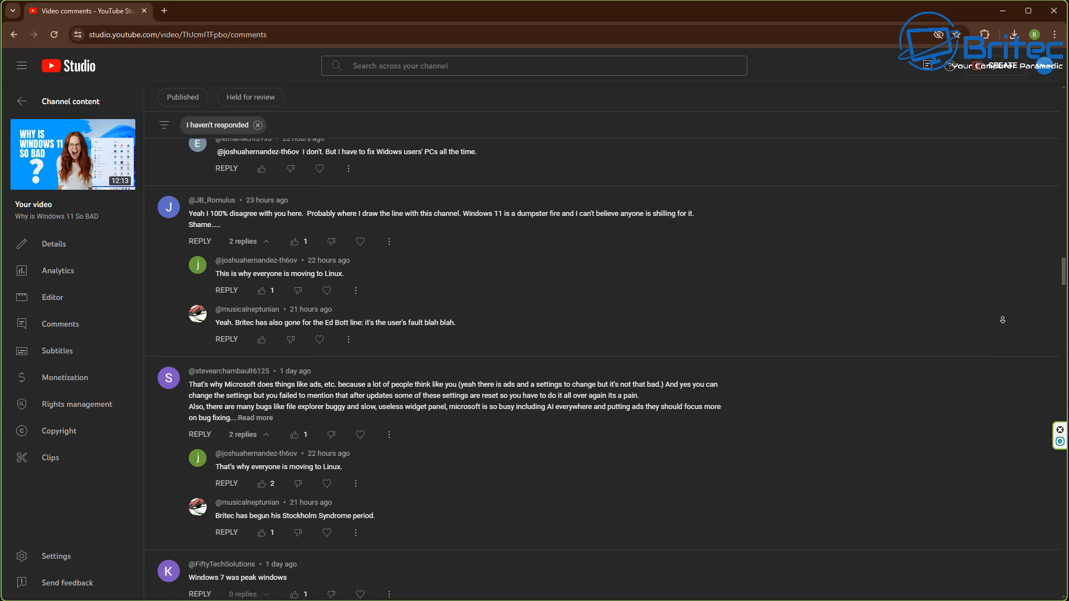
pyautogui.scroll(-2, 1003, 321)
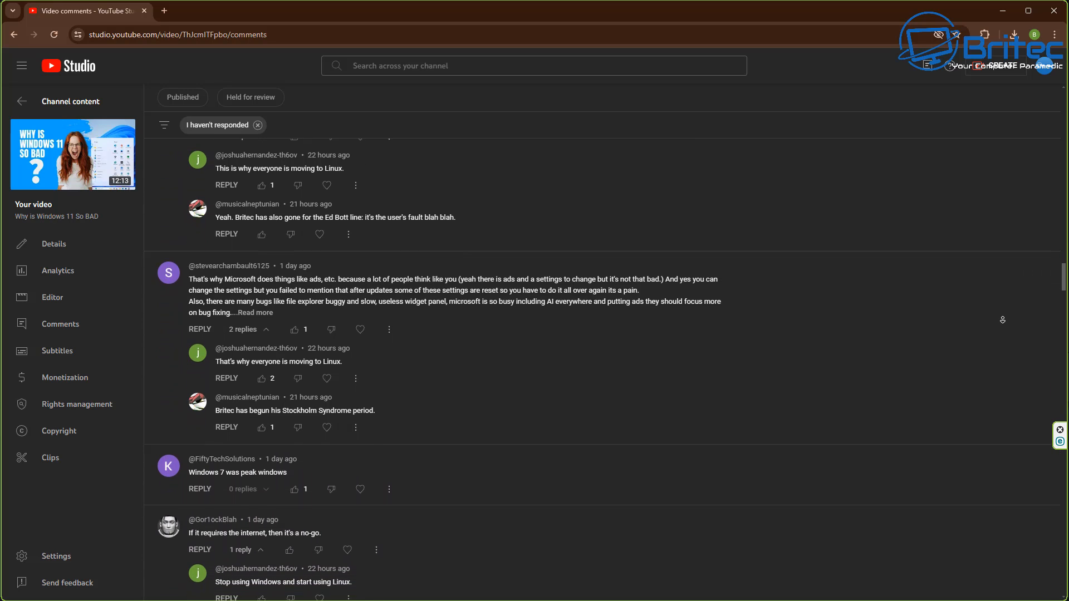
pyautogui.scroll(-2, 1003, 321)
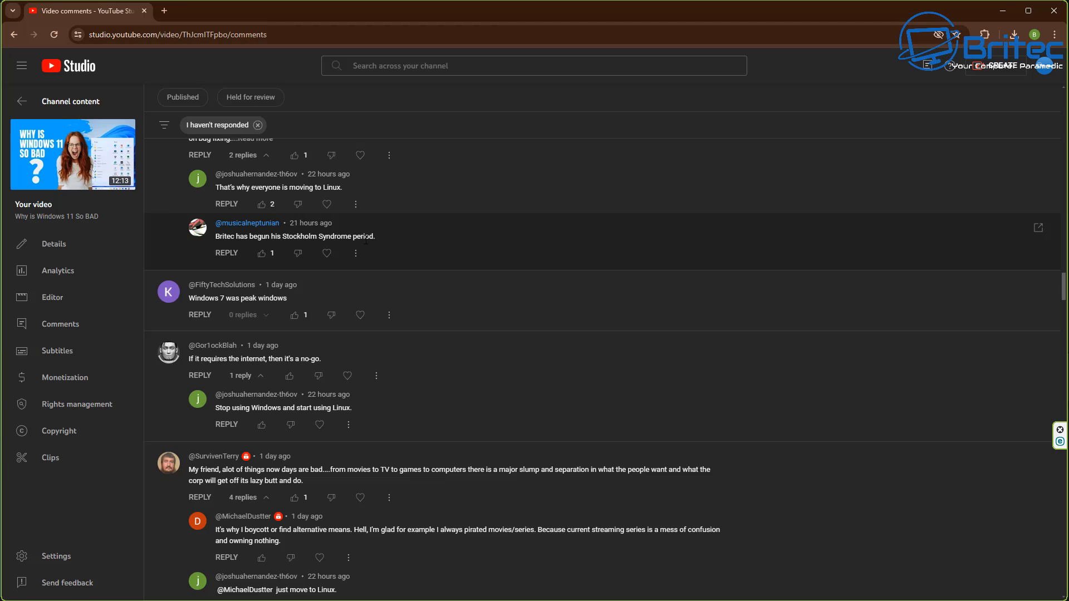
# - Open a replying commenter's YouTube channel page from their comment
pyautogui.click(248, 224)
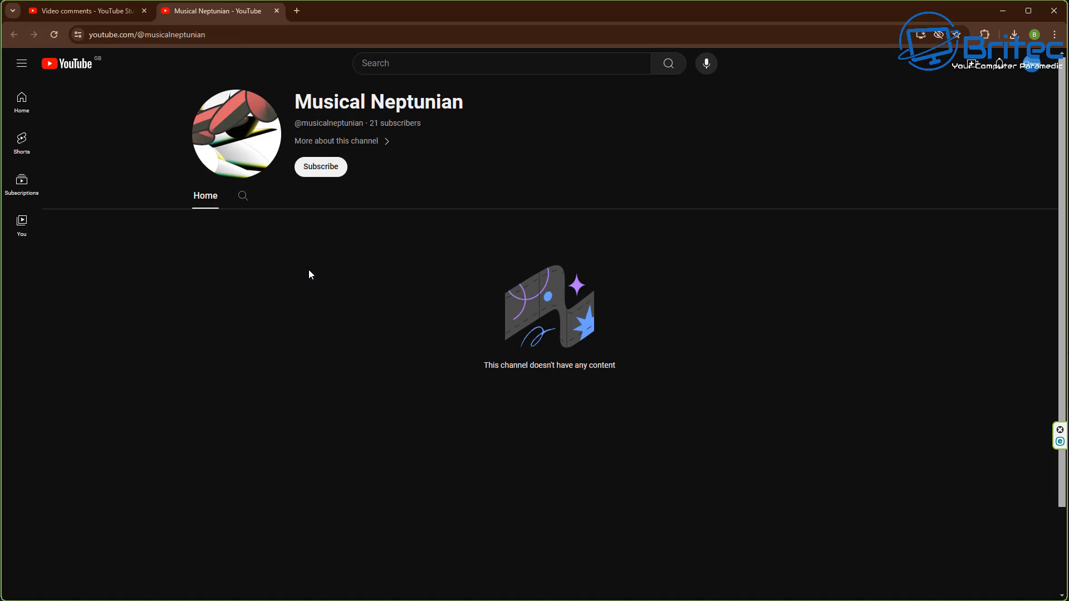